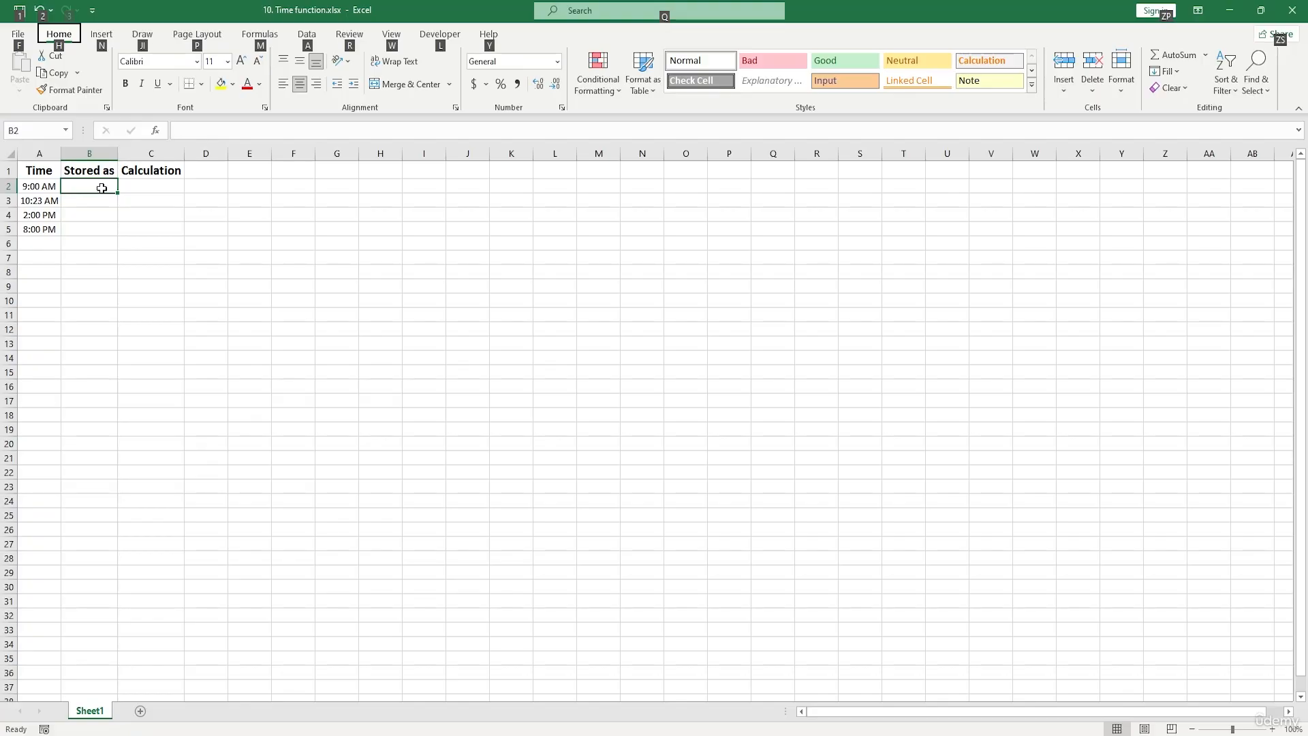
key(alt)
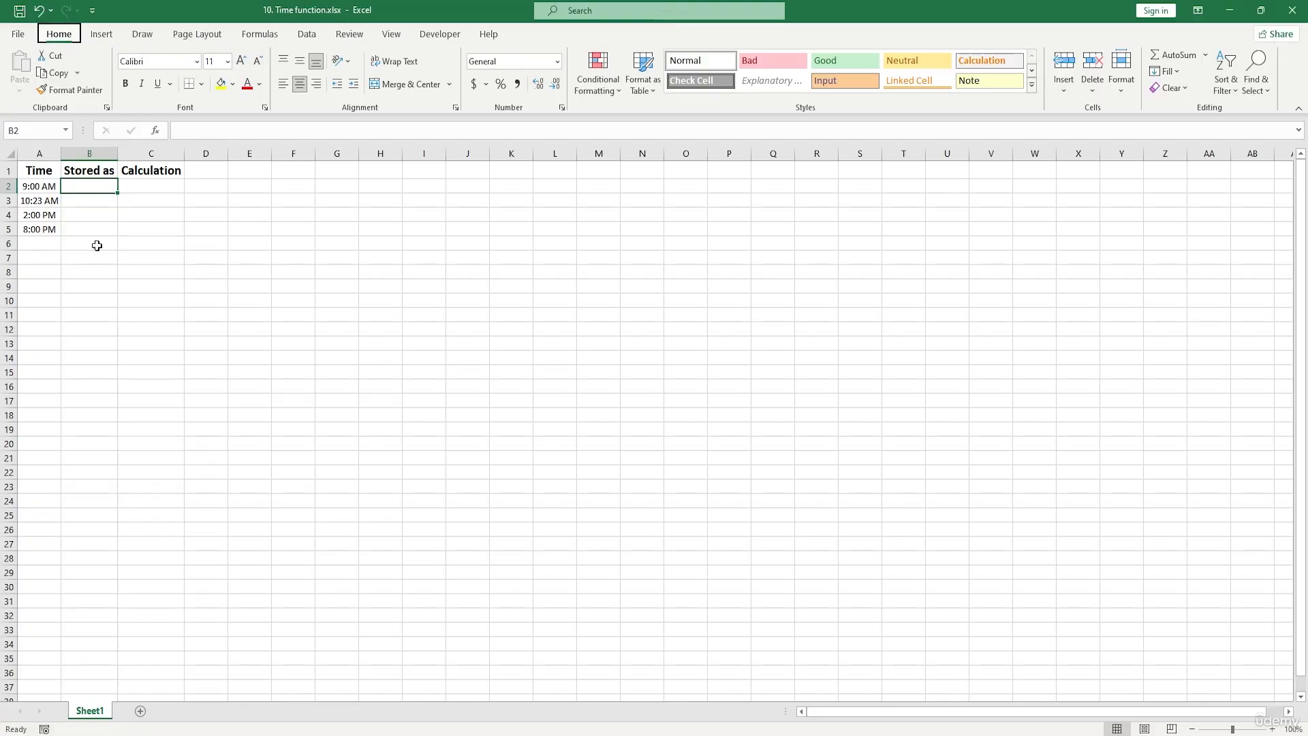
click(96, 244)
click(88, 190)
drag(41, 186, 51, 226)
key(Right)
drag(48, 187, 51, 226)
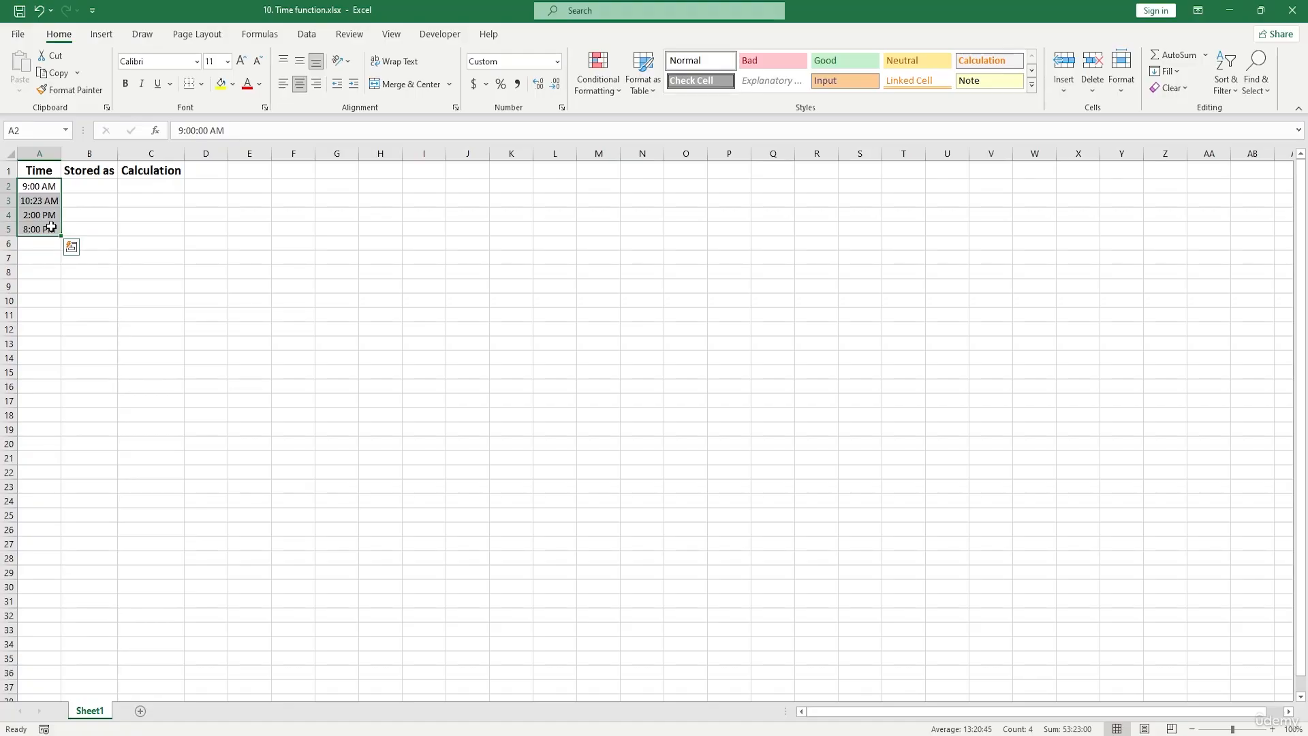
drag(39, 192, 49, 230)
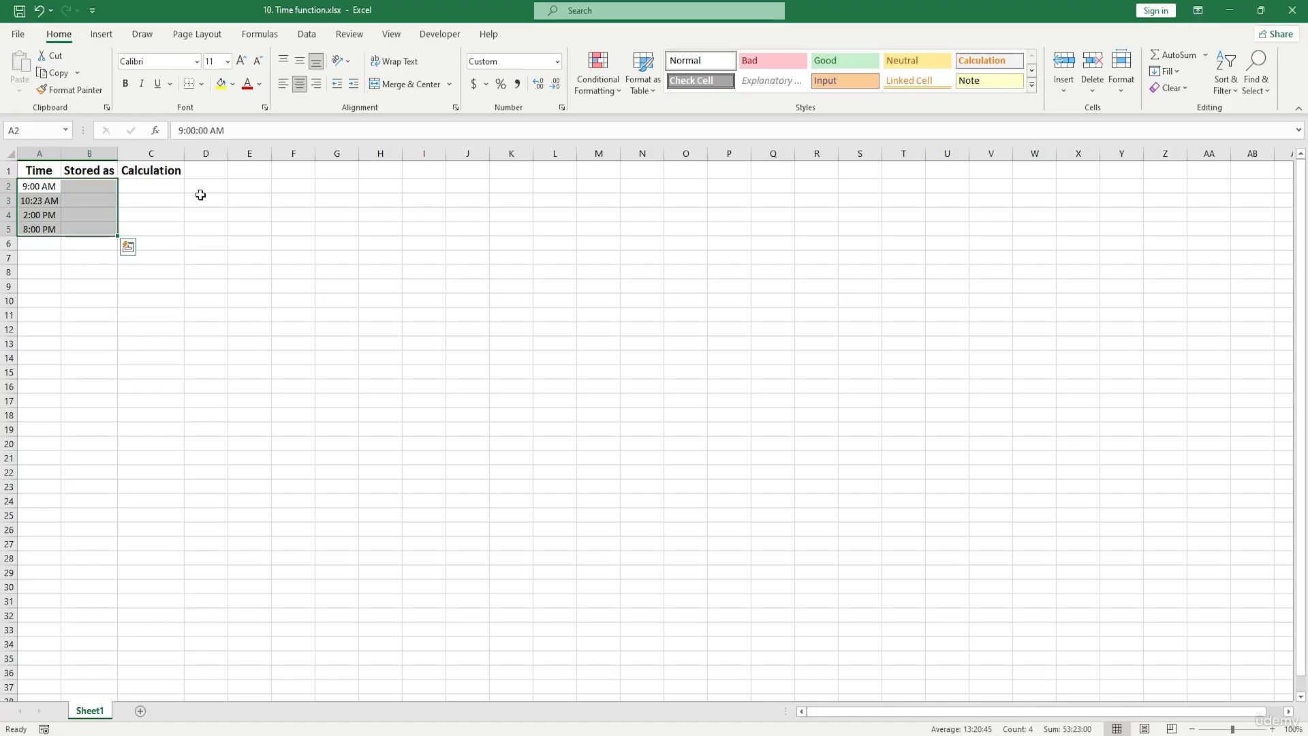
- Enter the time 9 am in cell F2
click(281, 186)
double_click(280, 185)
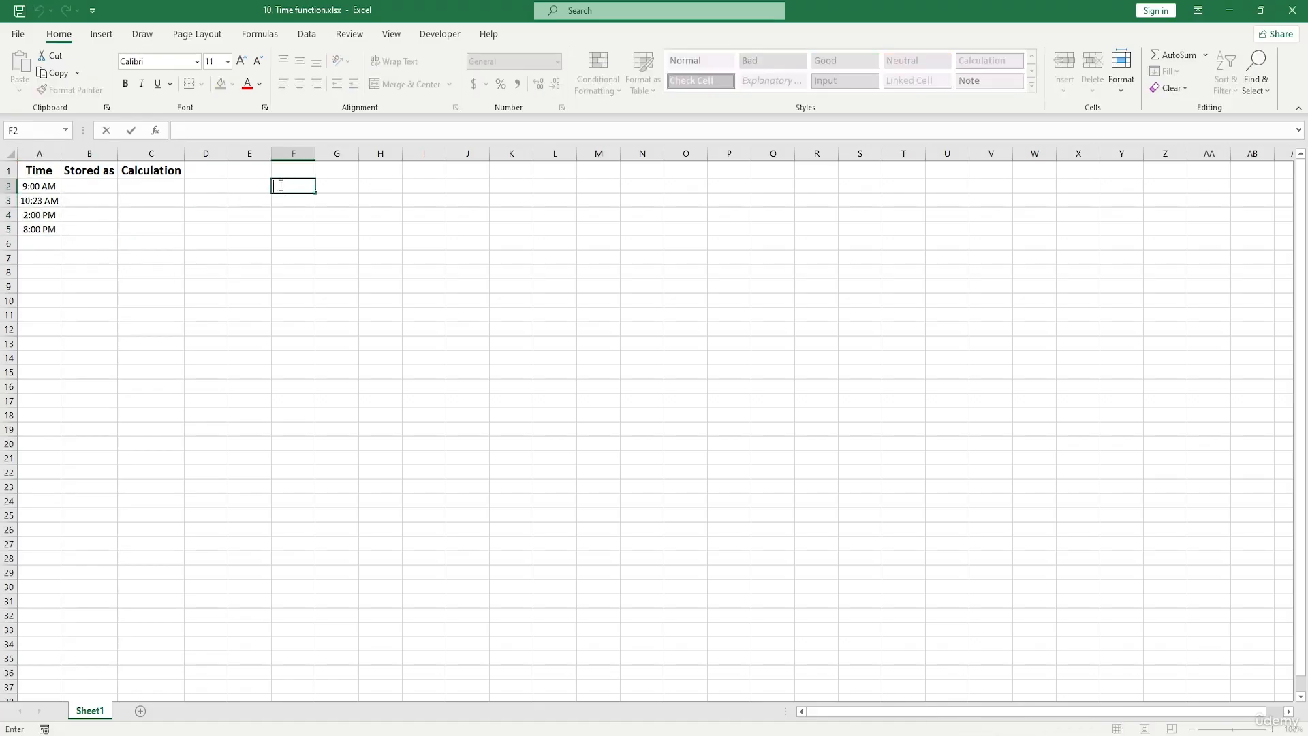
text(9 am)
key(Return)
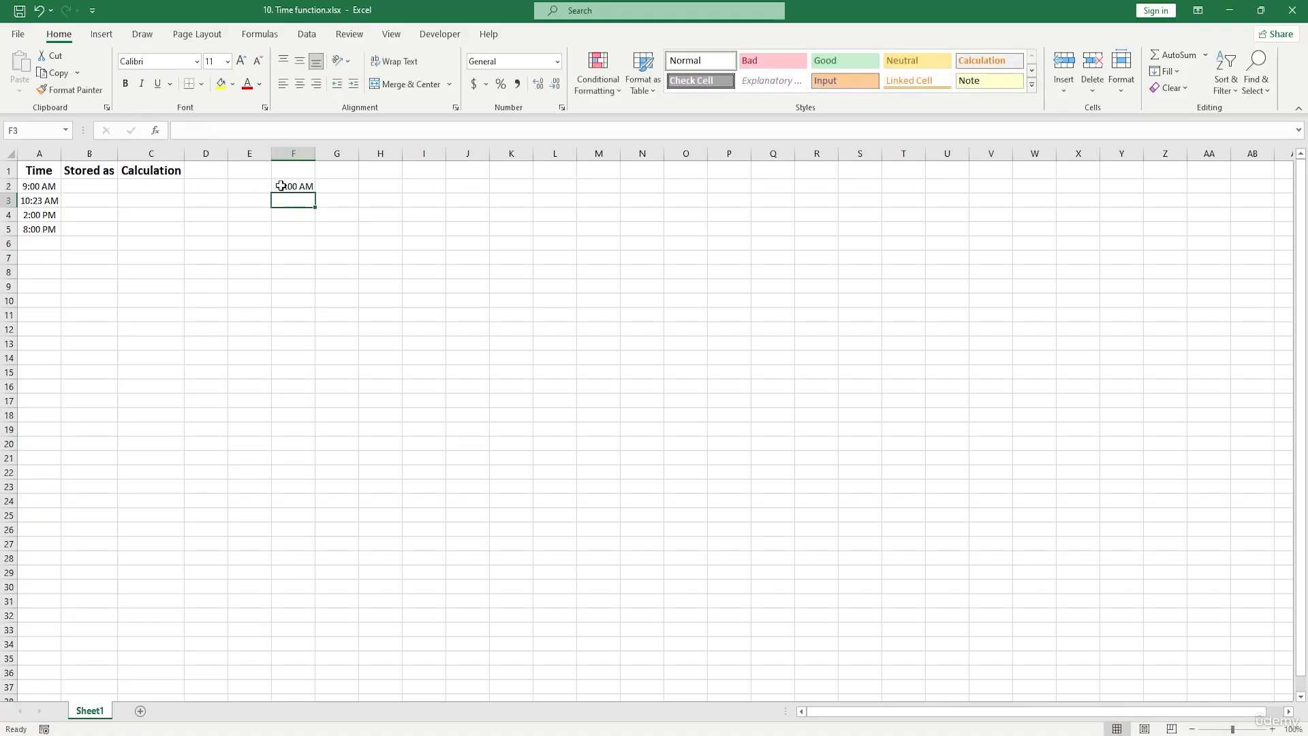
- Review the number formats offered for the time in cell F2, and clear that cell
mouse_move(303, 186)
mouse_down()
mouse_move(316, 321)
mouse_move(298, 190)
mouse_up()
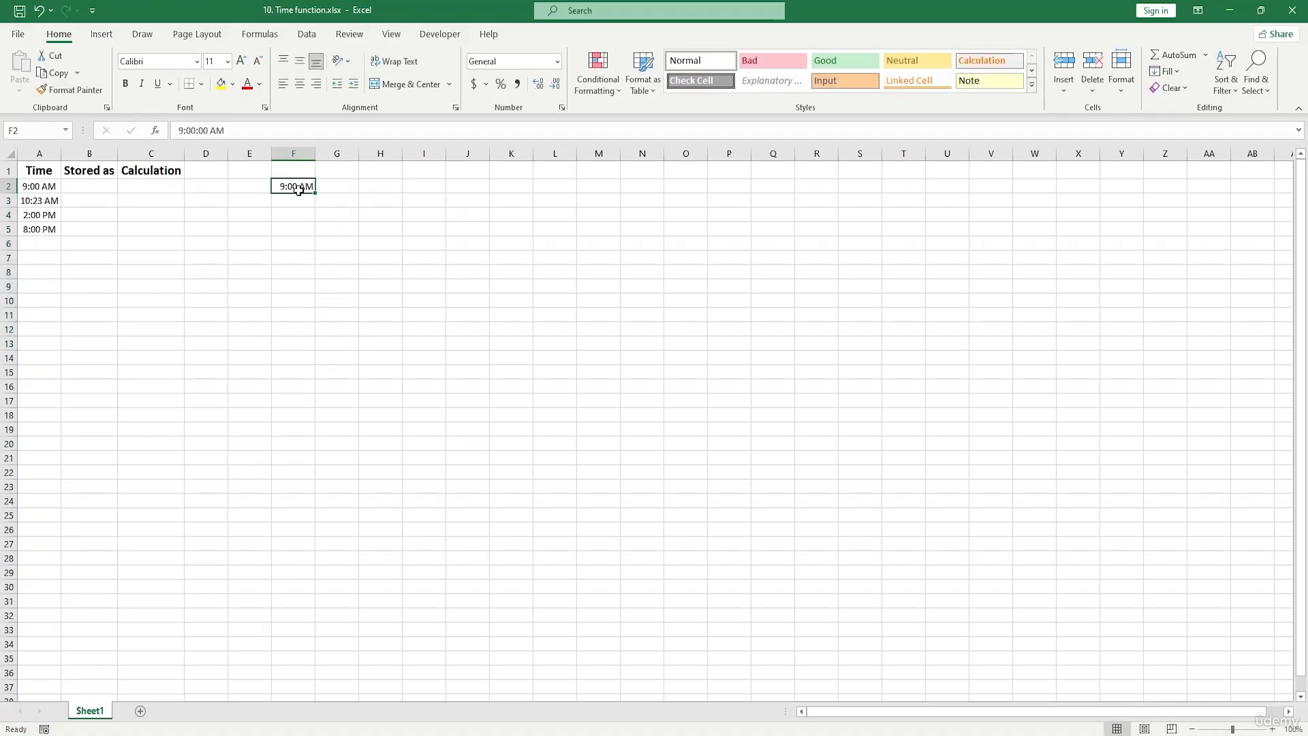
click(557, 66)
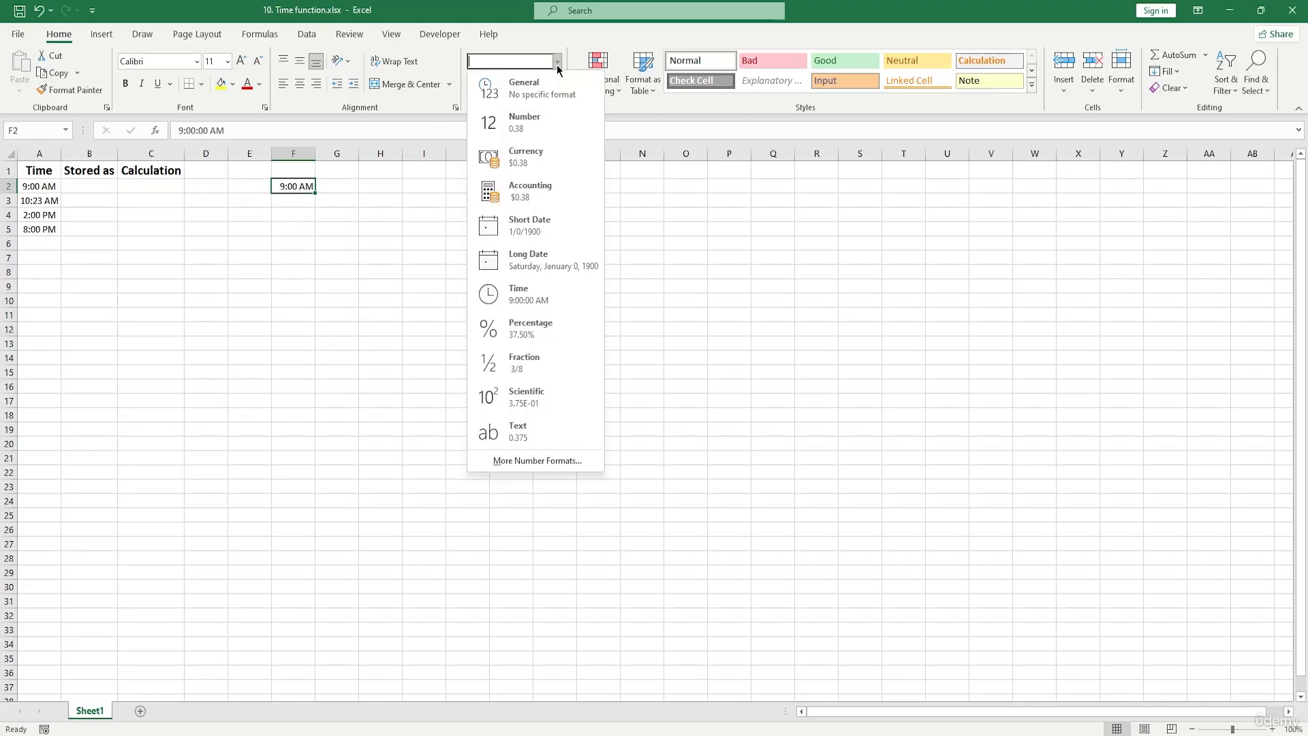
click(531, 496)
drag(295, 198, 303, 200)
key(Delete)
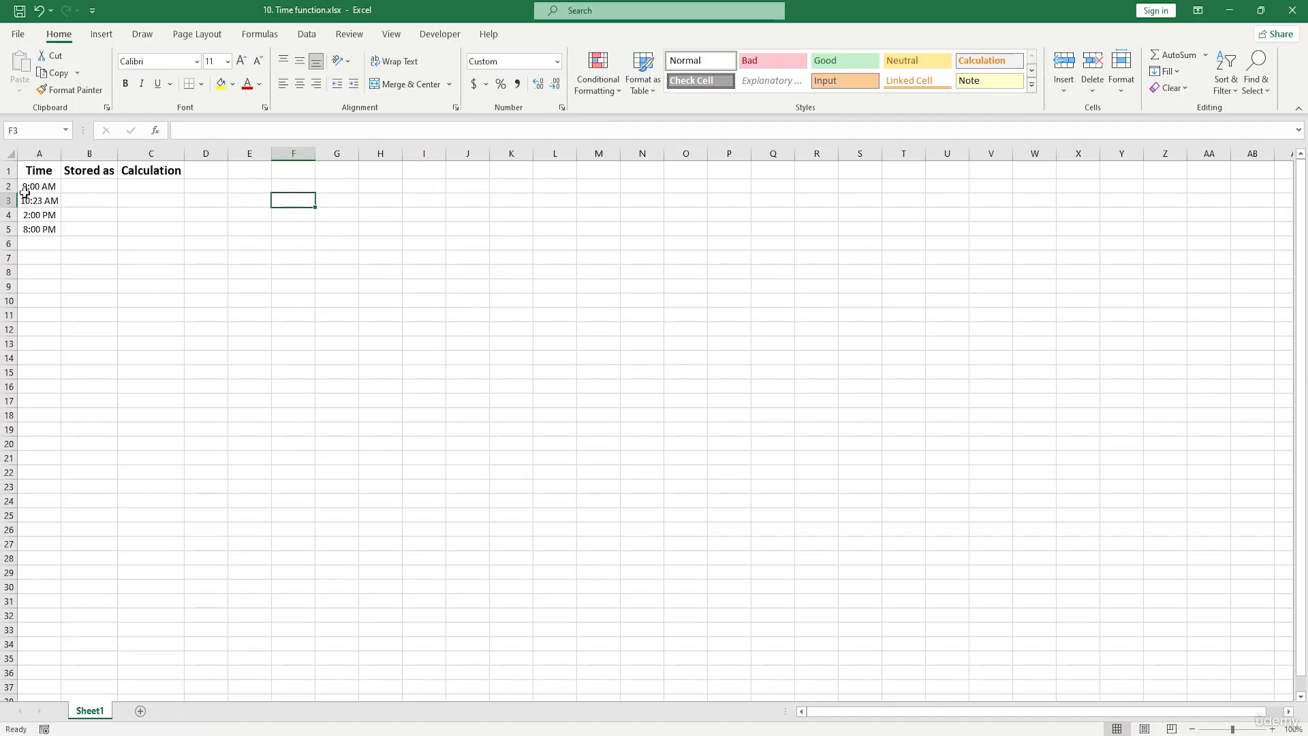
drag(27, 190, 54, 231)
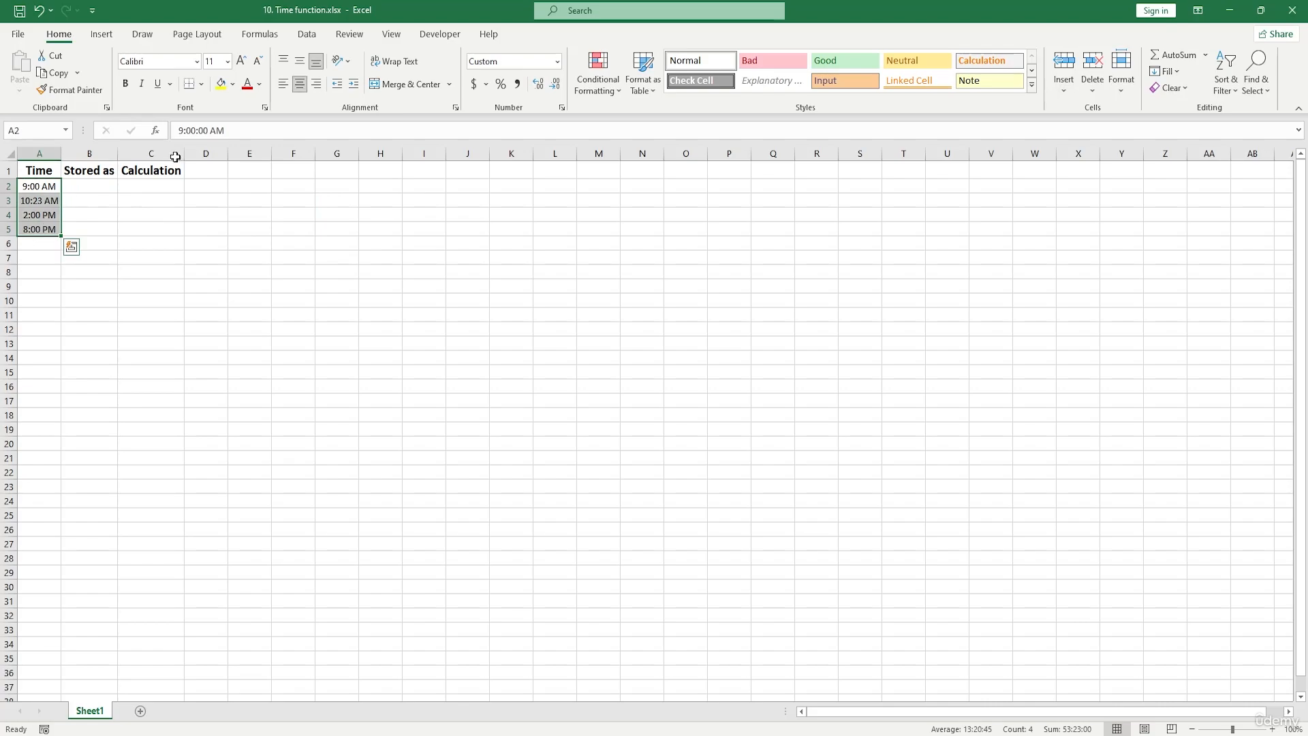
click(558, 62)
key(Escape)
click(122, 216)
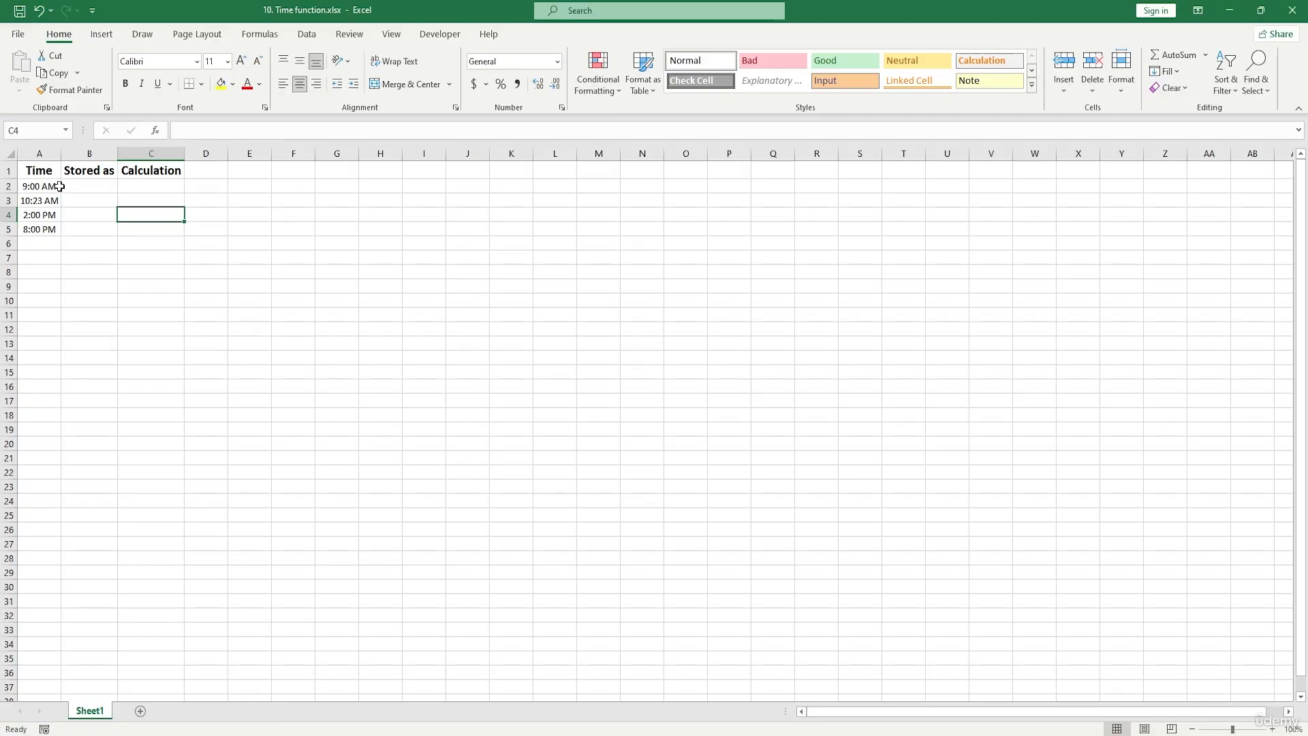
- Copy the times in A2:A5 into the Stored as column, starting at cell B2
drag(47, 186, 51, 232)
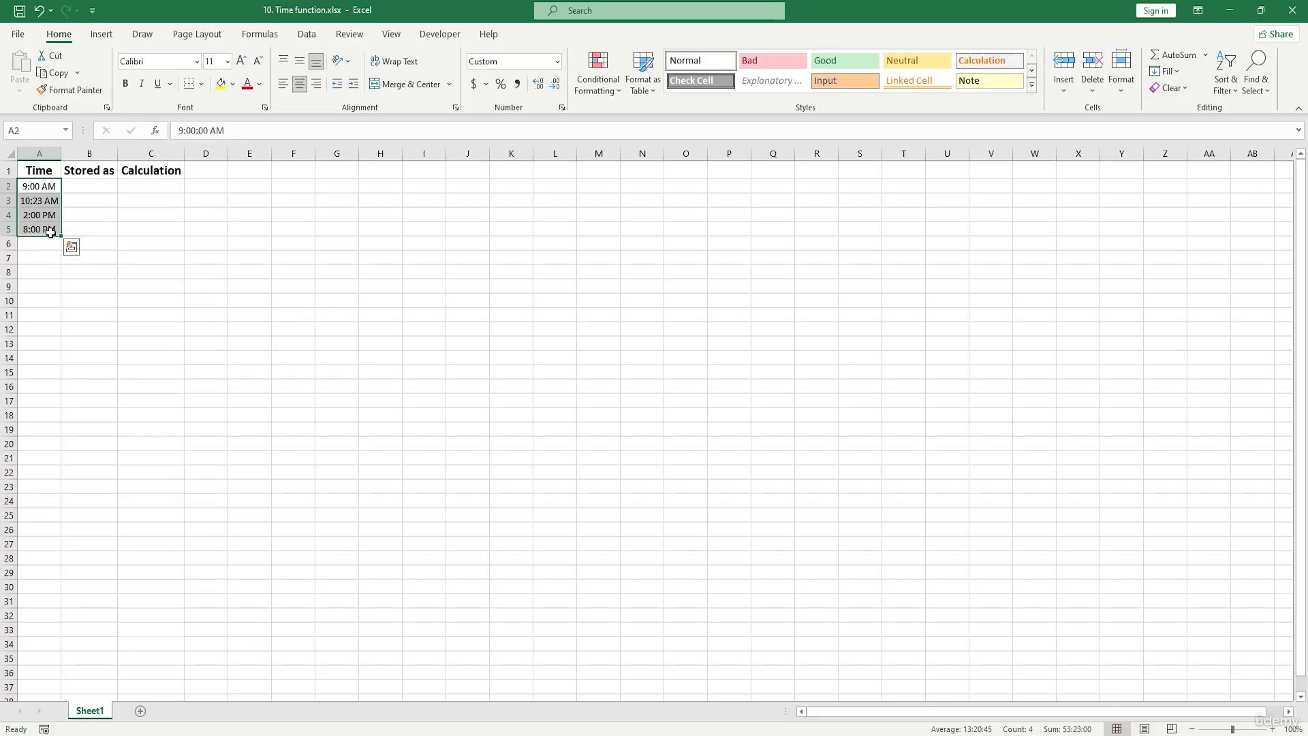
key(ctrl+c)
click(84, 188)
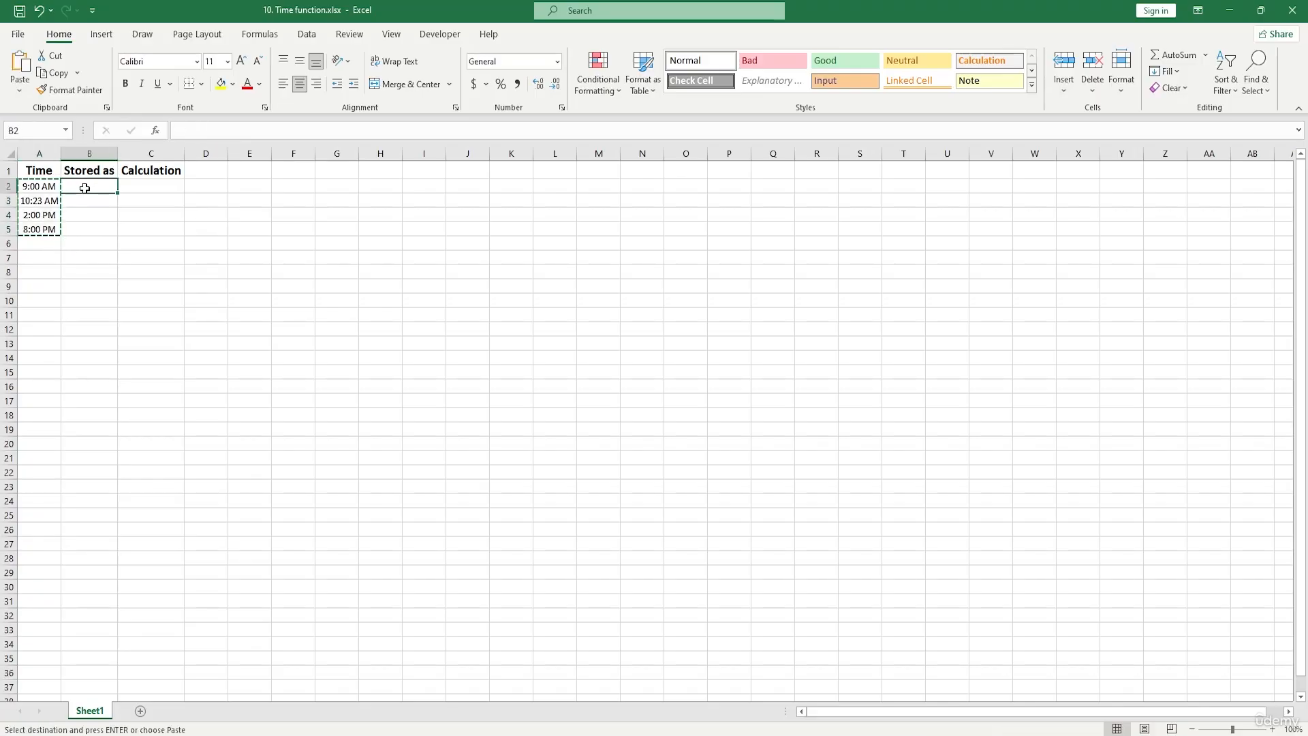
key(ctrl+v)
click(334, 214)
click(108, 214)
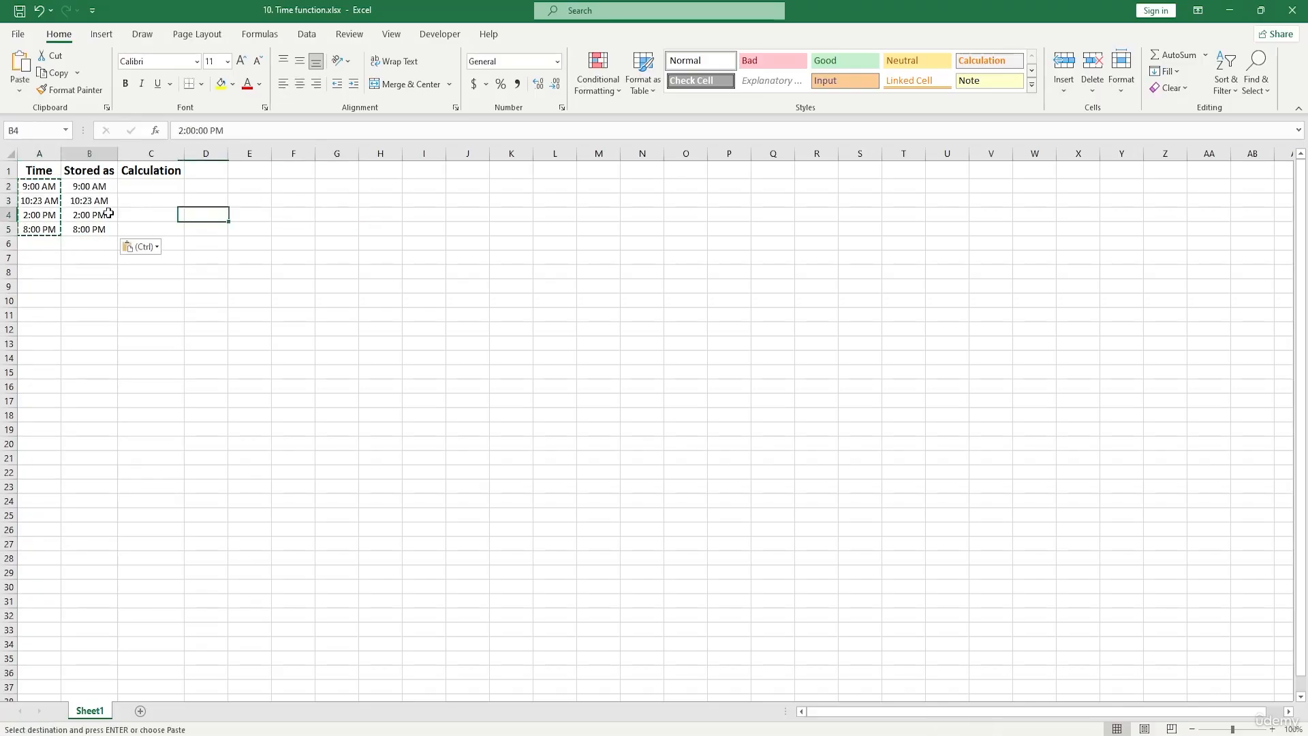
double_click(151, 190)
- Apply the General number format to the copied times in B2:B5
drag(102, 188, 101, 224)
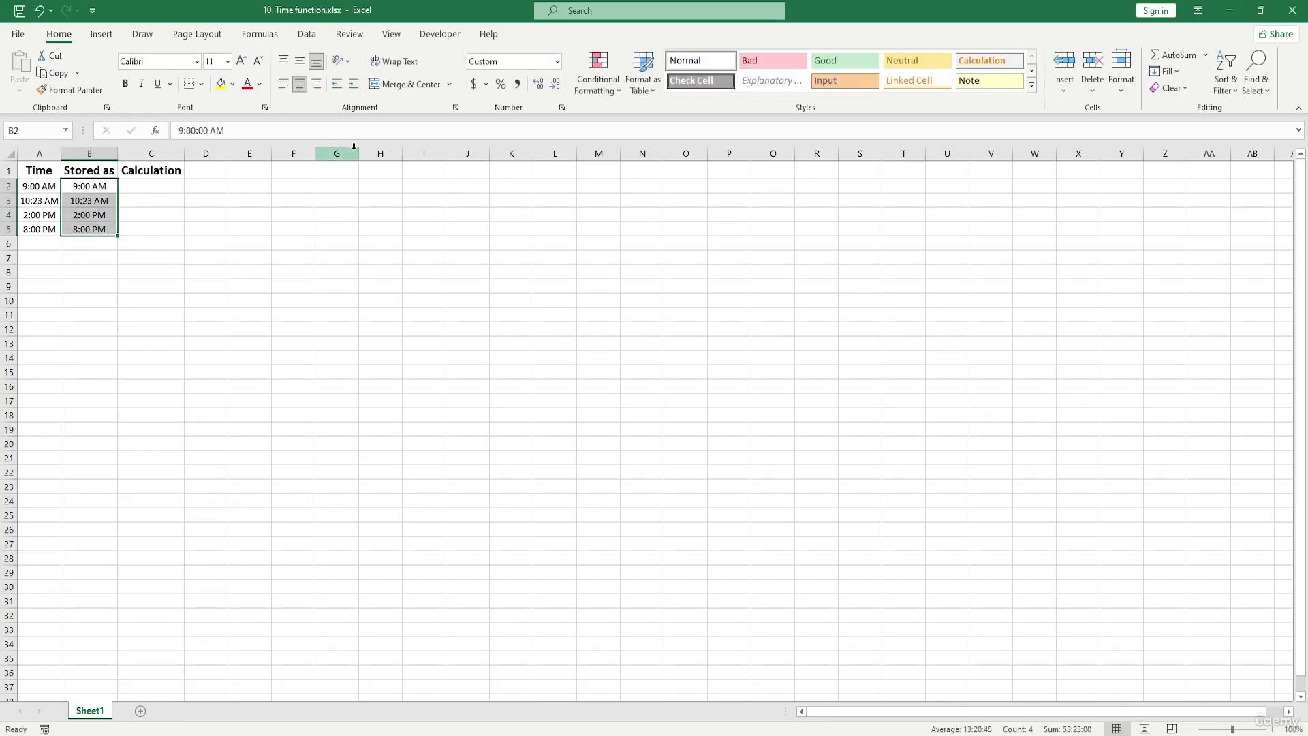
click(557, 61)
click(512, 88)
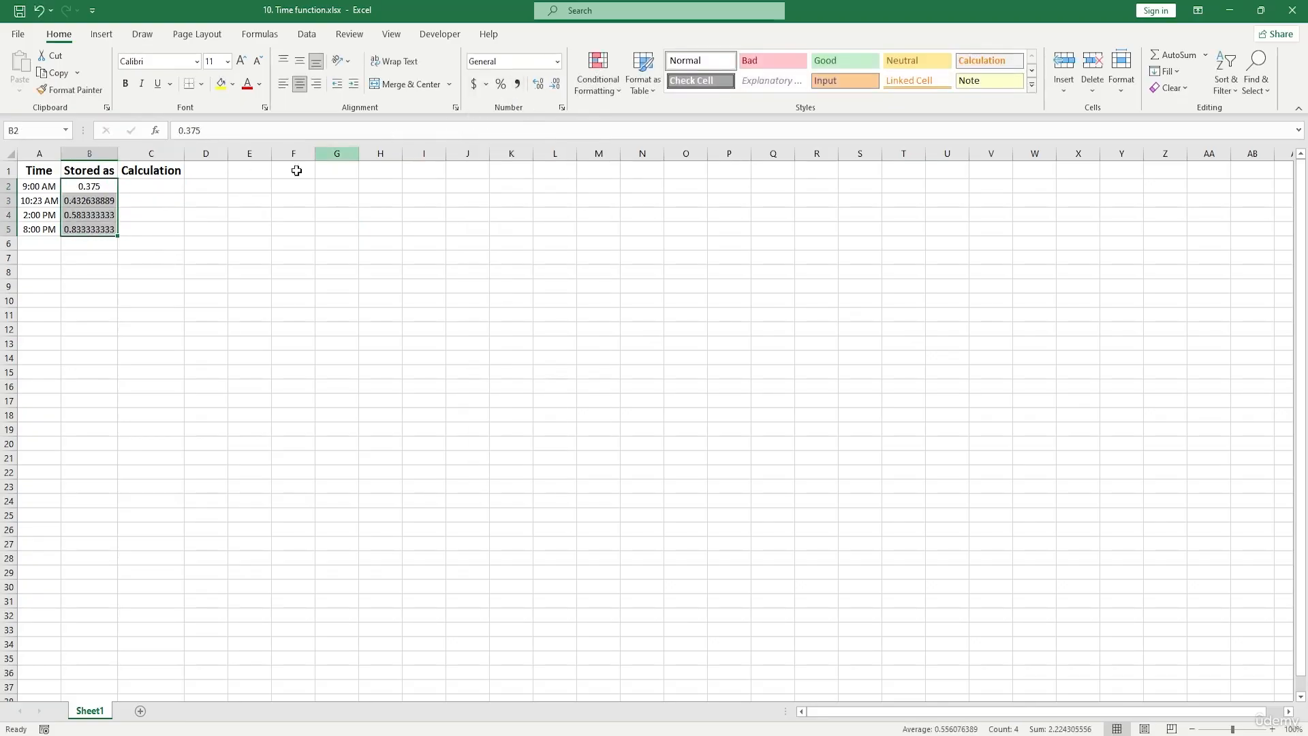
click(204, 200)
mouse_move(96, 170)
mouse_down()
mouse_move(111, 289)
mouse_move(107, 191)
mouse_up()
click(293, 228)
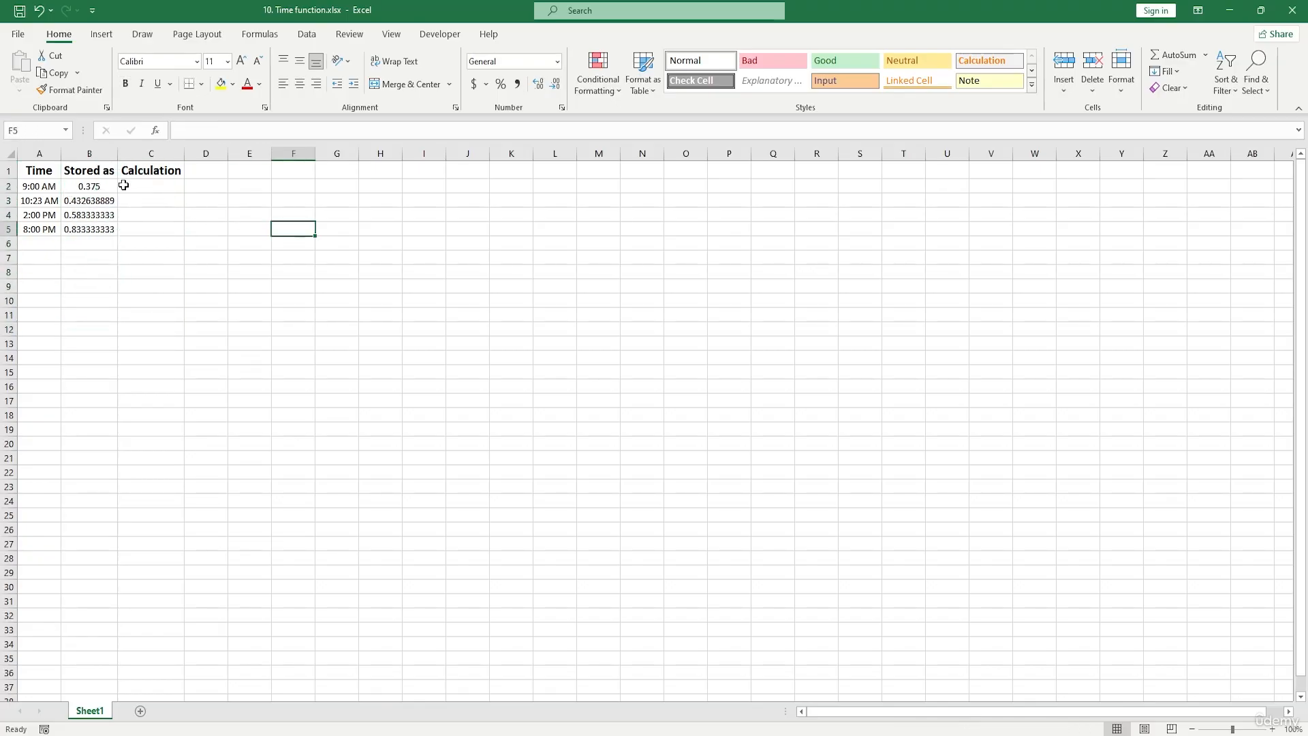
- Enter the values 3, 4, 47 and 14 in cells D2 to D5
click(216, 184)
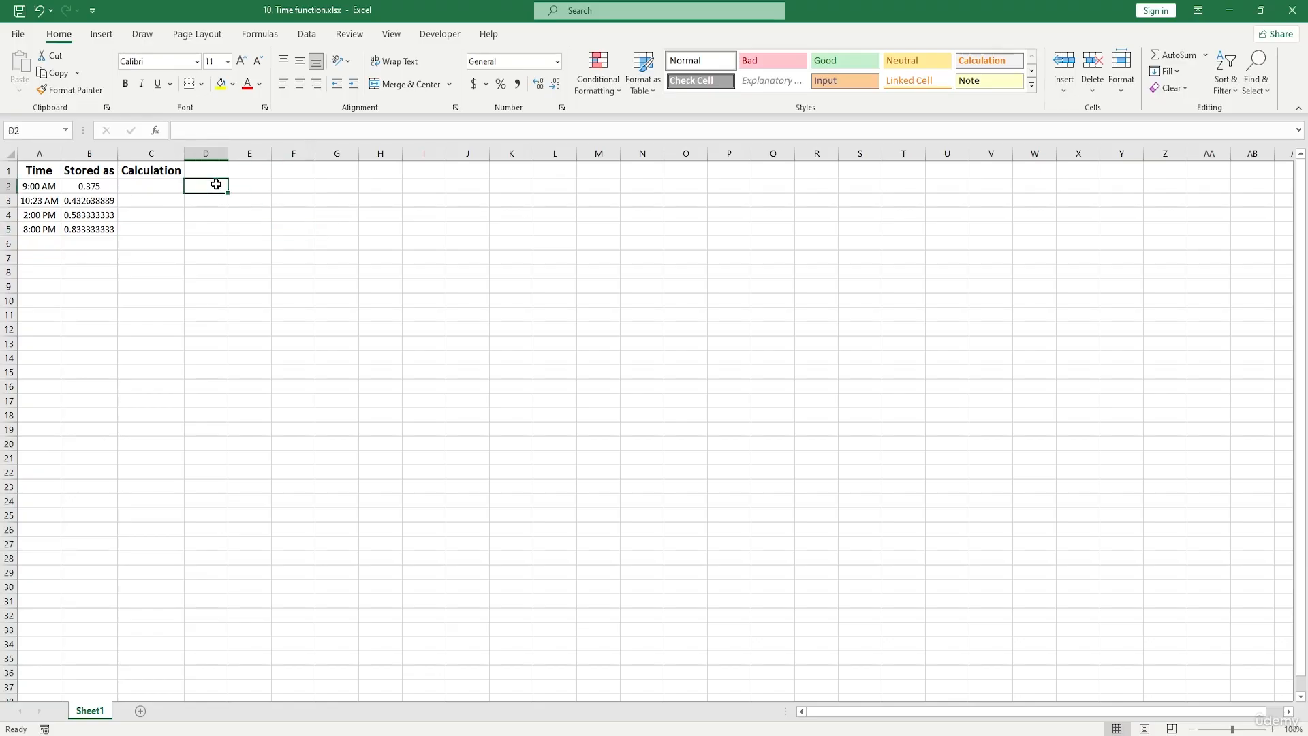
text(3)
key(Return)
text(4)
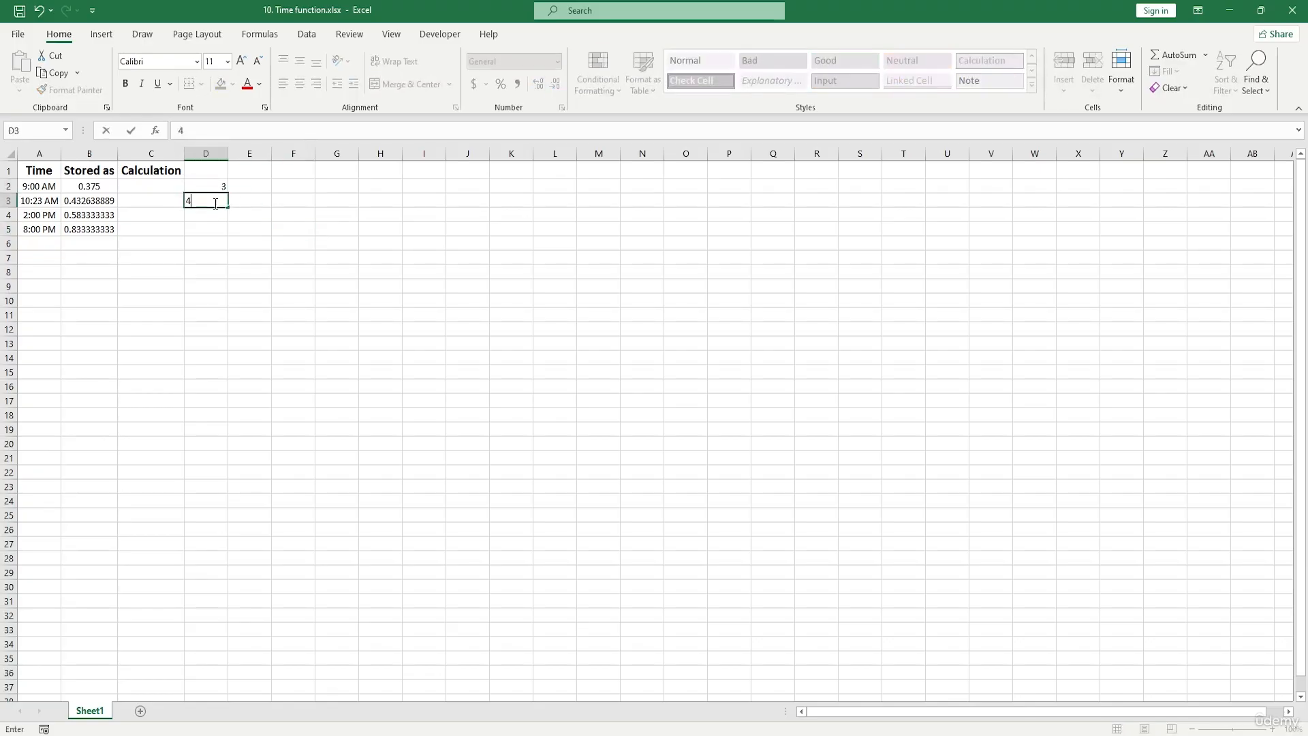
key(Return)
text(47)
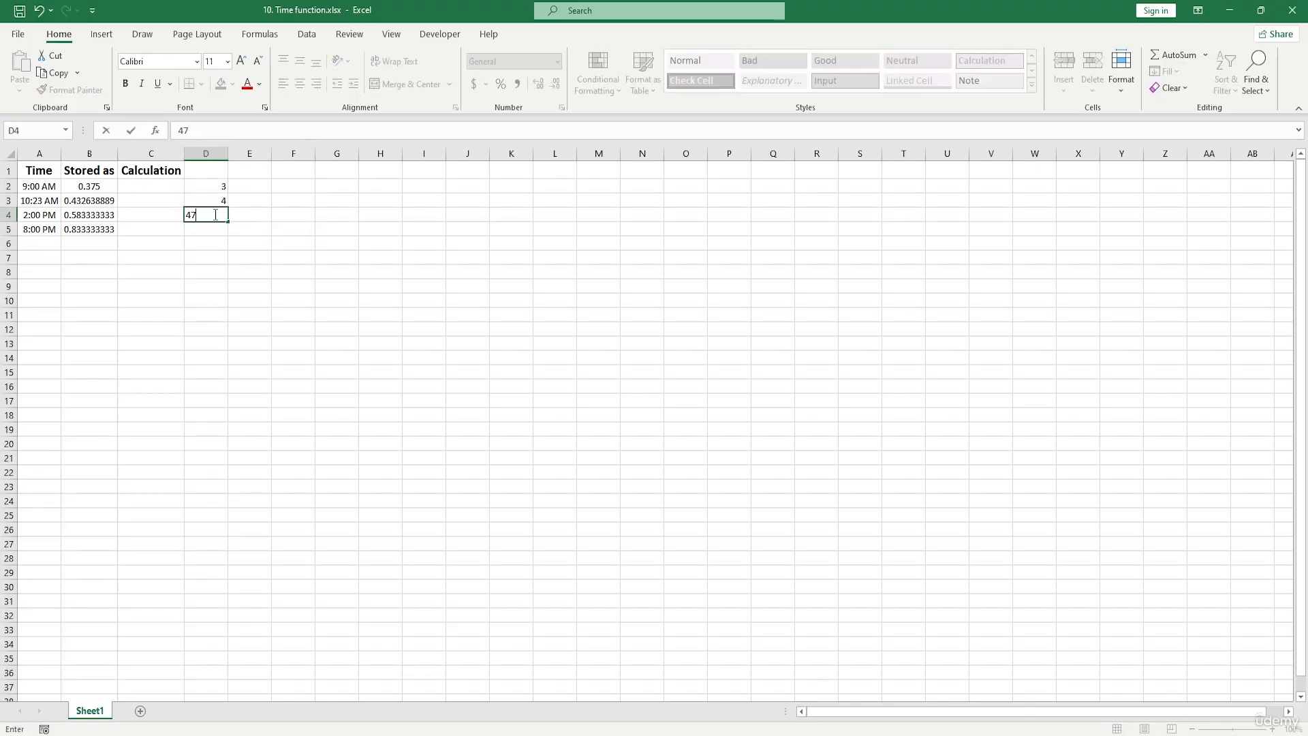
key(Return)
text(14)
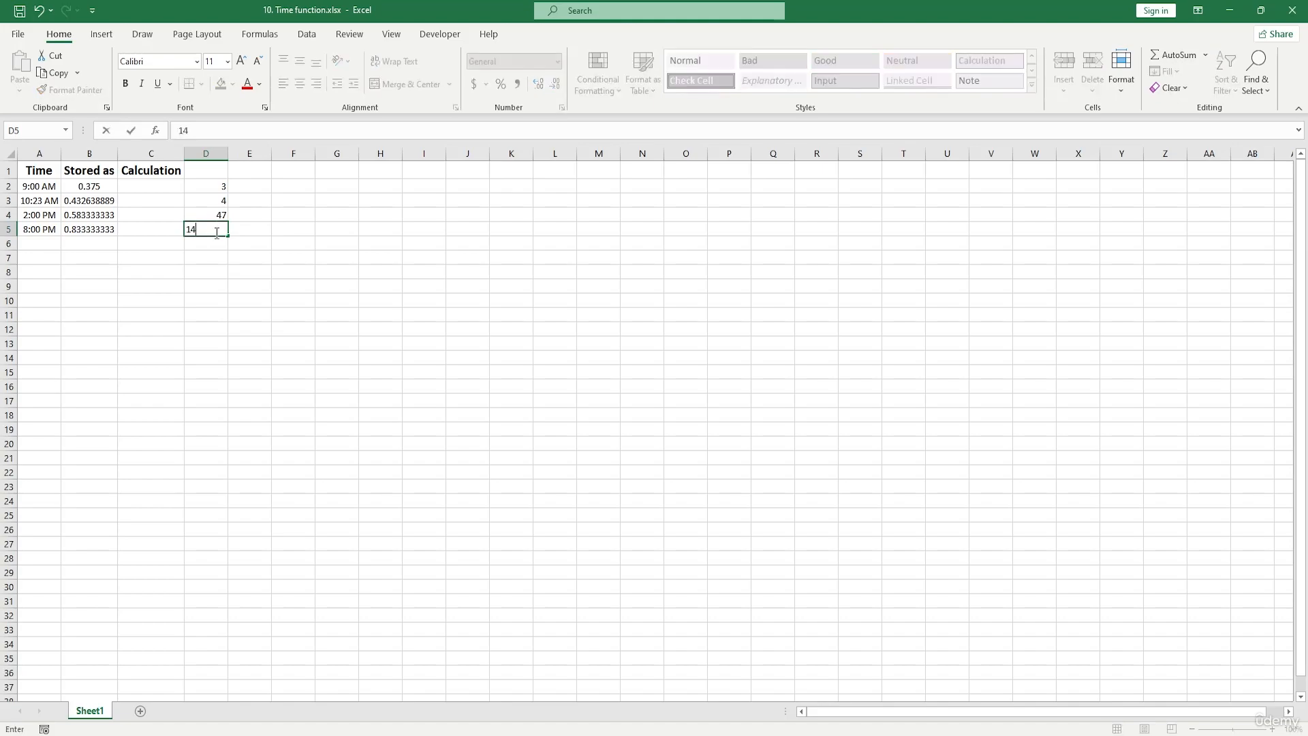
click(216, 257)
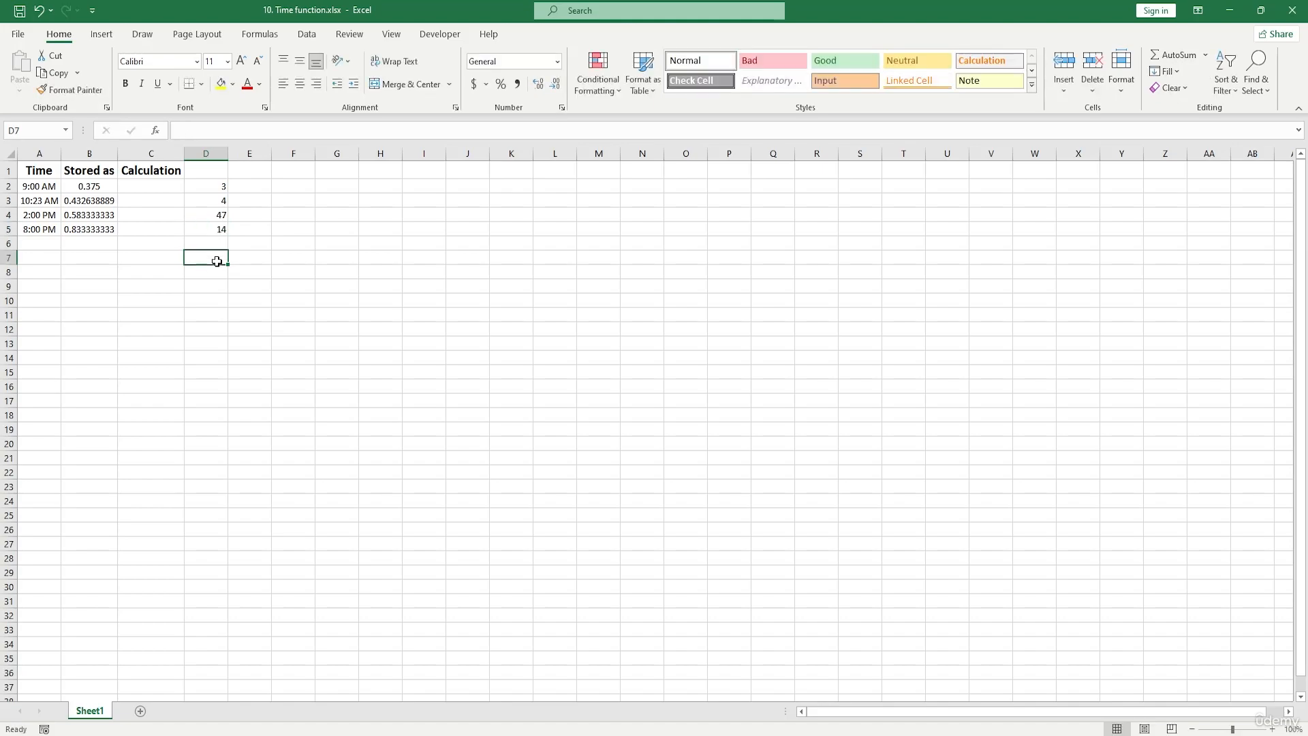
- Add the minutes in D2 to the time in A2 by entering =A2+TIME(0,D2,0) in cell C2
click(45, 186)
click(217, 187)
double_click(143, 185)
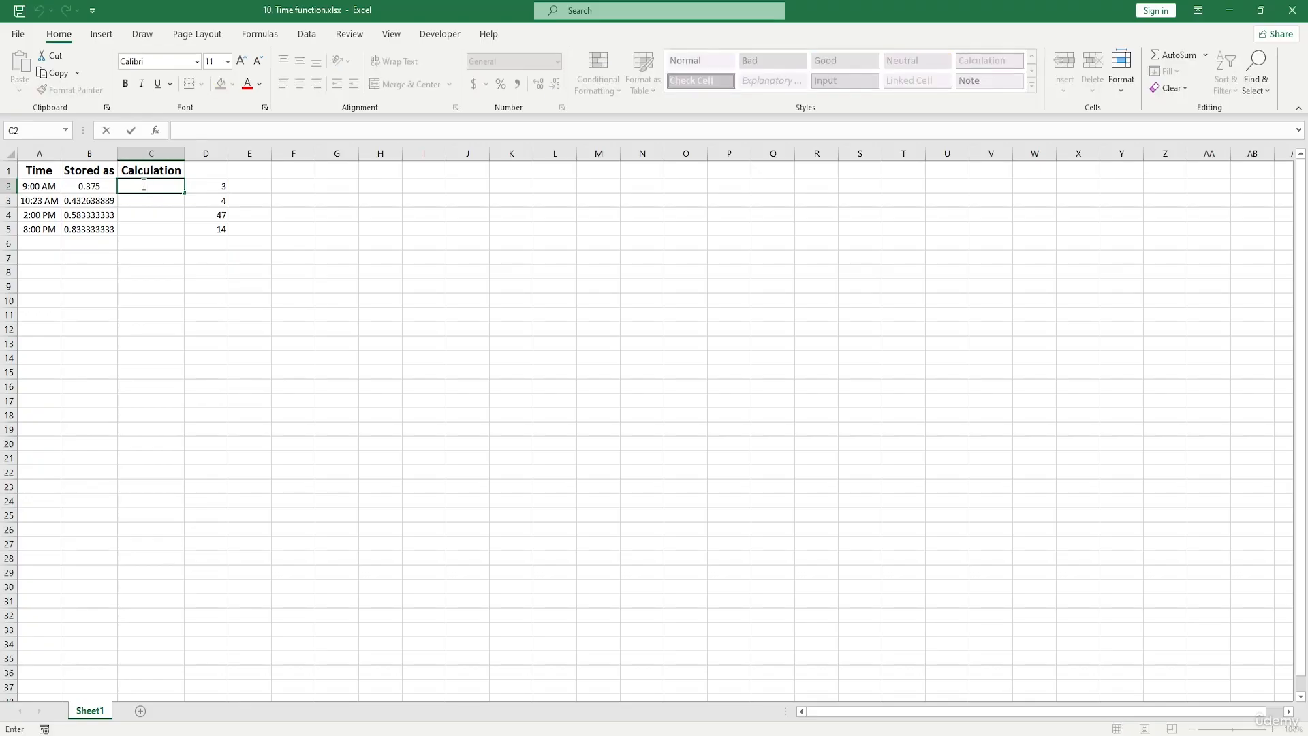
text(=)
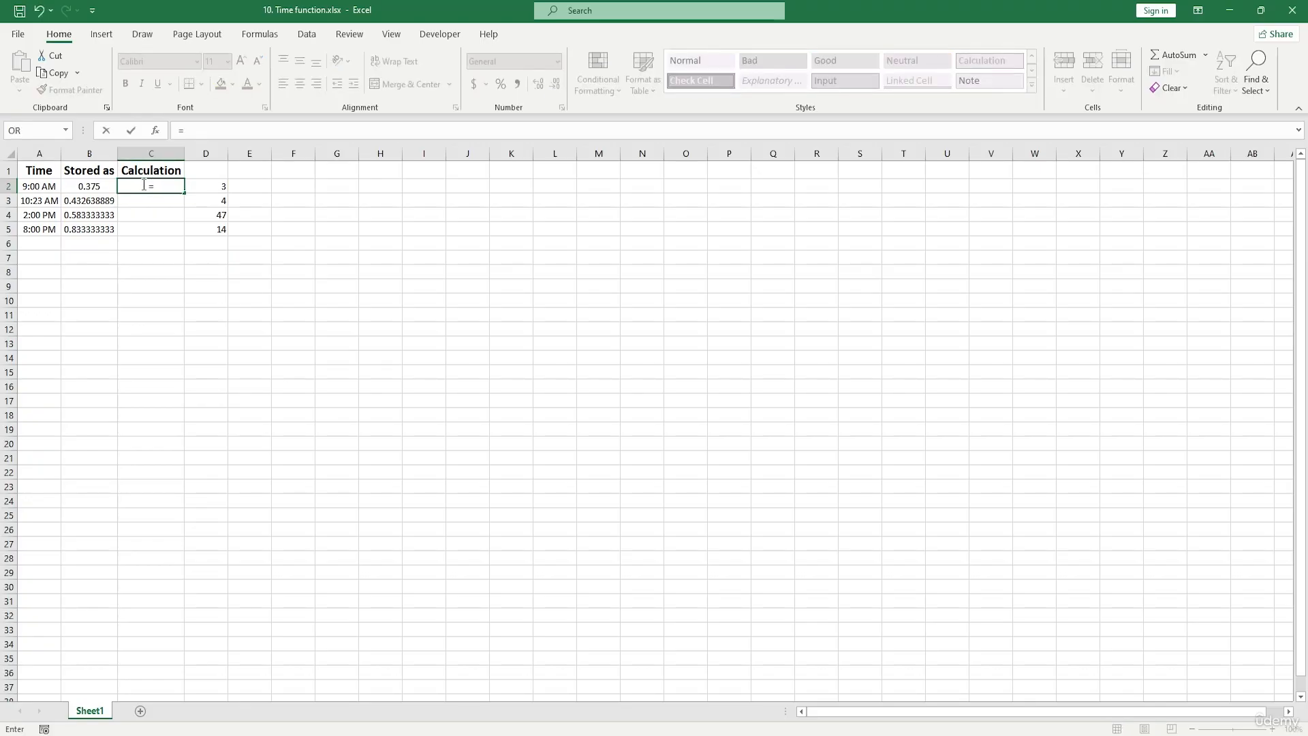
click(49, 189)
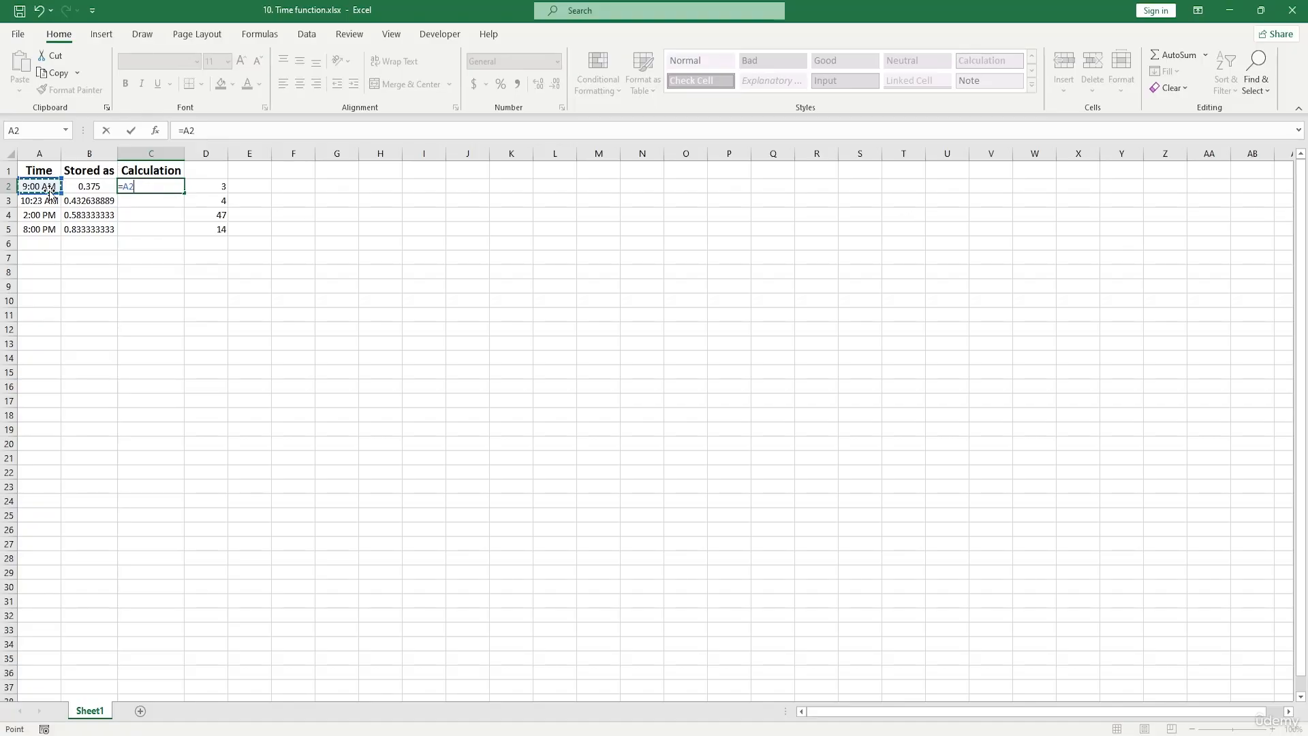
text(+TIME()
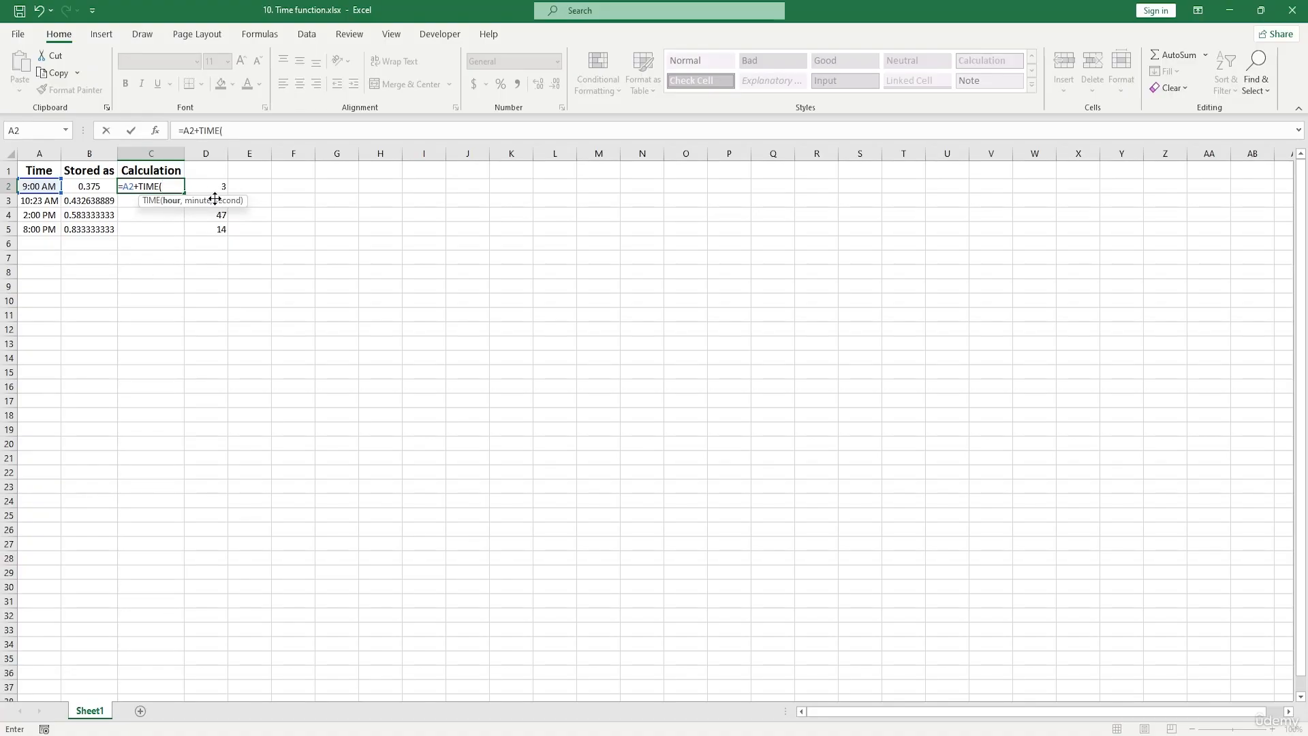
text(,)
click(219, 187)
text(,)
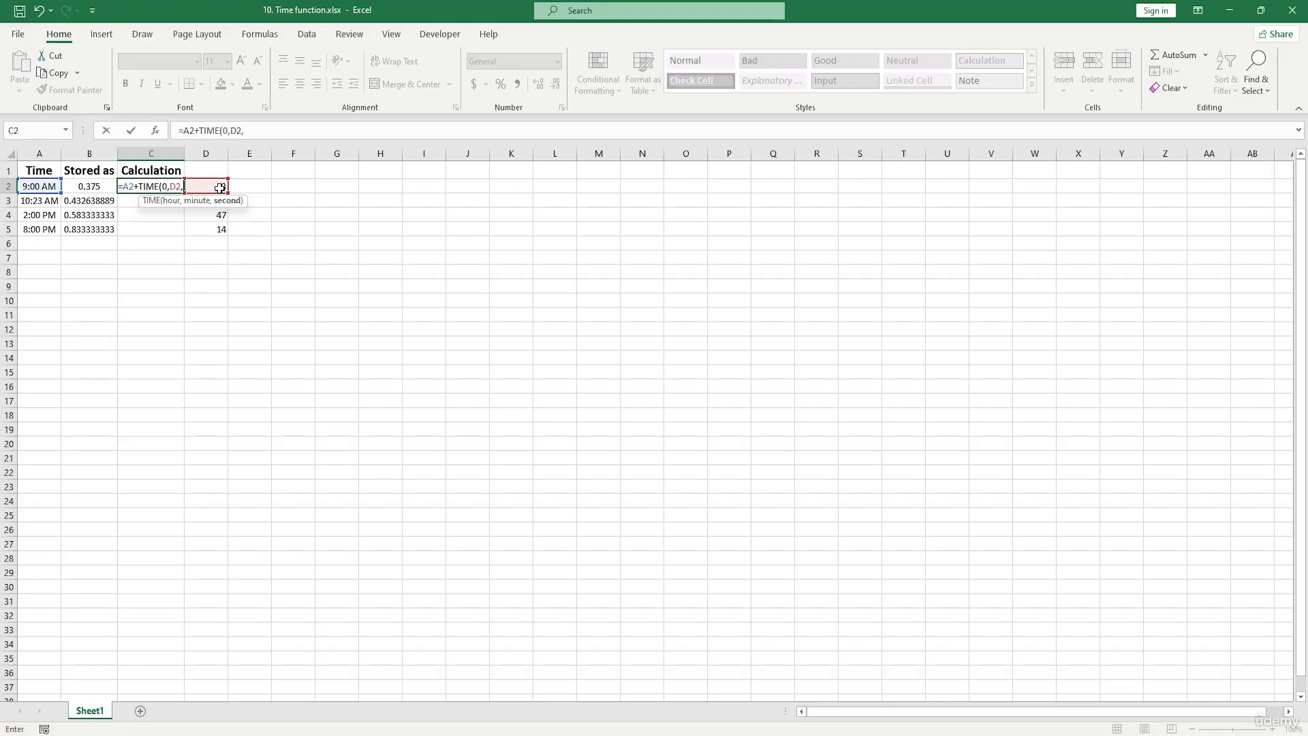
text(0)
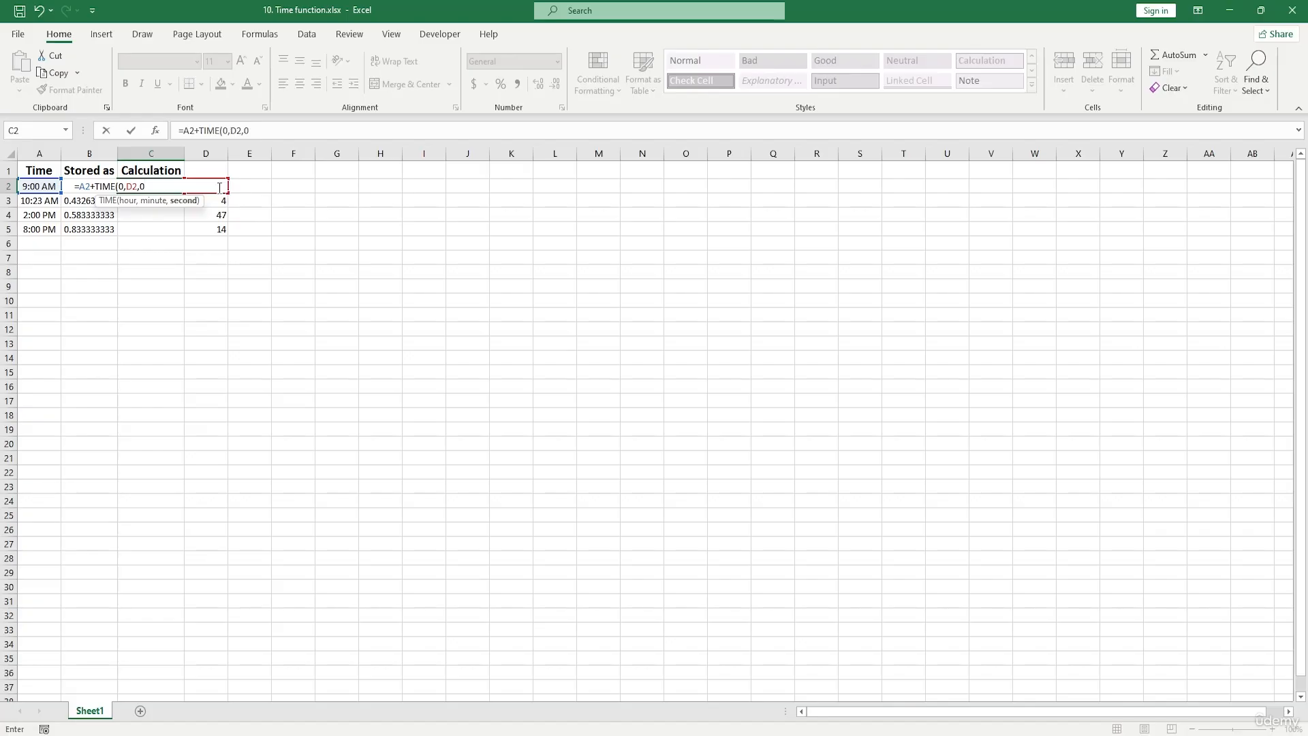
text())
key(Return)
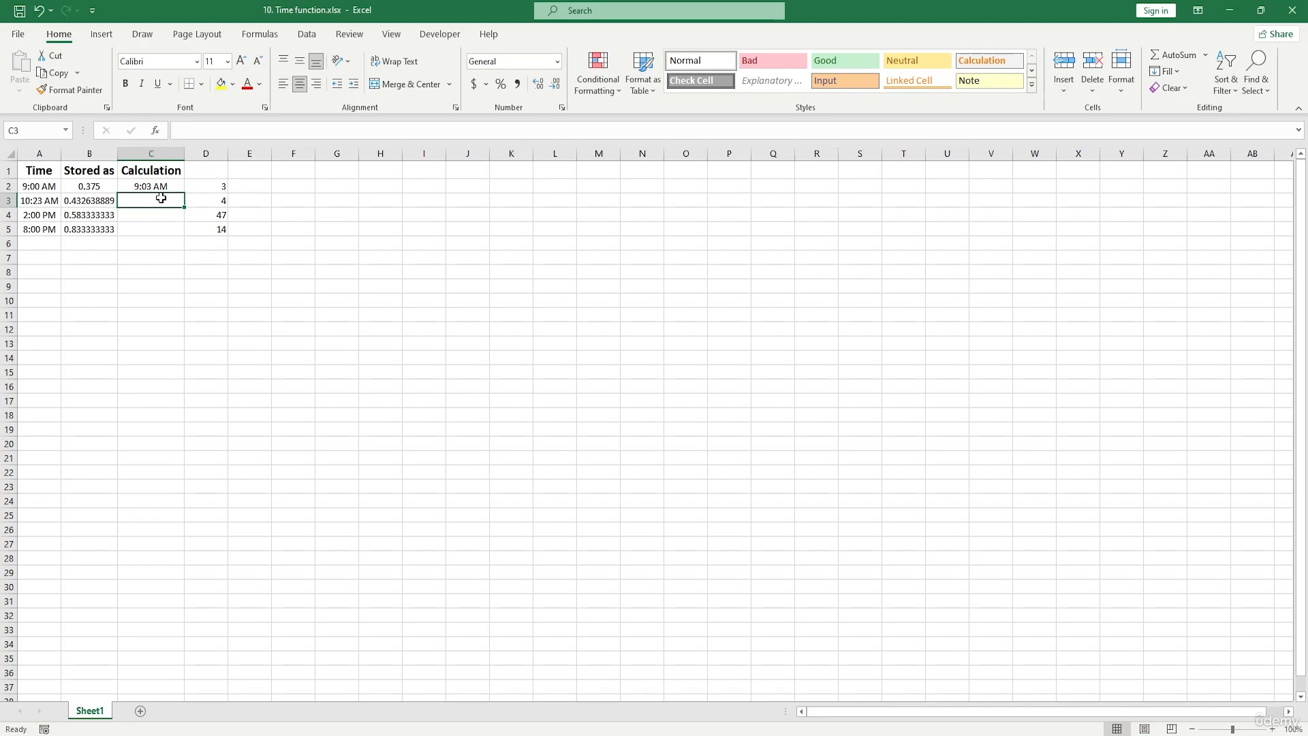
- Add the hours in D3 to the time in A3 by entering =A3+TIME(D3,0,0) in cell C3
click(203, 198)
click(155, 203)
double_click(154, 203)
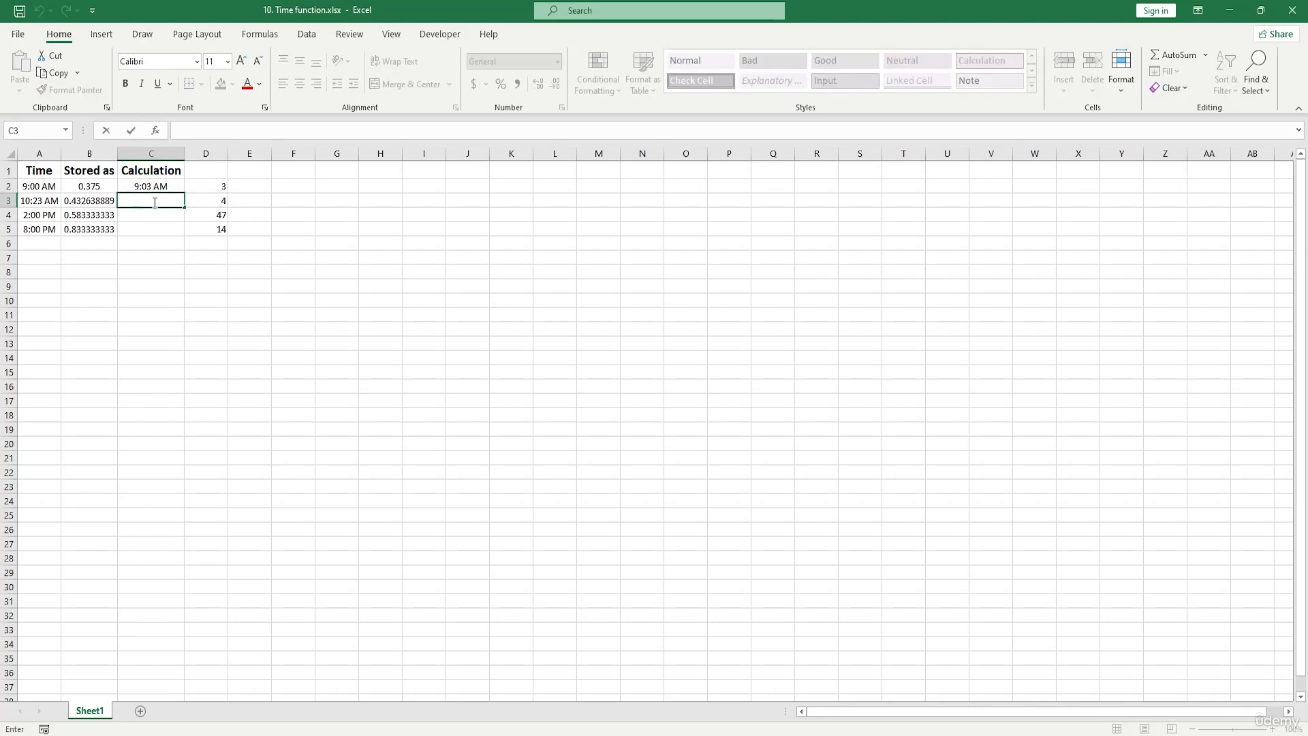
text(=)
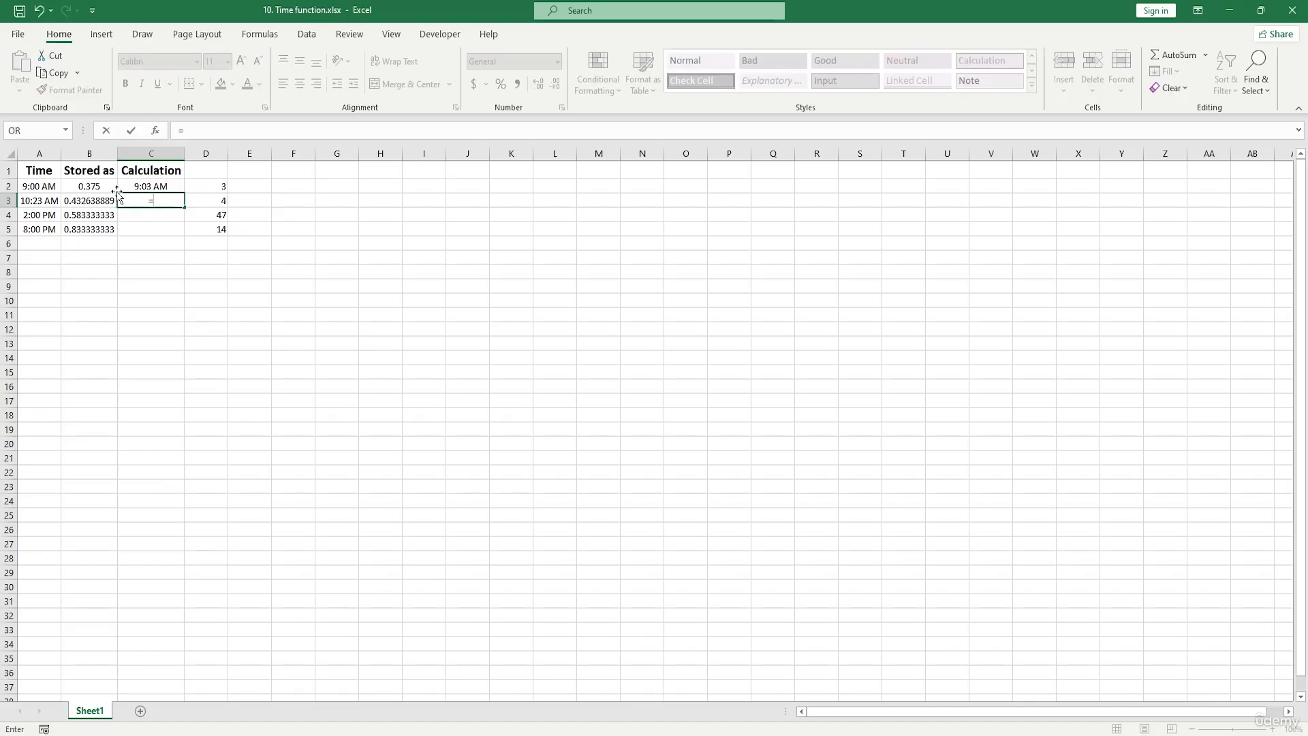
click(46, 200)
text(+)
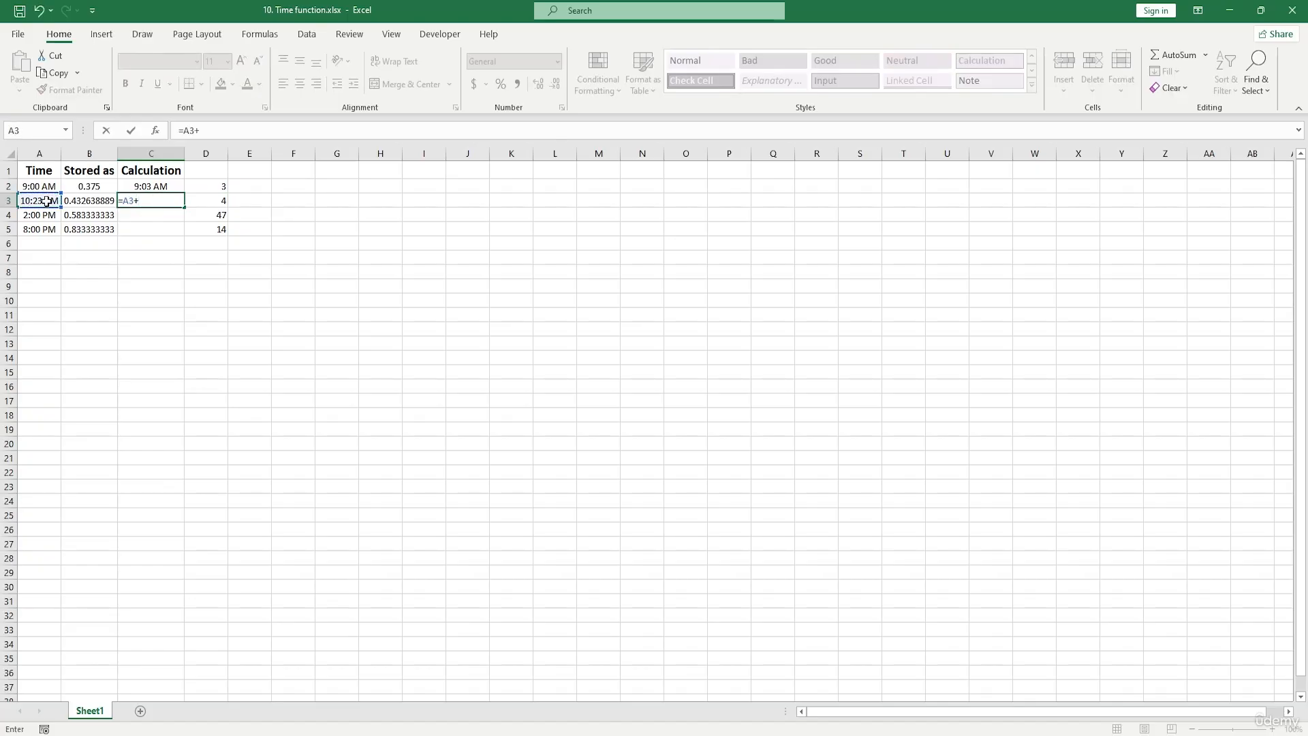
text(TIME()
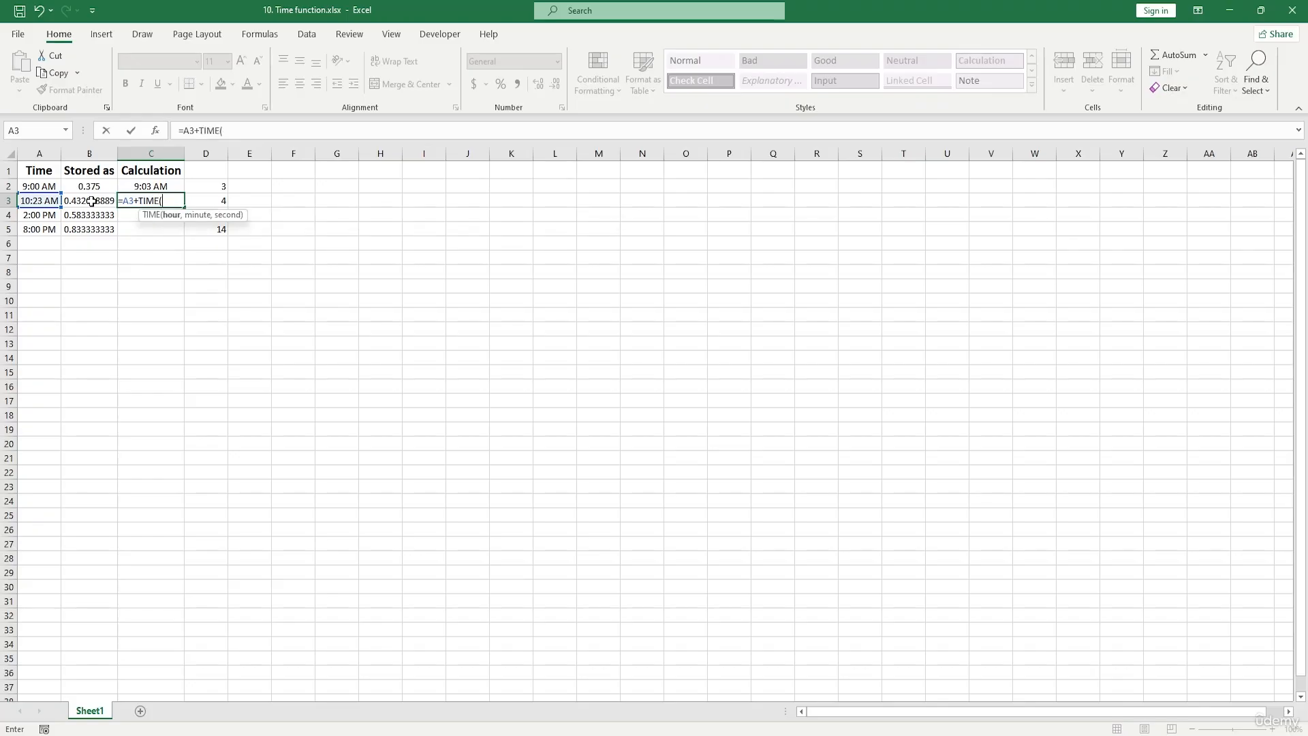
click(218, 201)
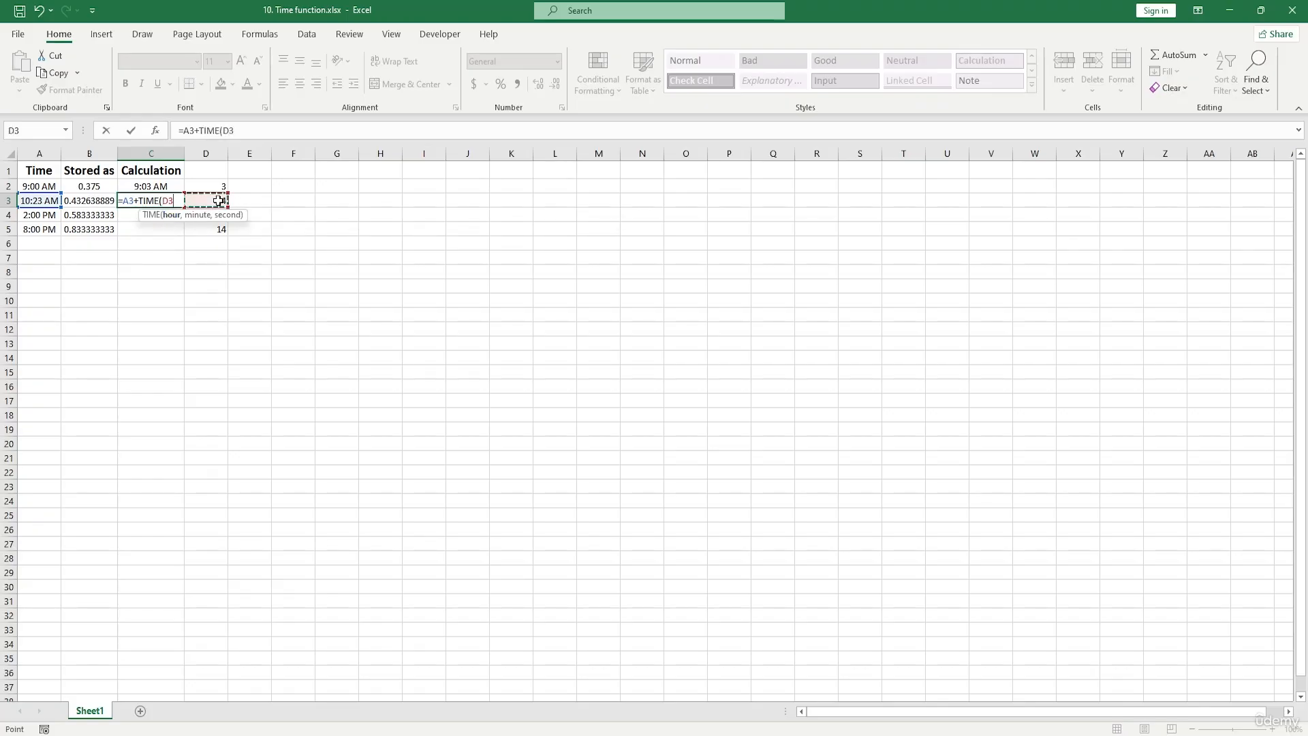
text(,0,0))
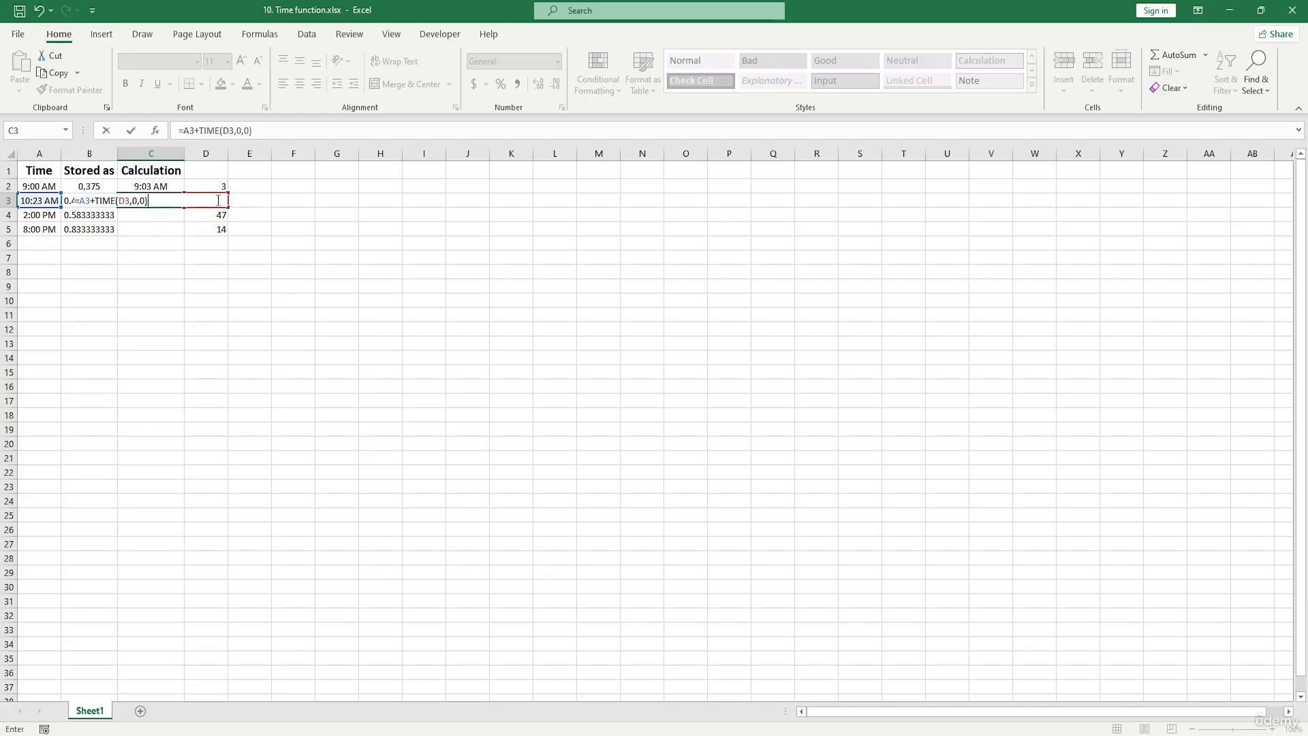
key(Return)
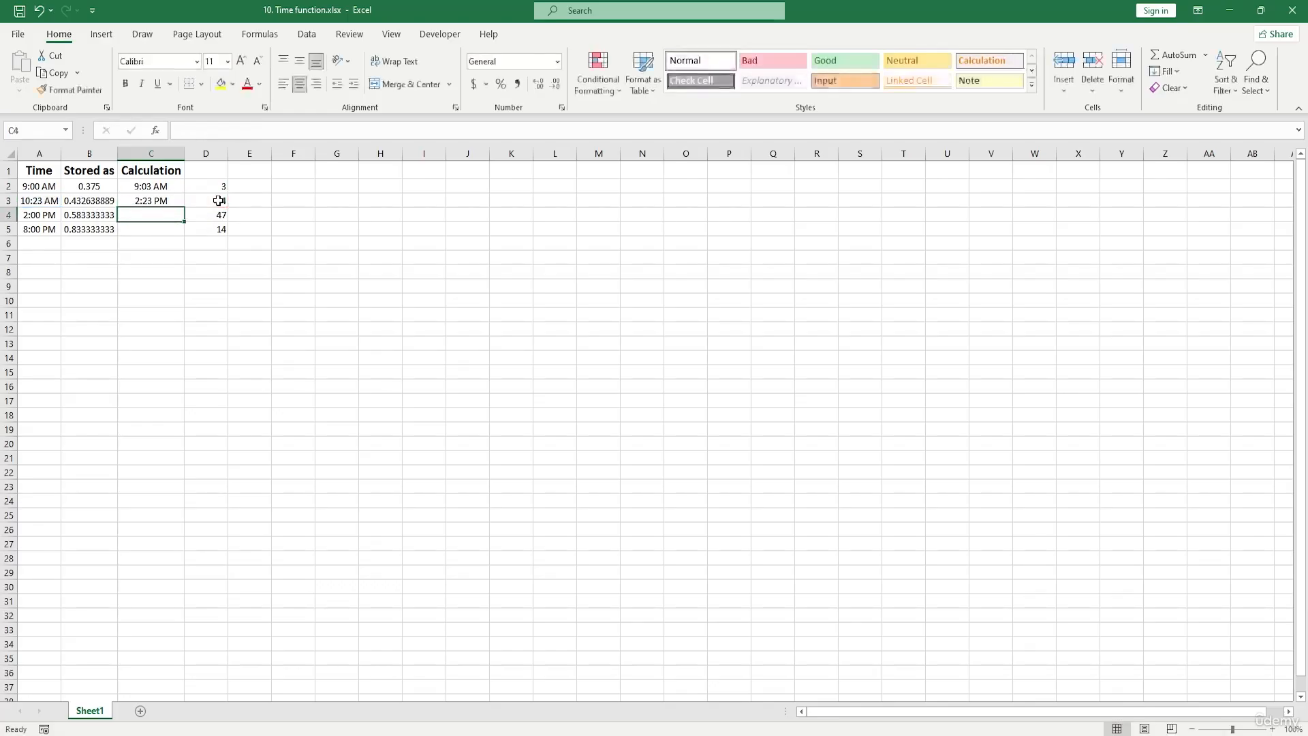
- Add the time in A4 to its stored decimal in B4 by entering =A4+B4 in cell C4
click(147, 204)
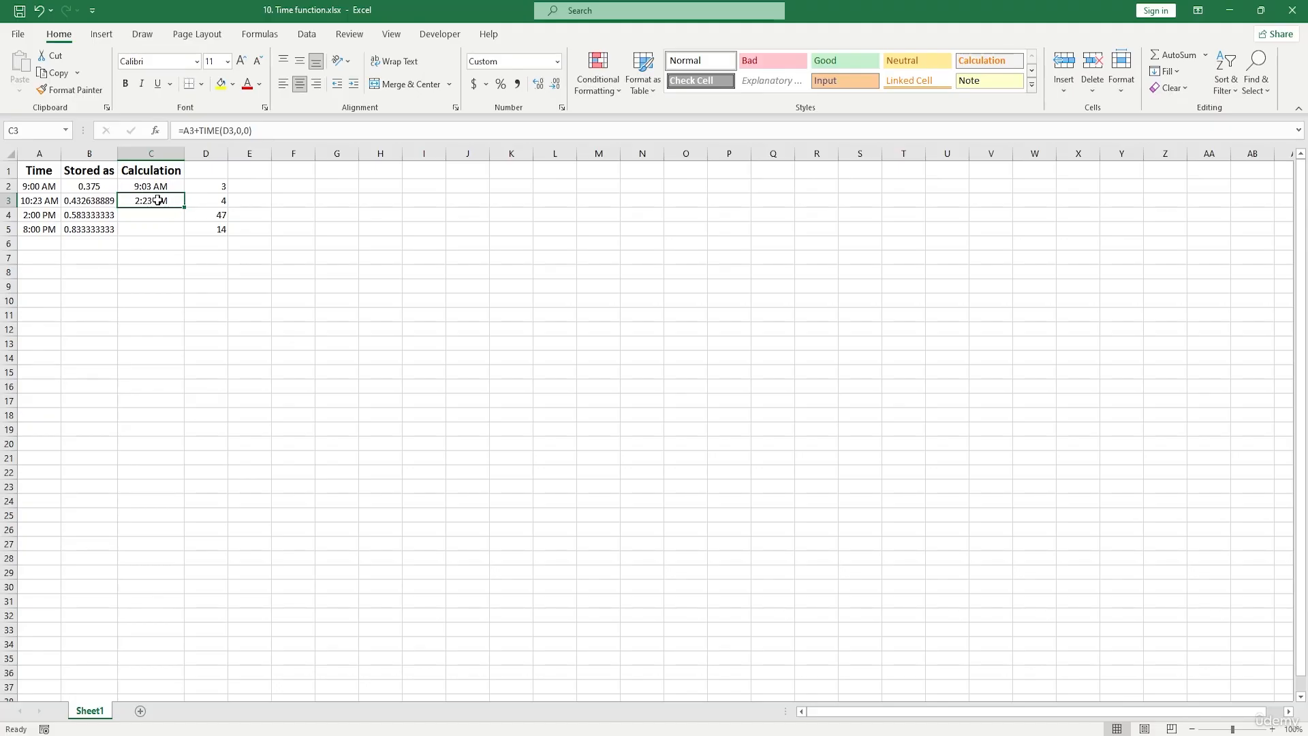
click(158, 216)
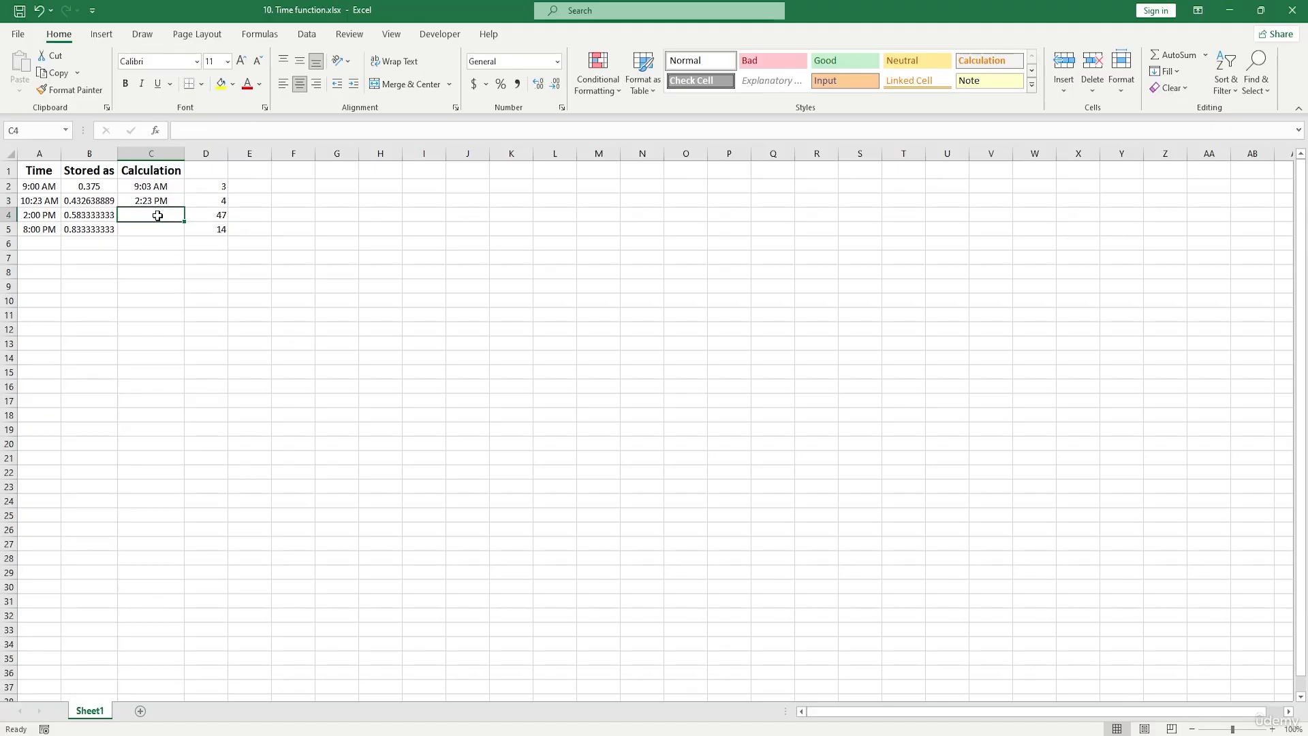
double_click(158, 215)
click(44, 215)
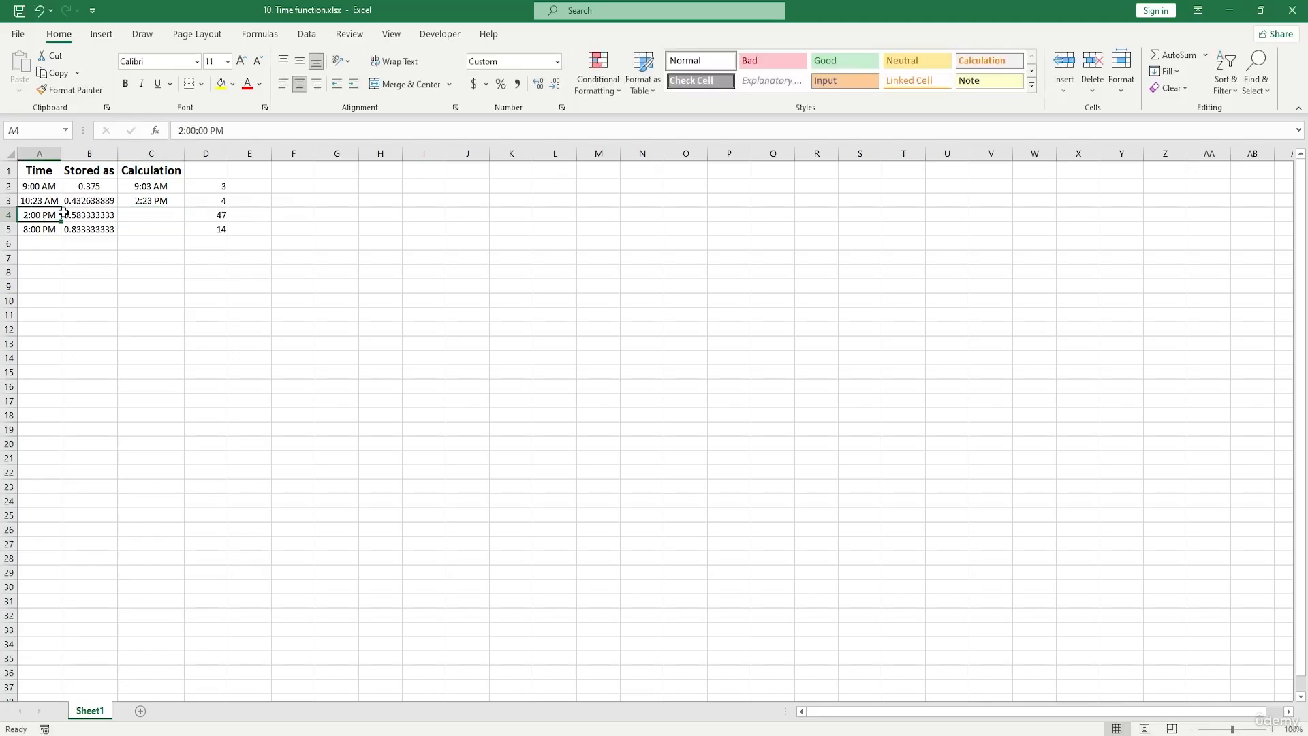
click(92, 215)
click(129, 215)
text(=)
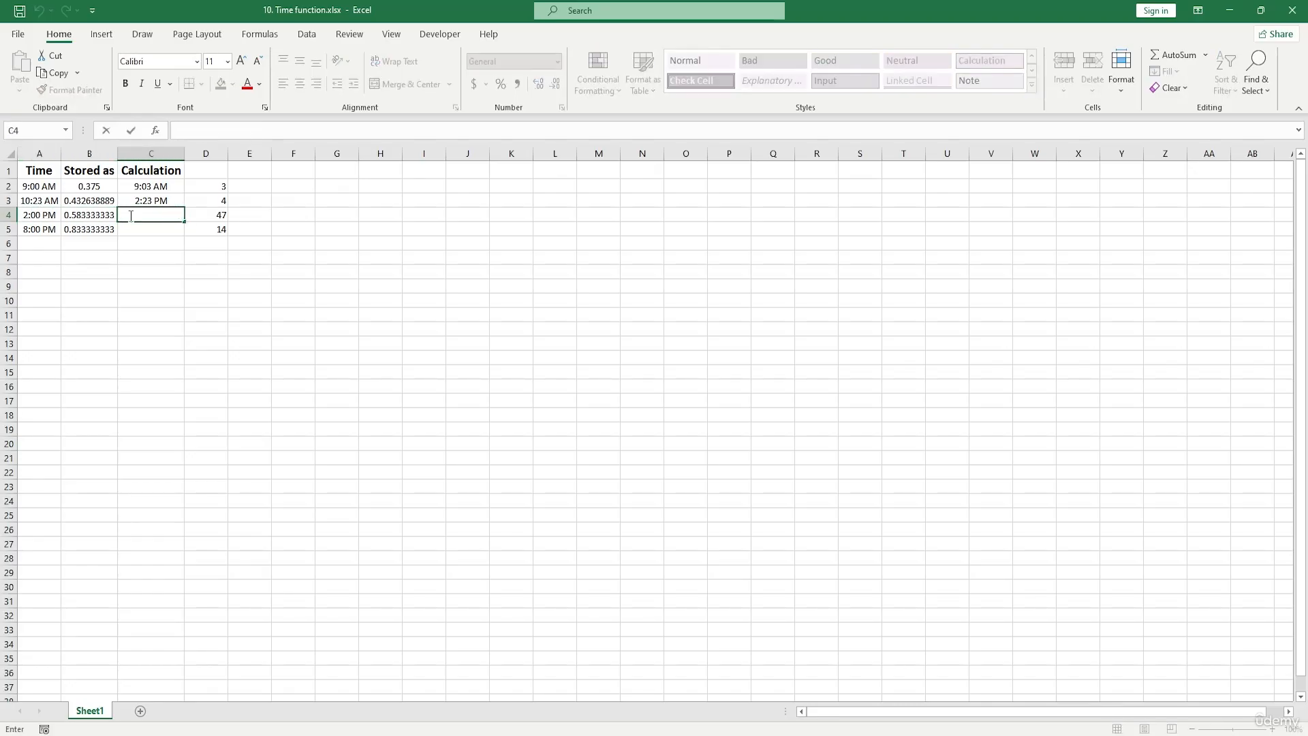
click(38, 214)
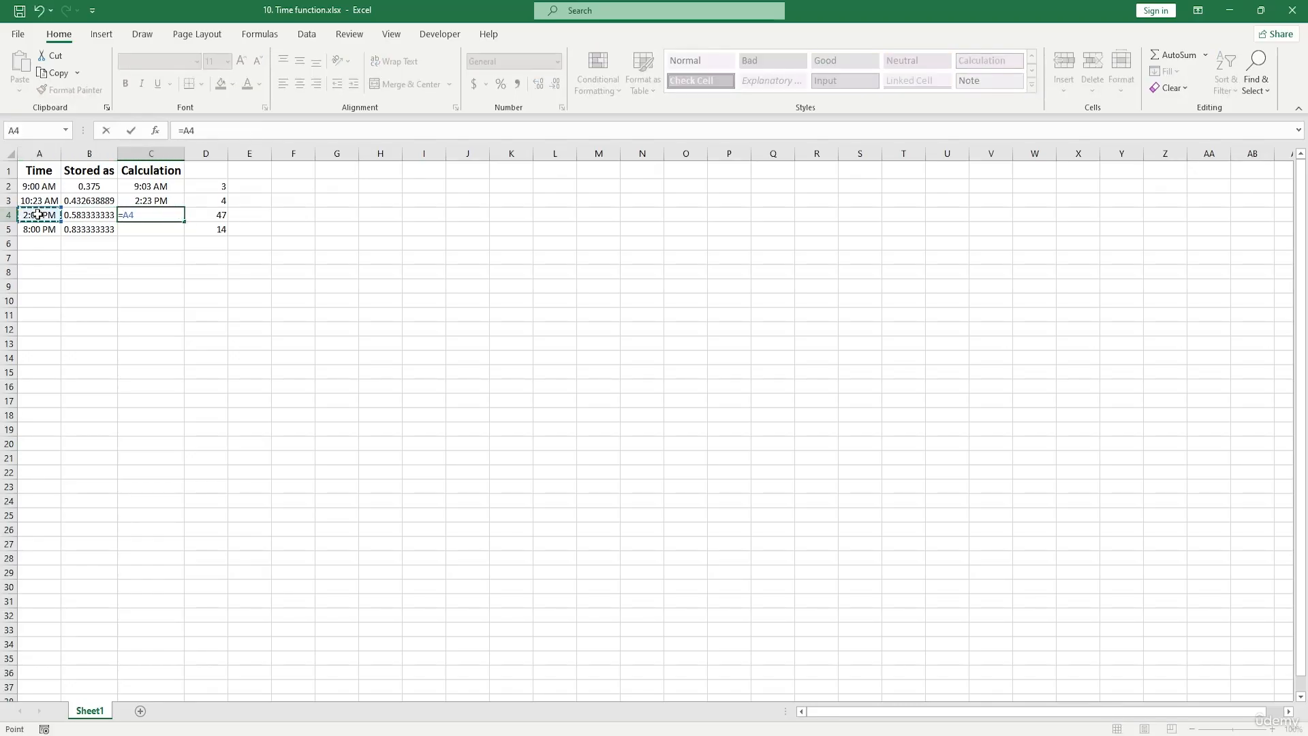
text(+)
click(89, 216)
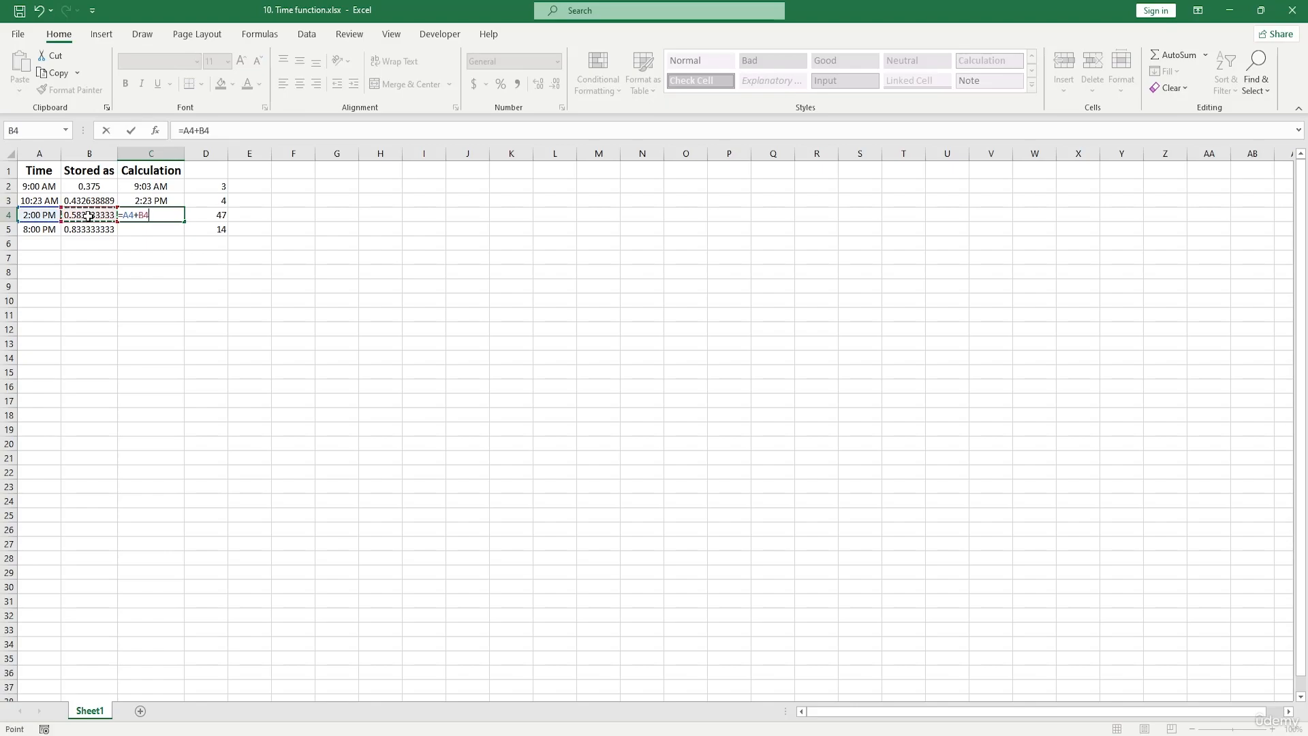
key(Return)
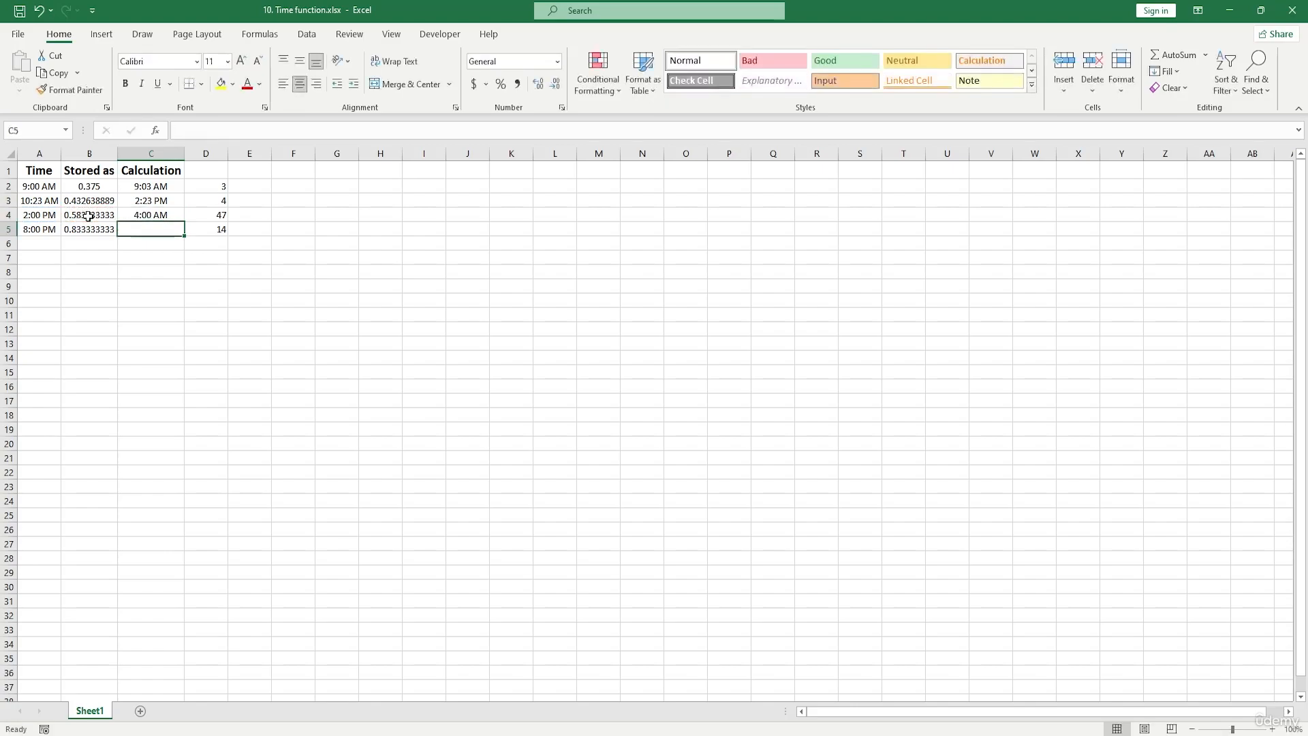
- Apply the Short Date format to the result in cell C4, and undo the format change
click(164, 215)
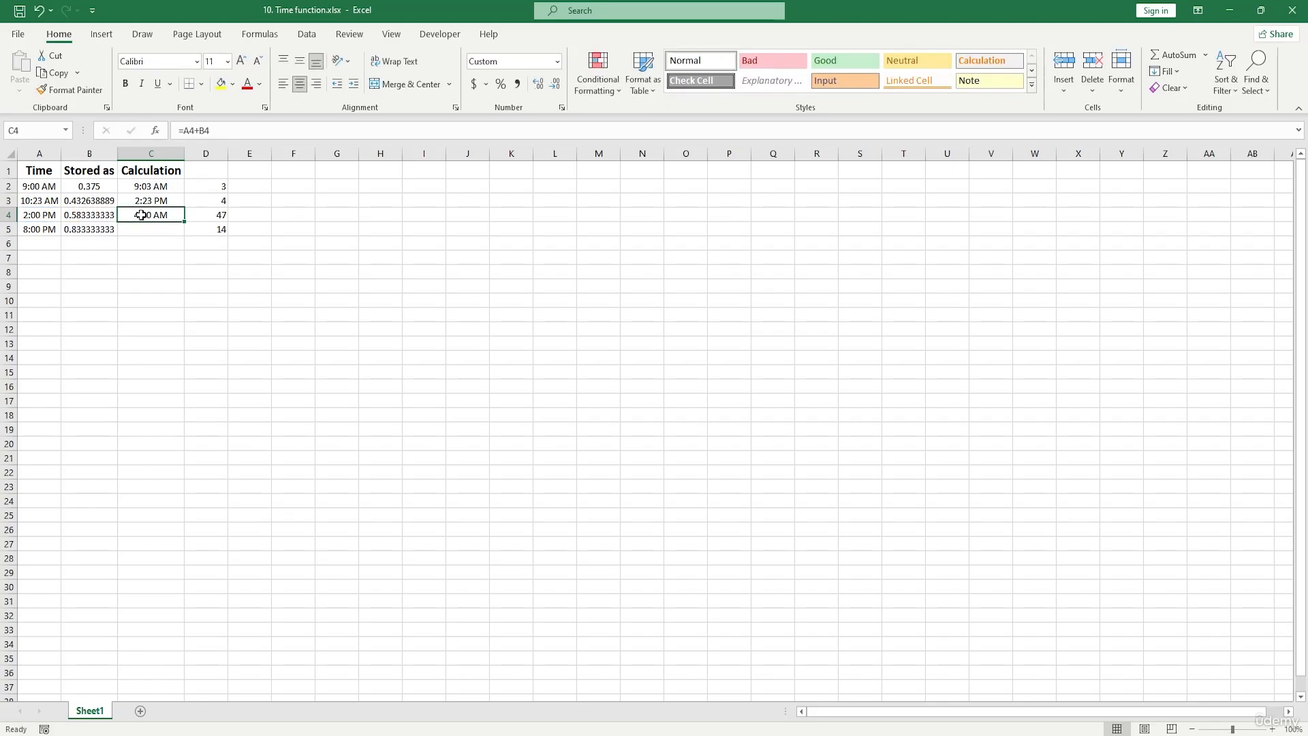
click(557, 63)
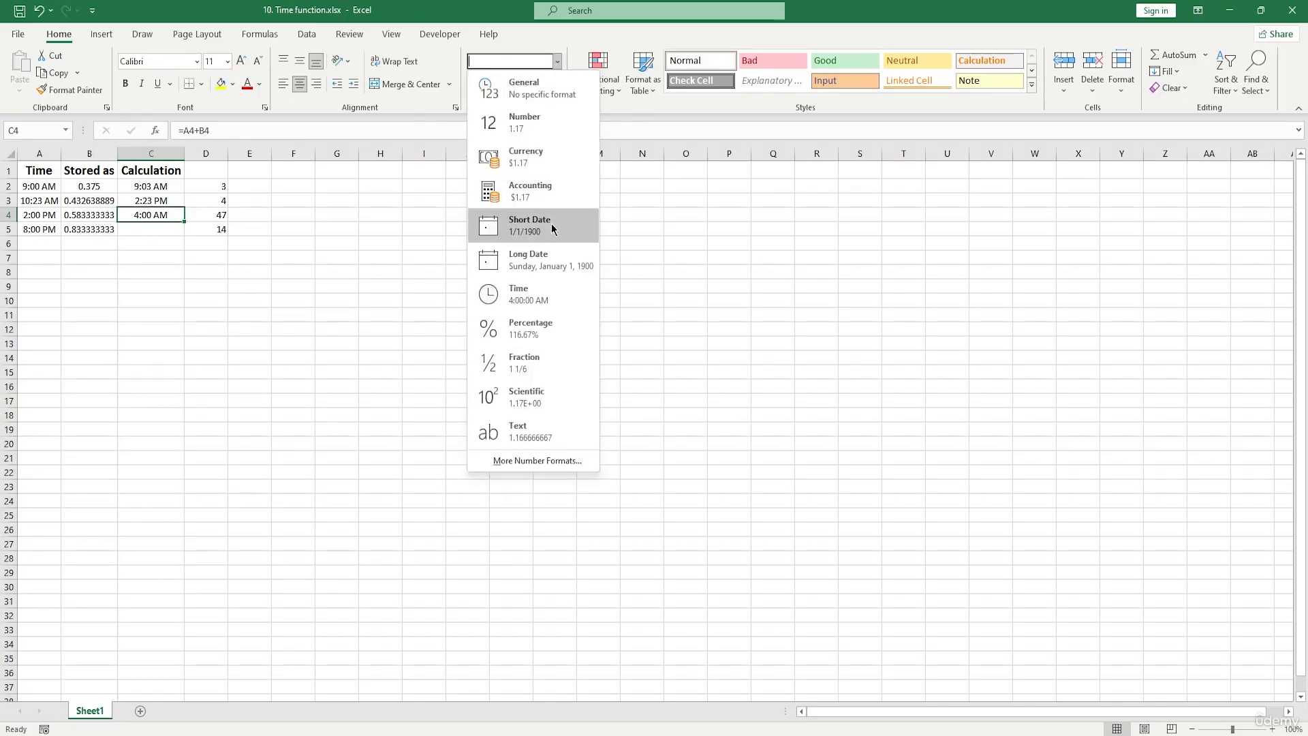
click(552, 229)
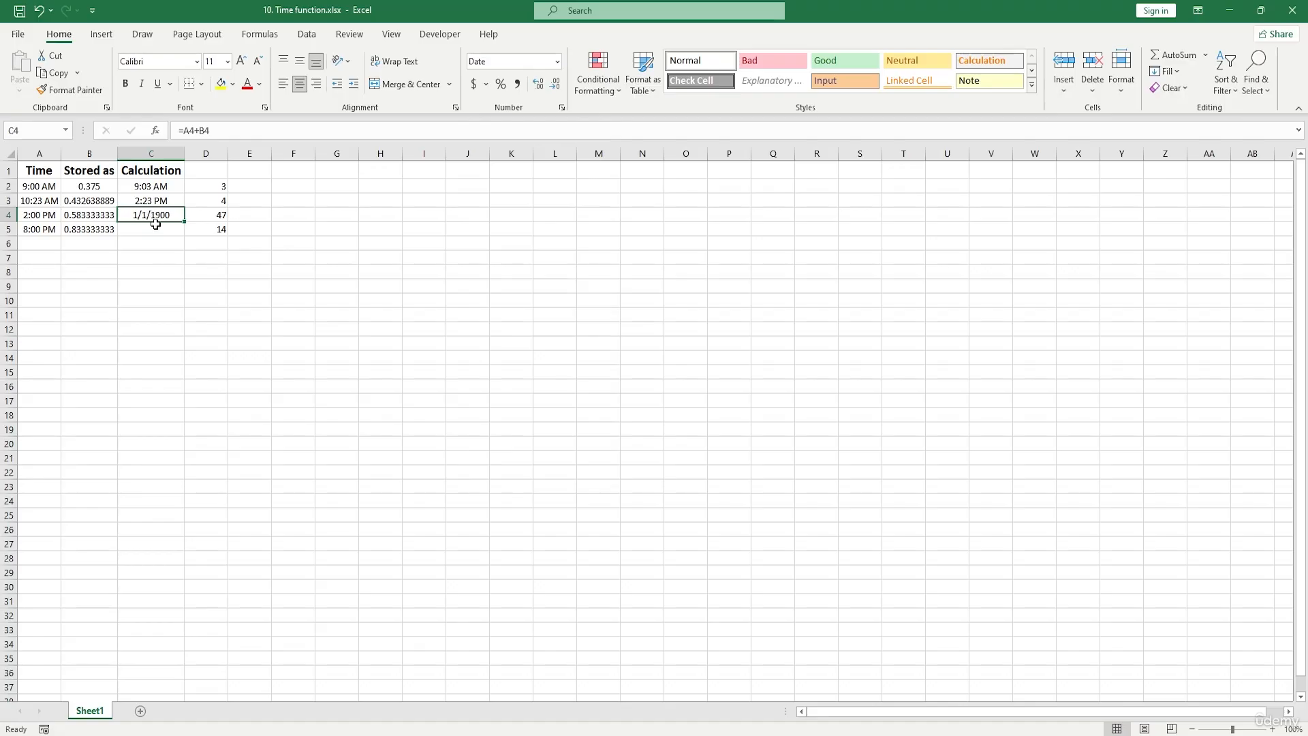
key(ctrl+z)
- Add the minutes in D5 to the time in A5 by entering =A5+TIME(0,D5,0) in cell C5
double_click(146, 227)
text(=)
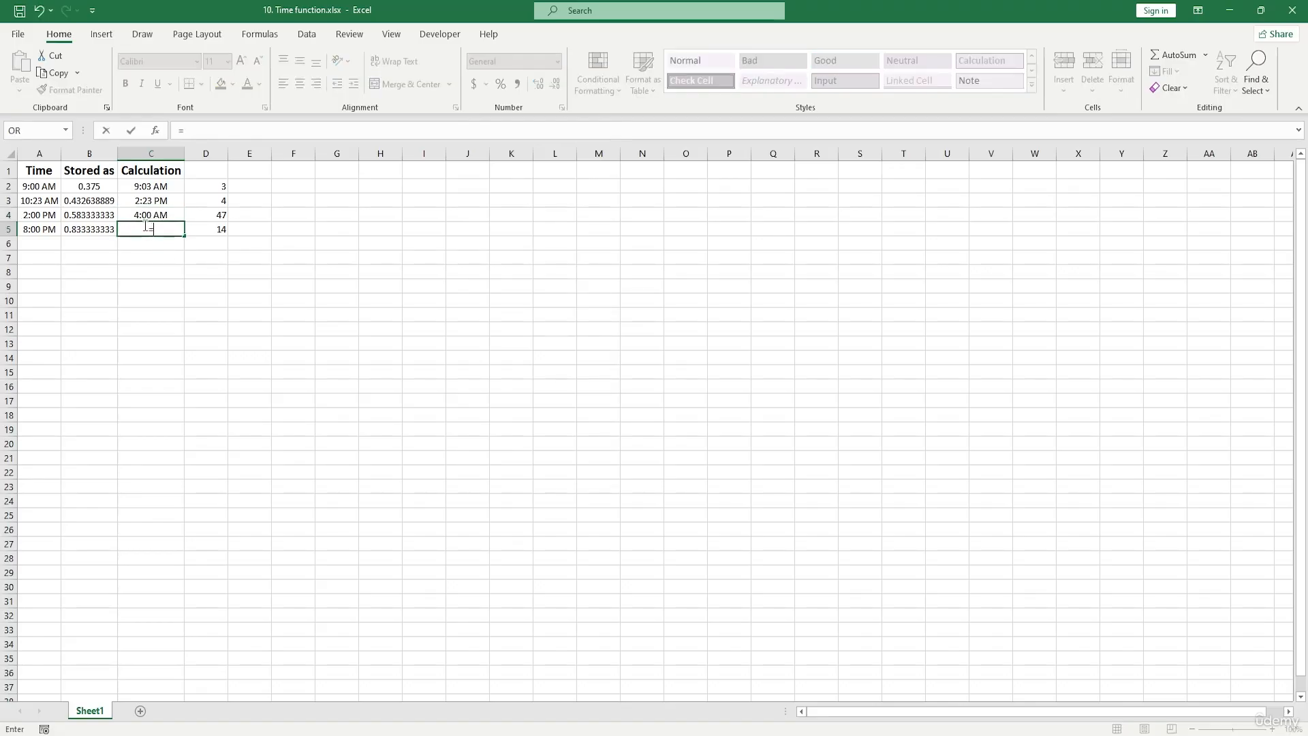
click(45, 232)
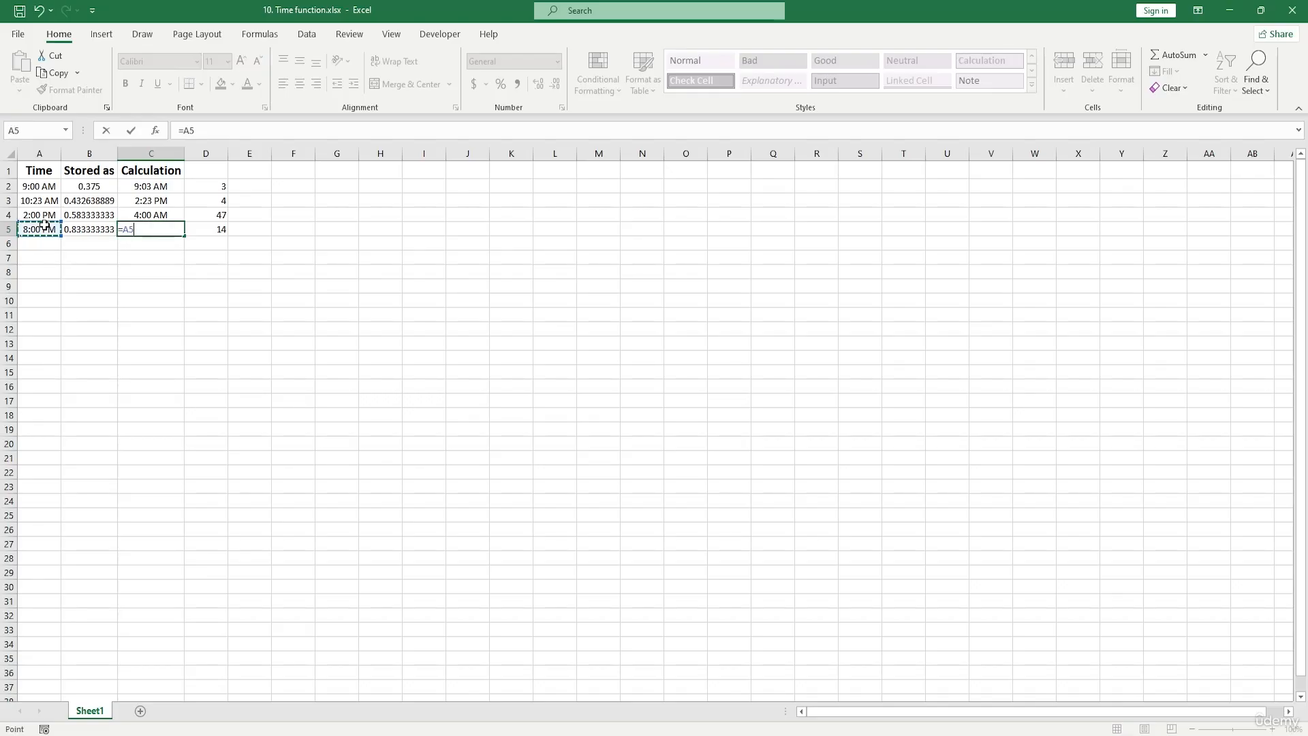
text(+TIME()
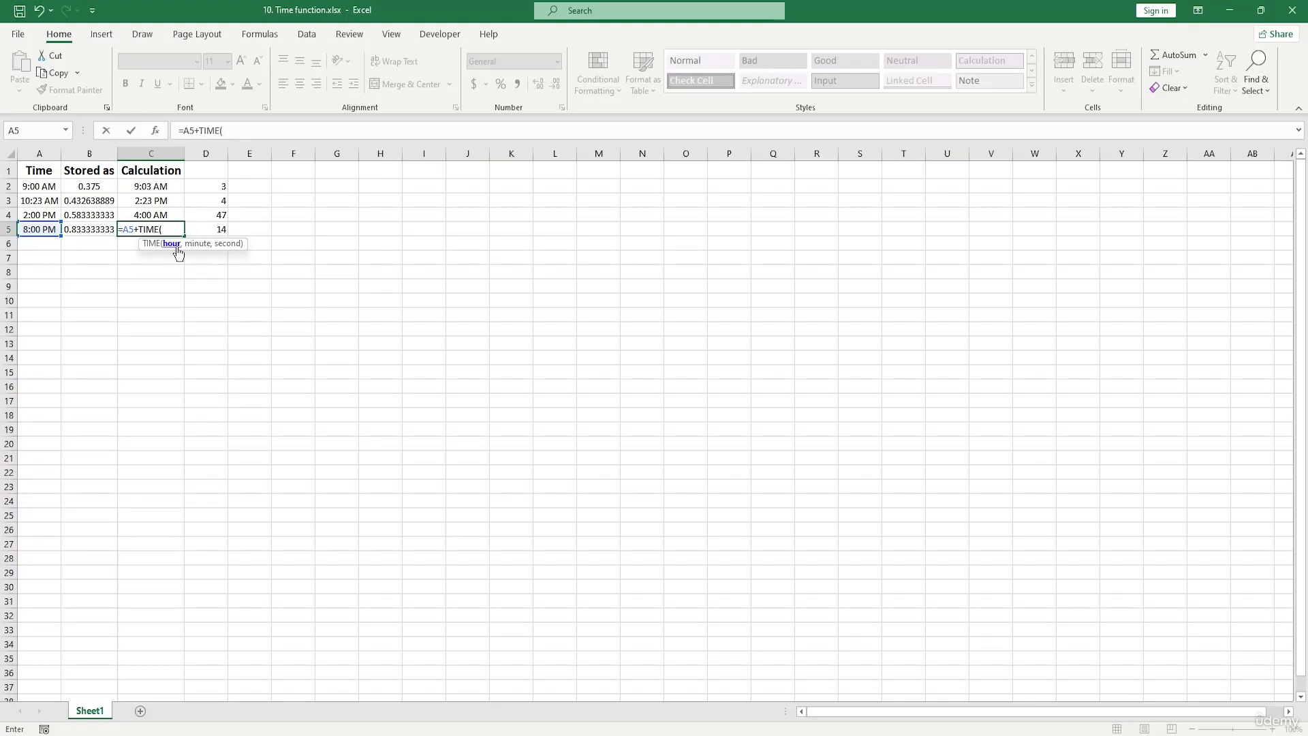
text(0,)
click(217, 232)
text(,)
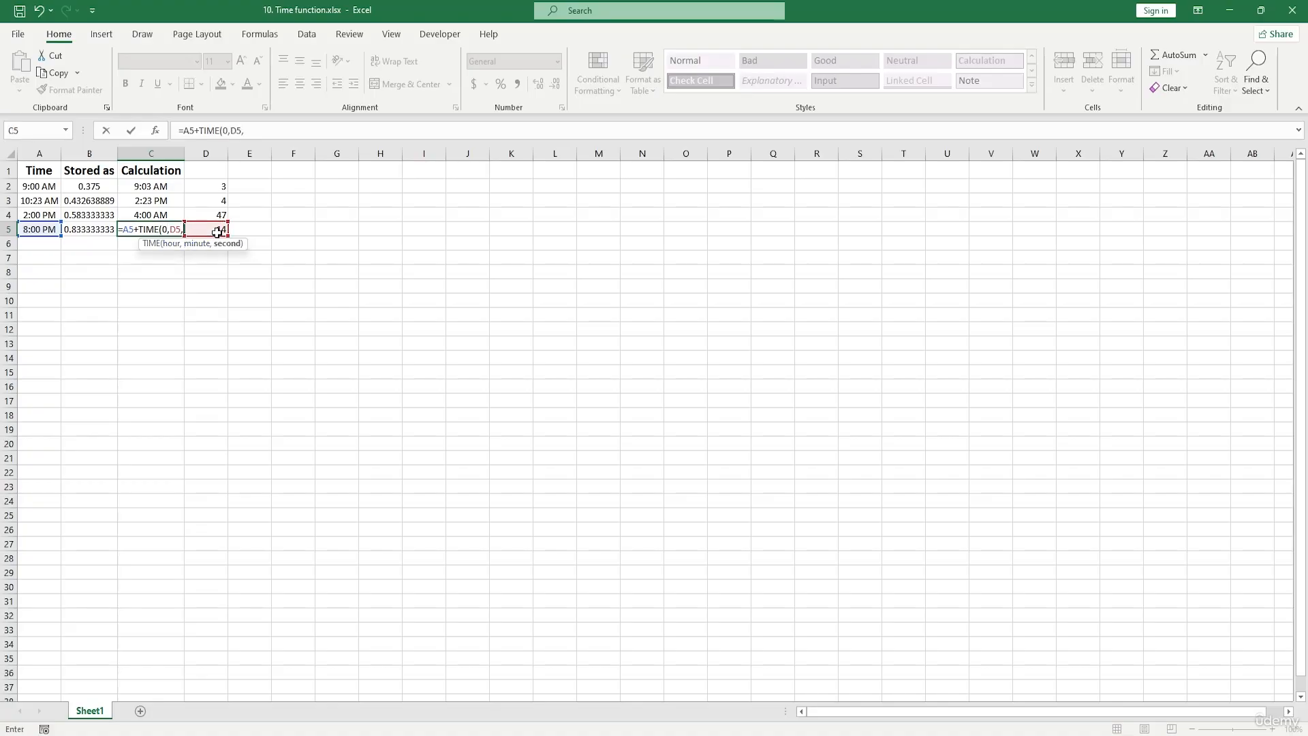
text(0)
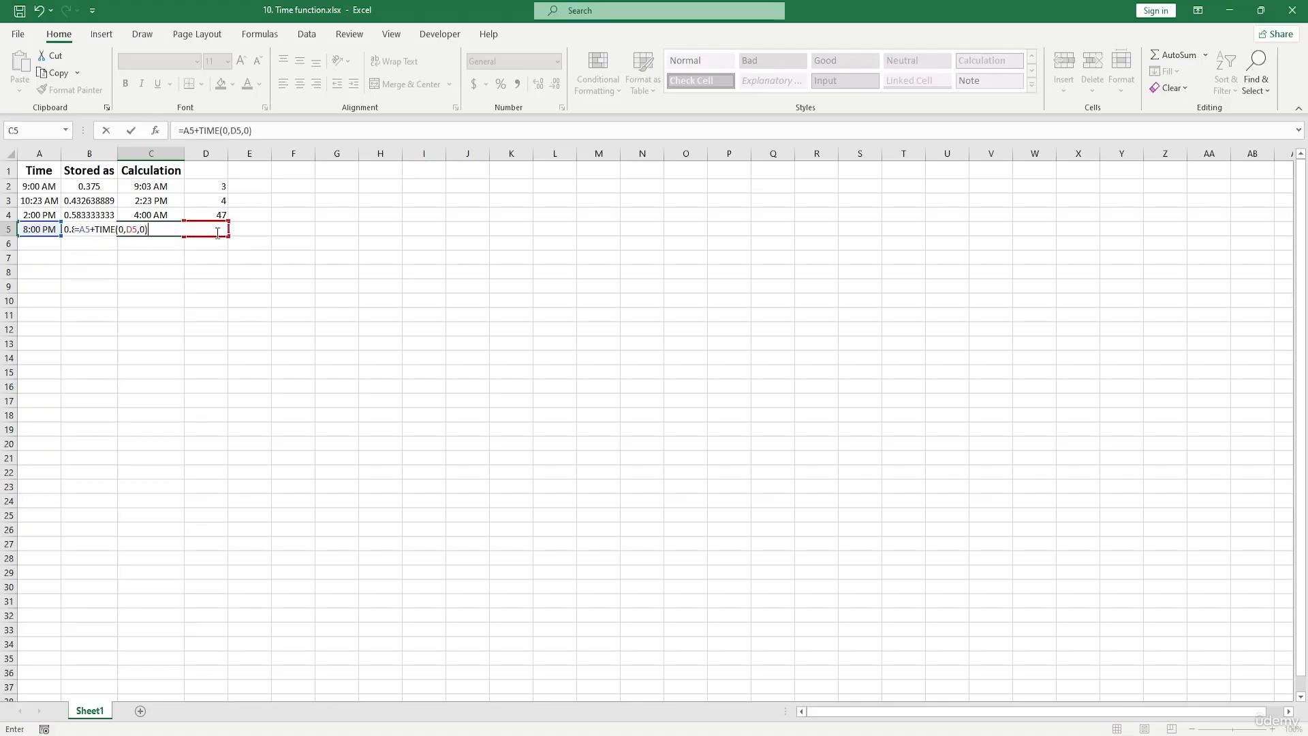
key(Return)
- Enter an asterisk (*) in cells C2 and H18
drag(152, 193, 150, 222)
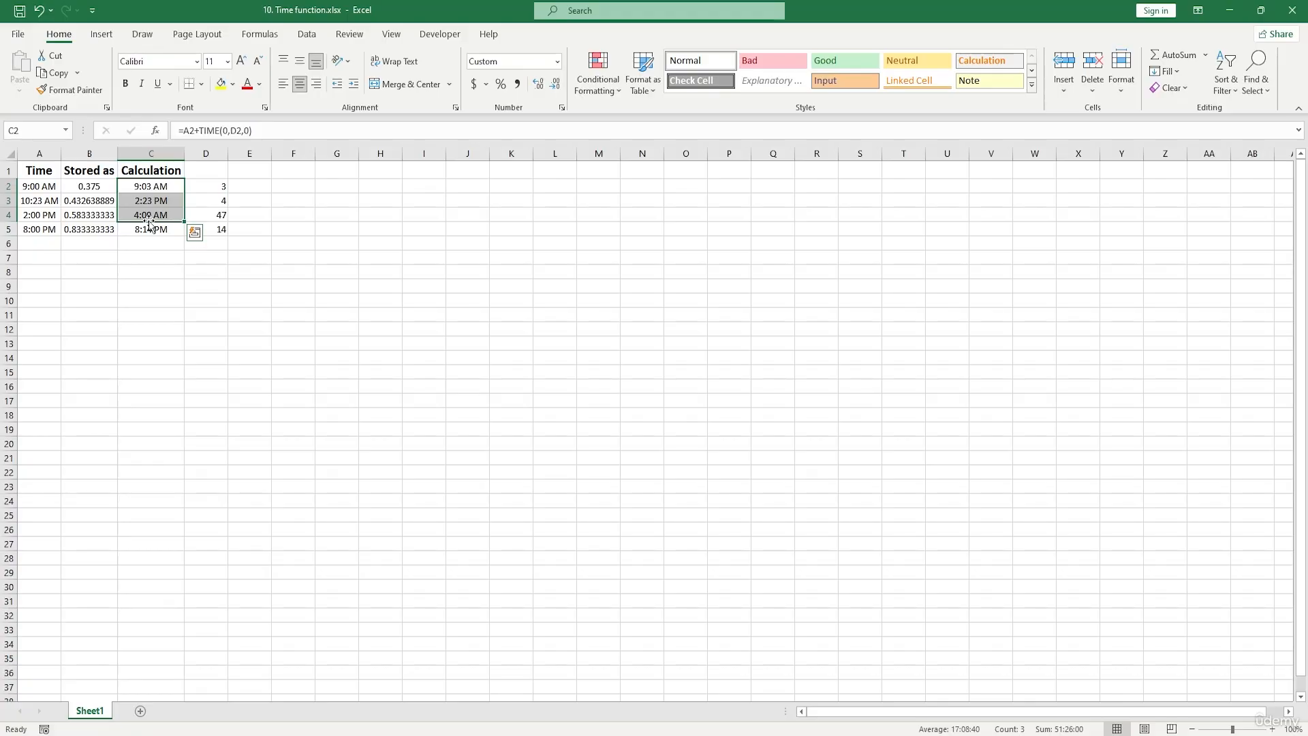
click(377, 415)
text(*)
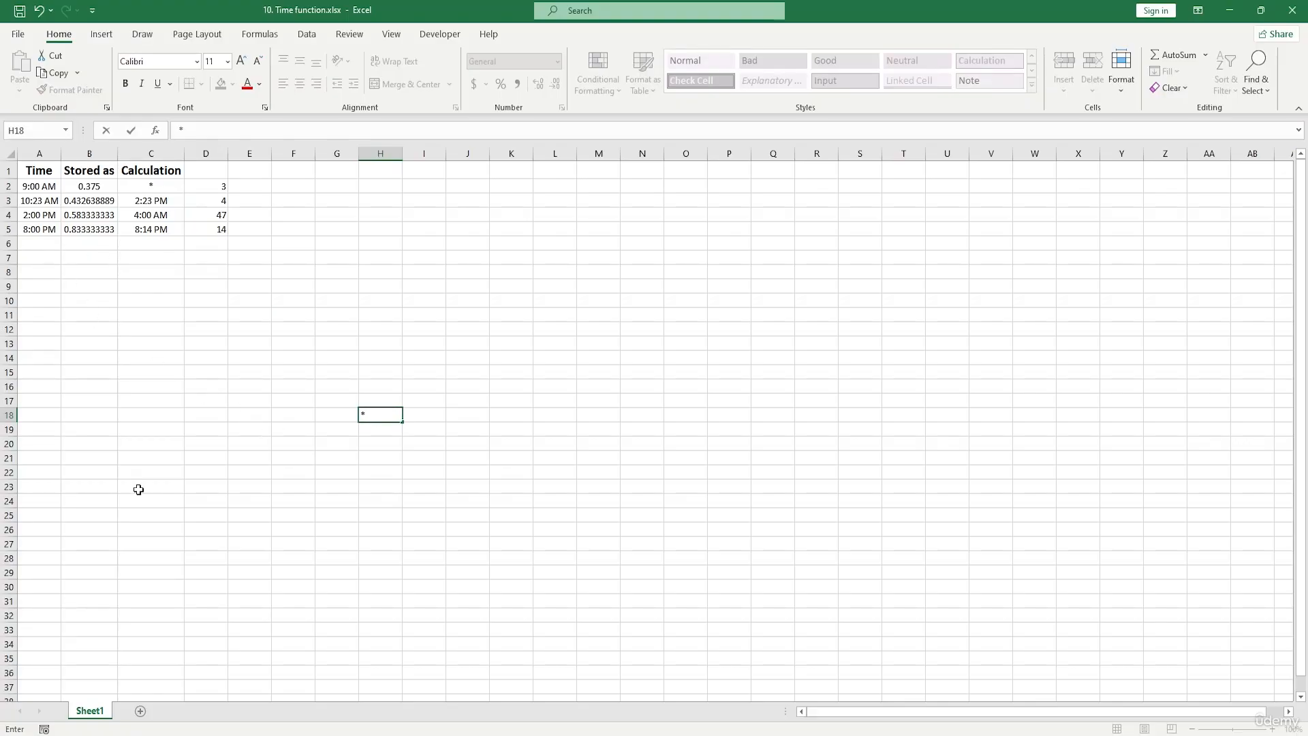
- Enter the date 1/2/2020 in cell C9 and fill the date series down to C21
click(161, 288)
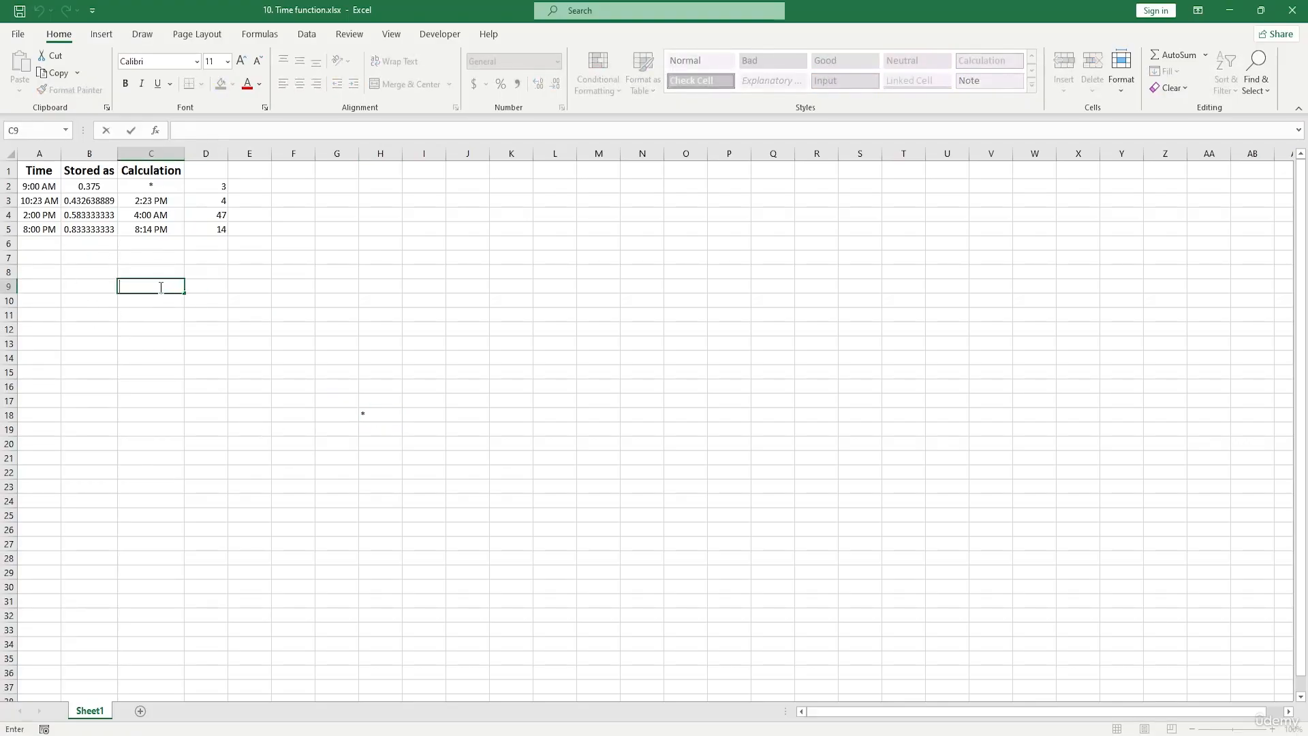
text(1/2/2020)
click(159, 287)
drag(186, 294, 185, 466)
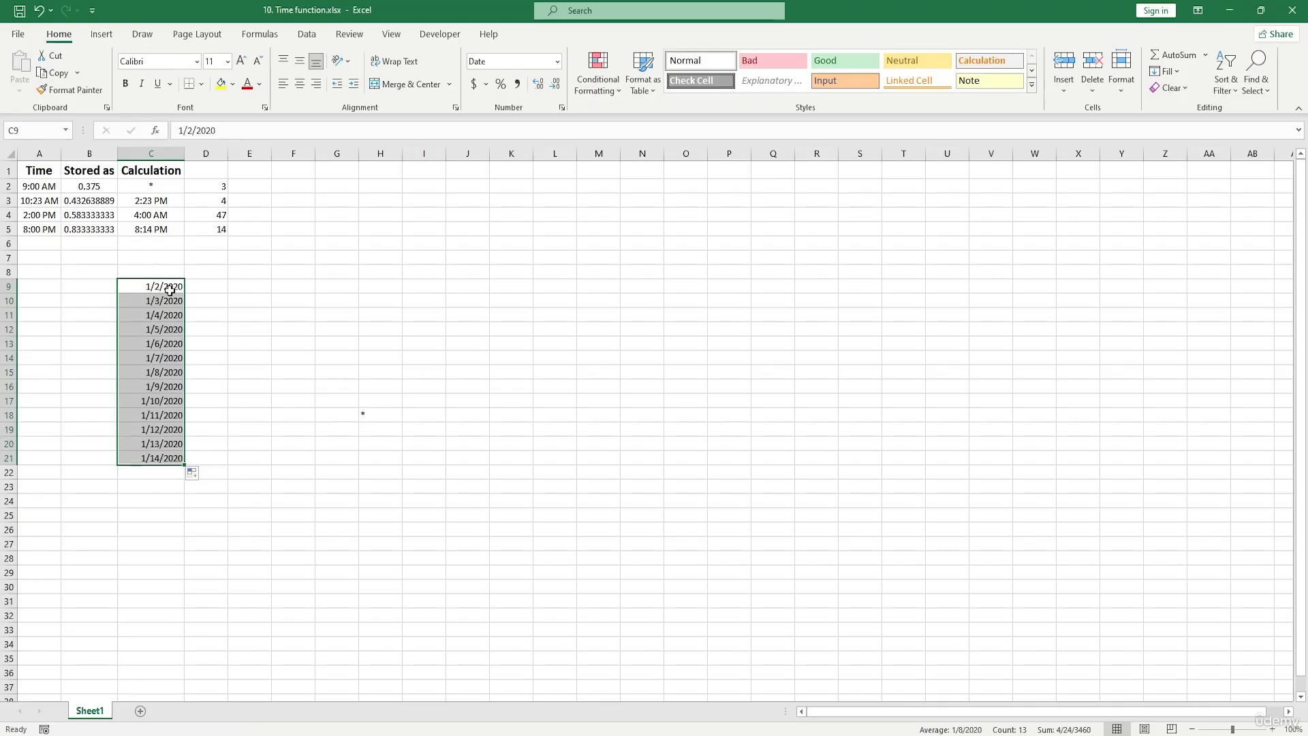
- Apply the Time format to cell C9 and fill it down to C21 as an hourly series
click(174, 287)
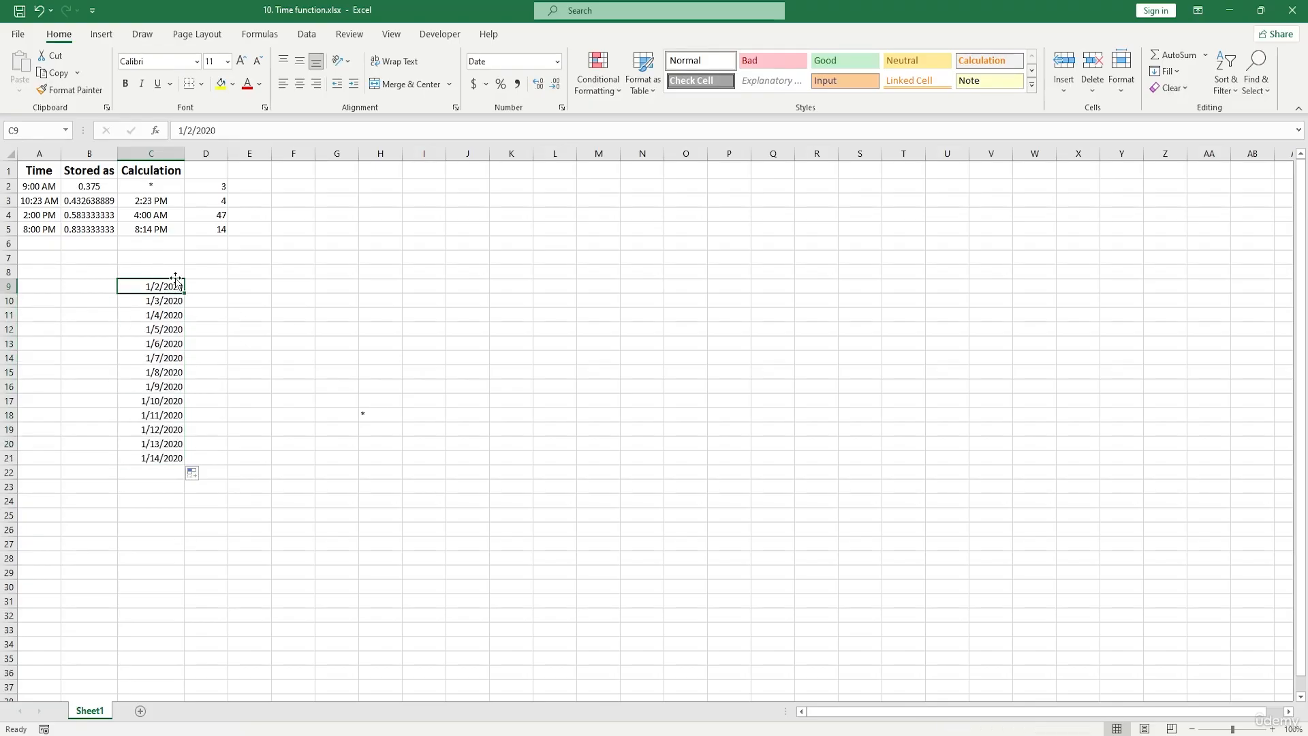
click(557, 62)
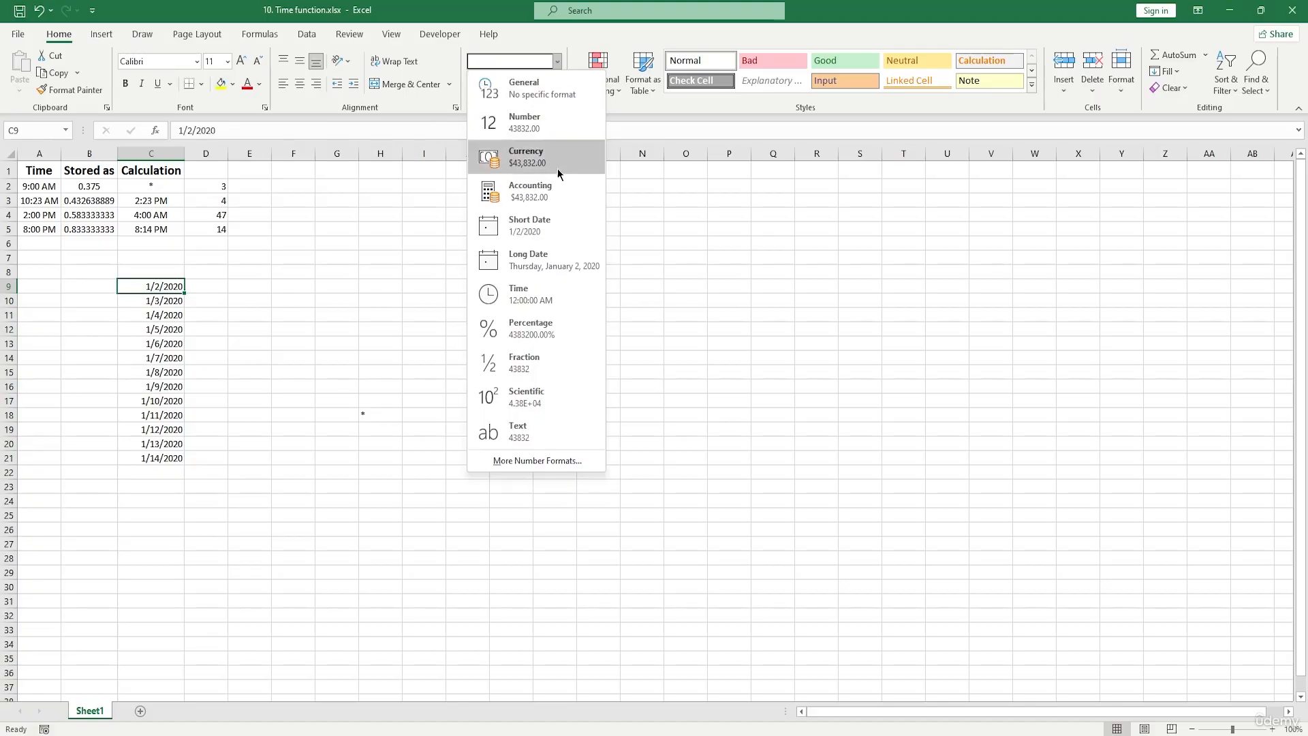
click(571, 291)
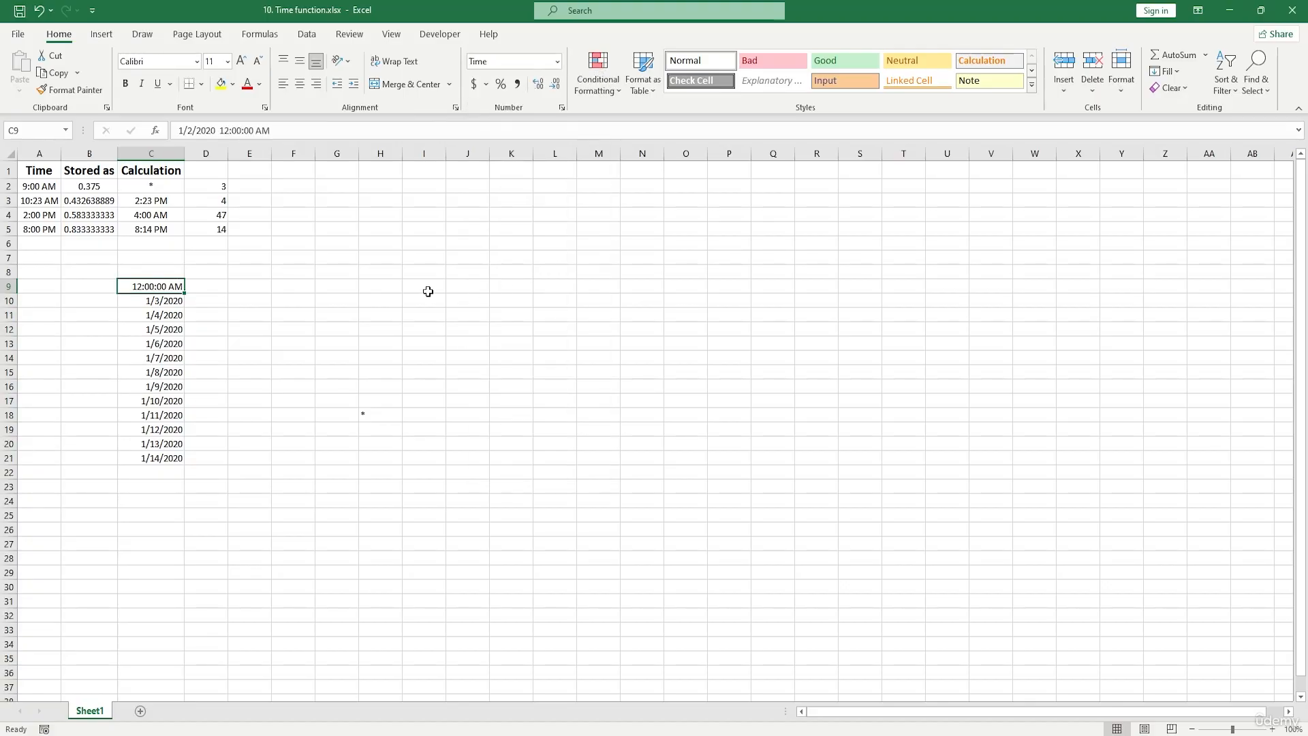
drag(186, 294, 183, 466)
- Widen column C to fit a full date and time, and inspect the value stored in cell C9
double_click(129, 287)
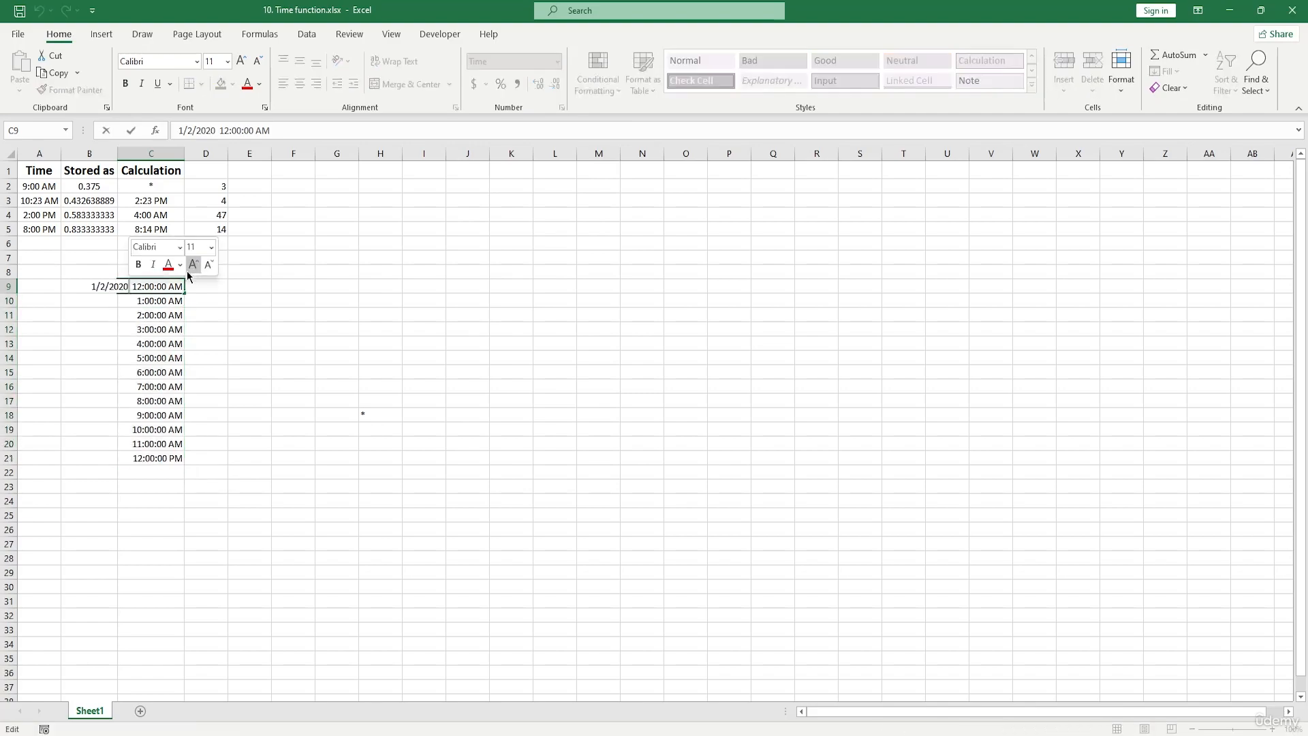
key(Return)
key(Return)
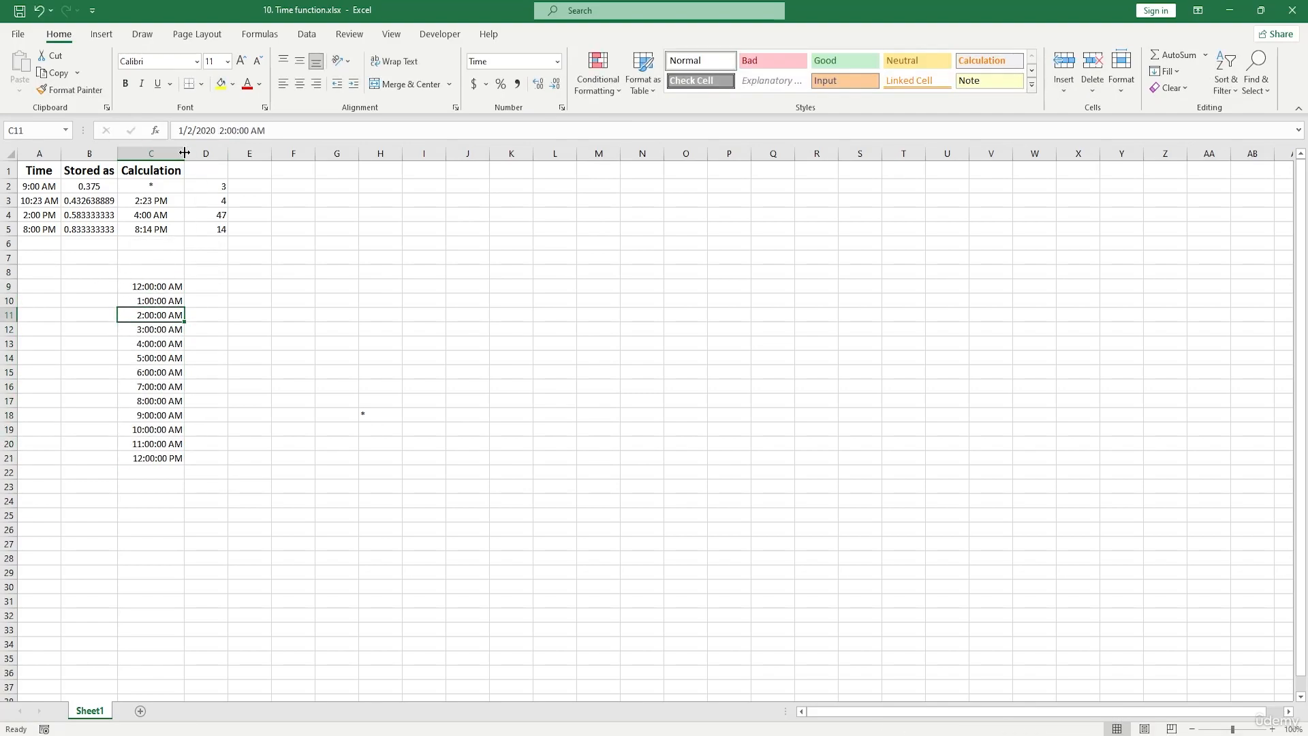
drag(184, 152, 280, 154)
click(232, 284)
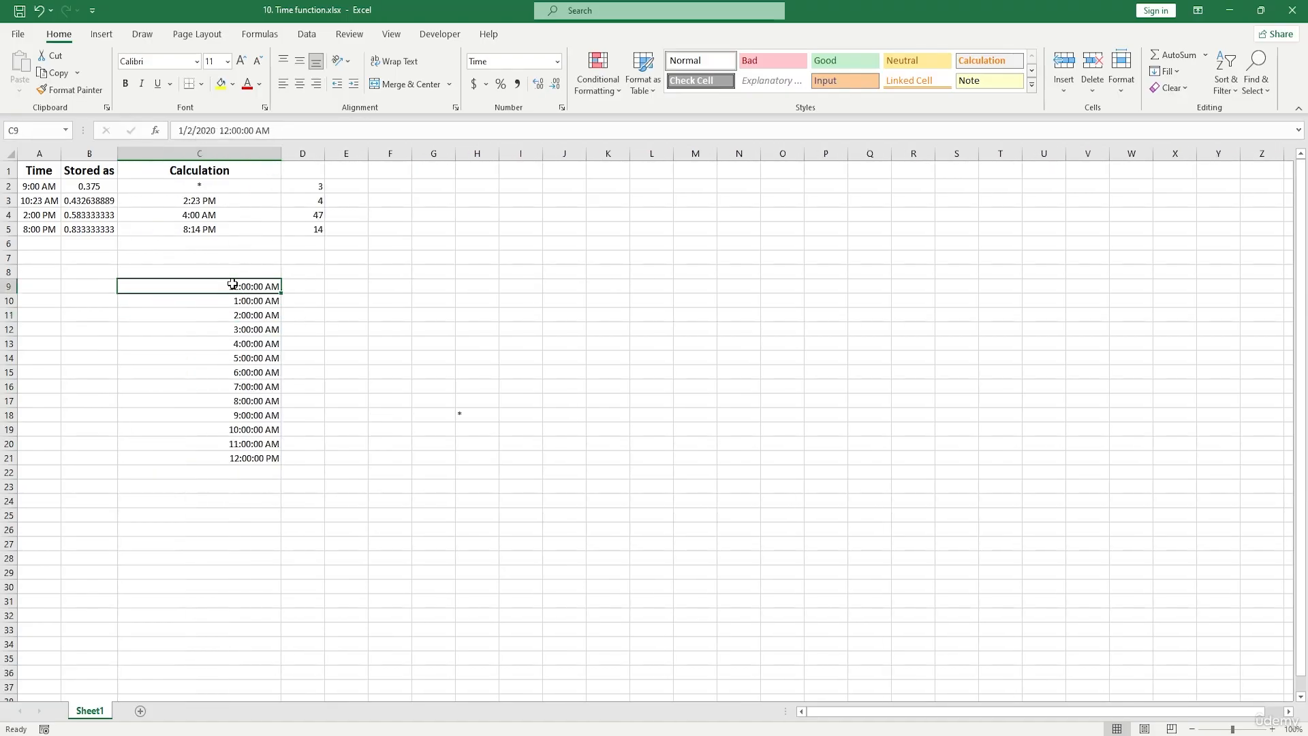
double_click(249, 284)
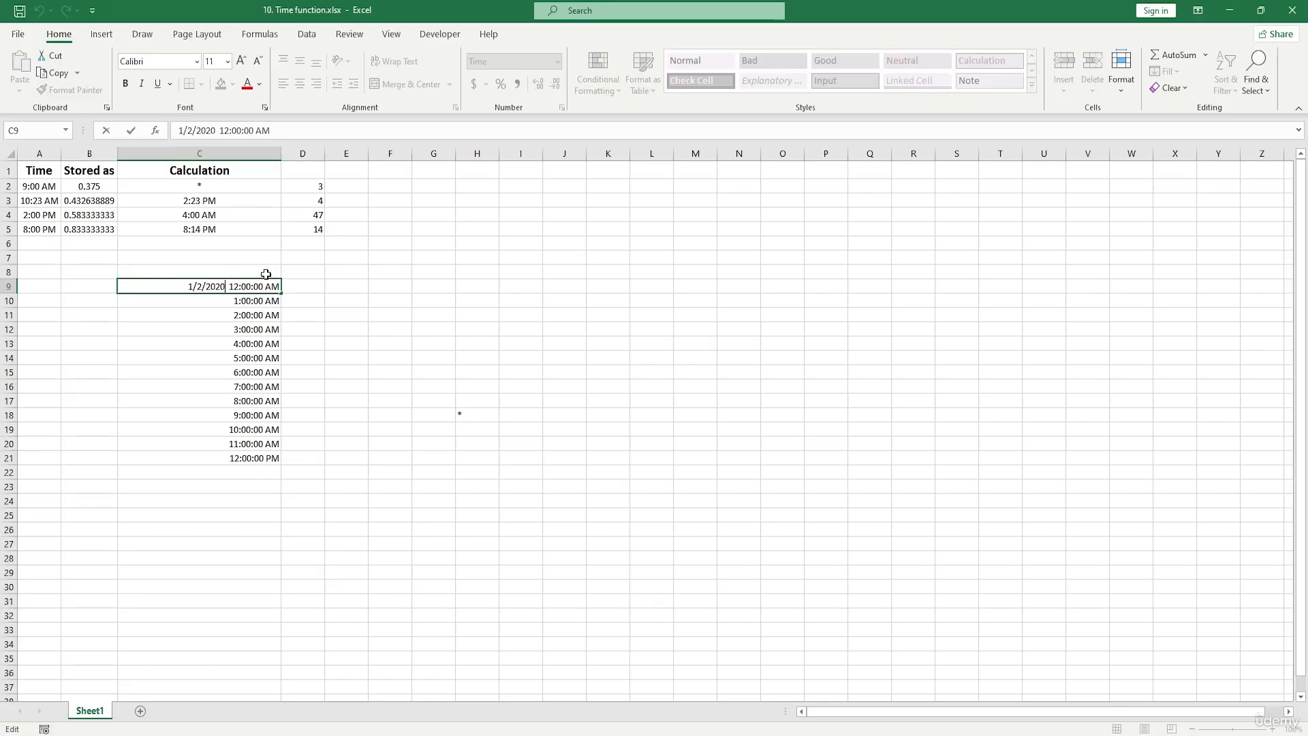
key(Return)
click(234, 287)
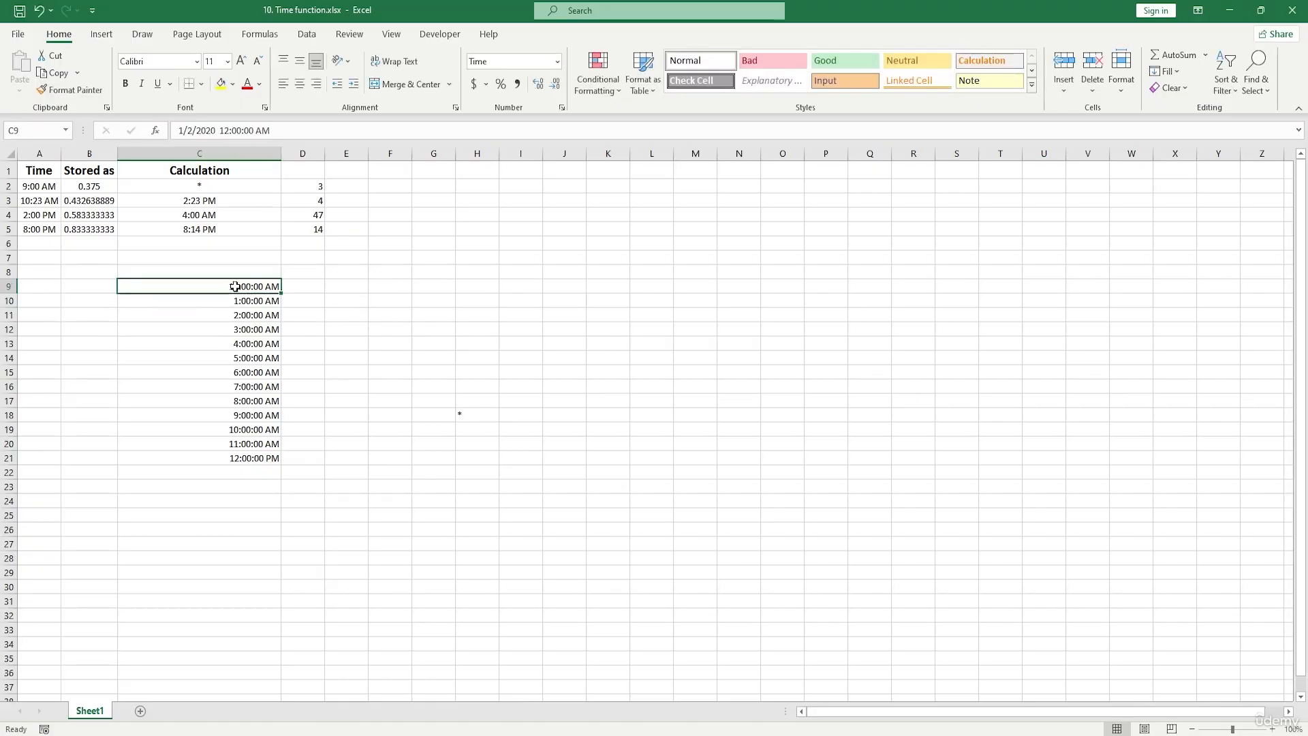
- Enter 2:00 pm in cell D9 and fill the hourly time series down to D21
click(303, 286)
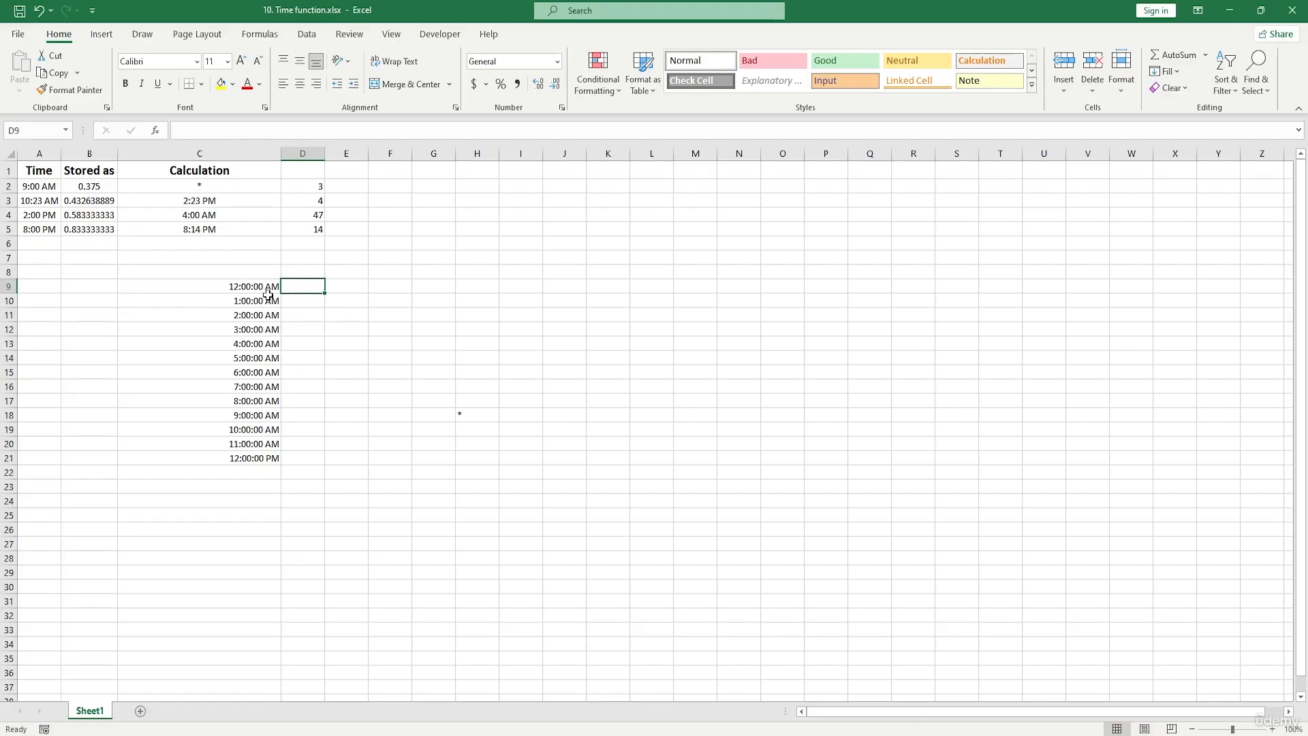
text(2)
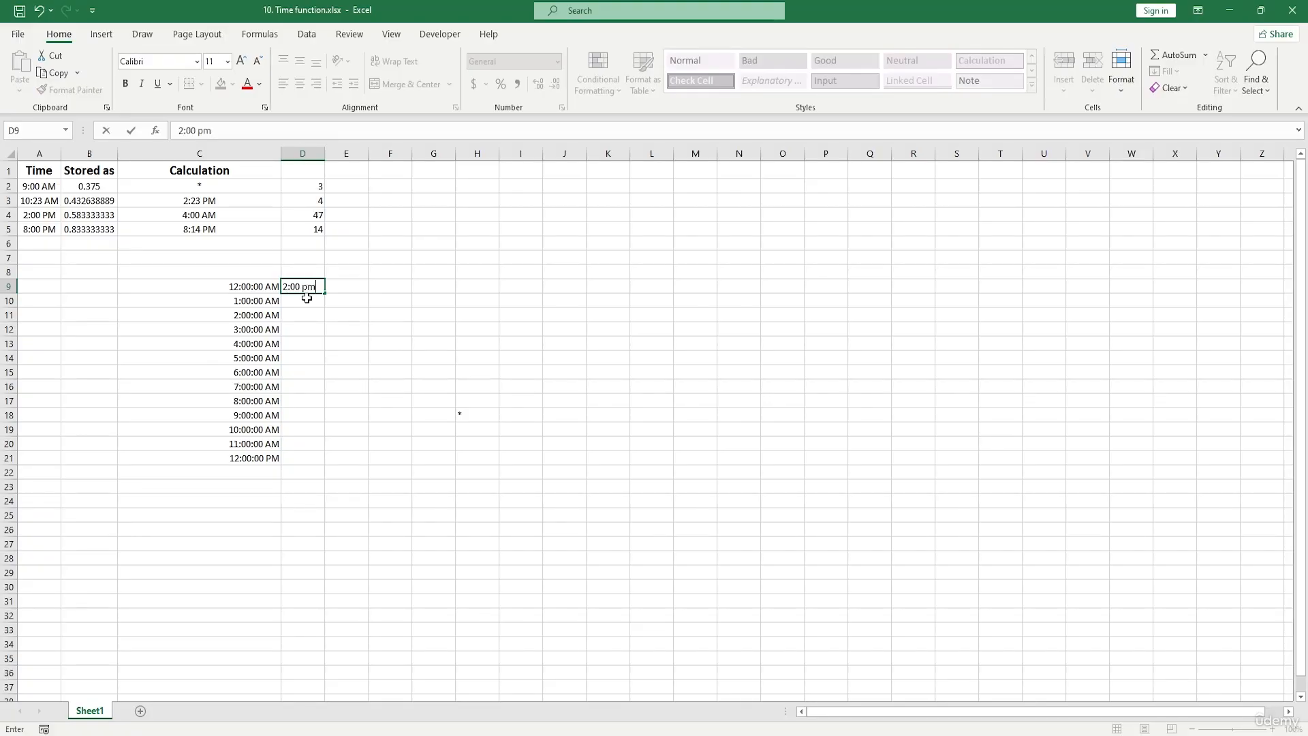
text(:00 pm)
key(ctrl+Return)
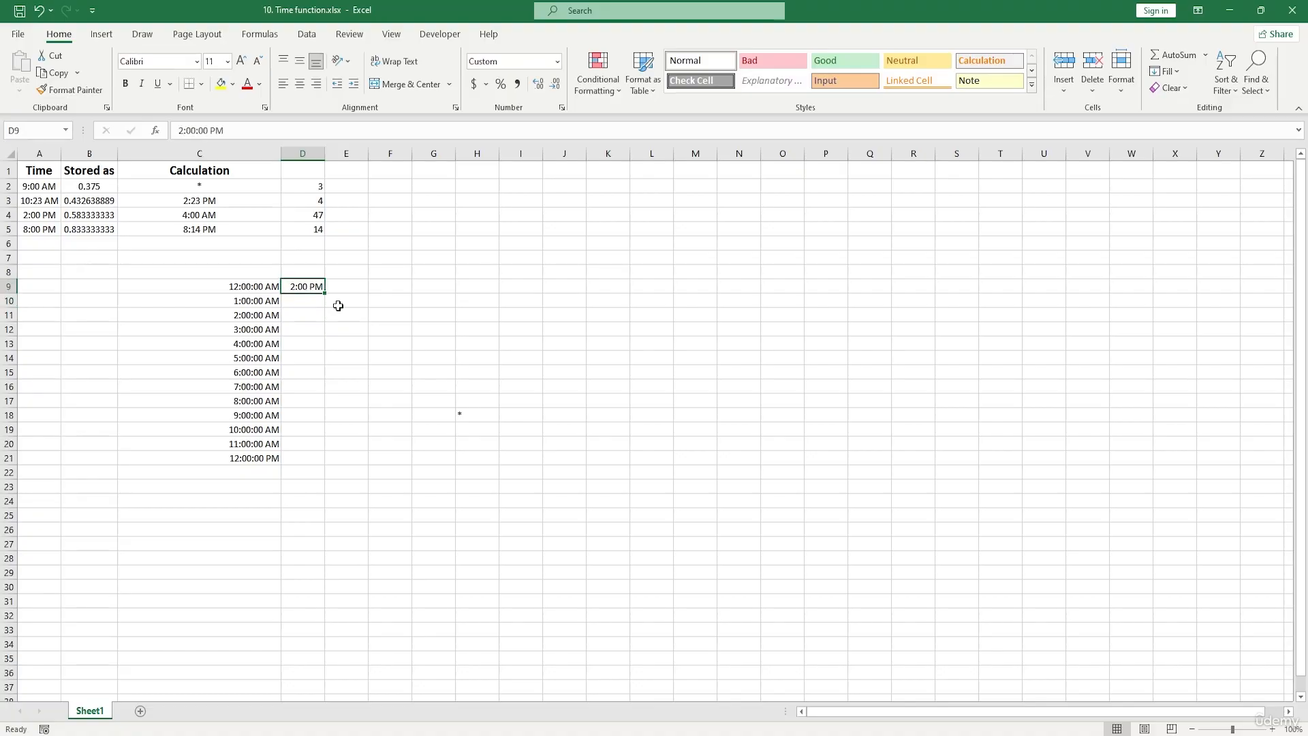
drag(328, 298, 326, 463)
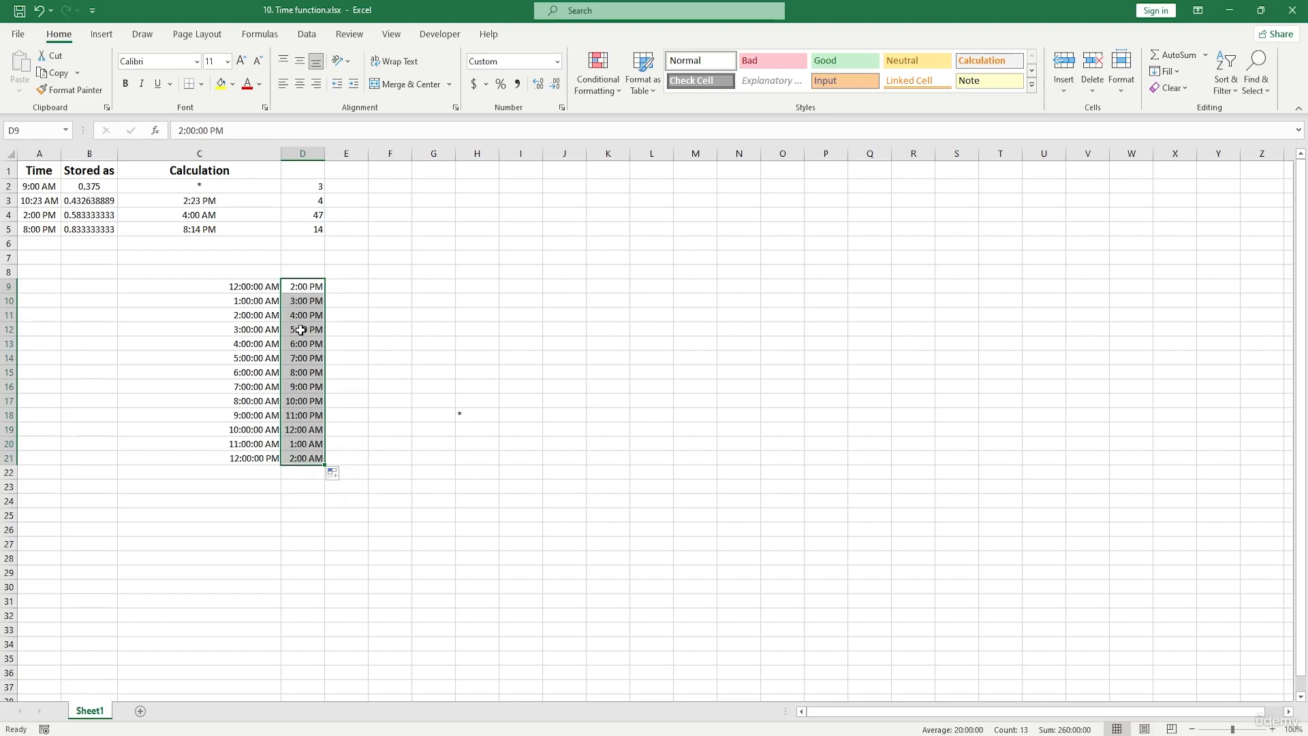
drag(301, 329, 305, 459)
- Add the times in C9 and D9 by entering =C9+D9 in cell E9
click(357, 290)
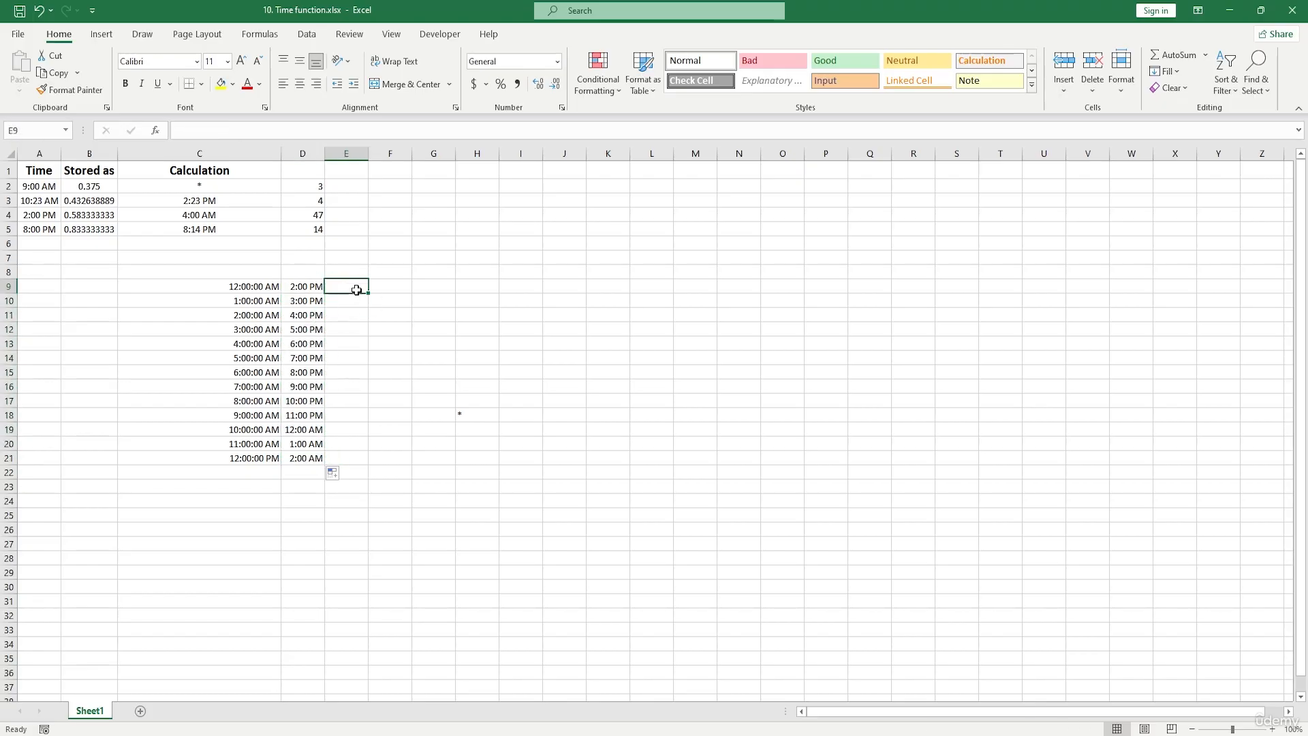
text(=)
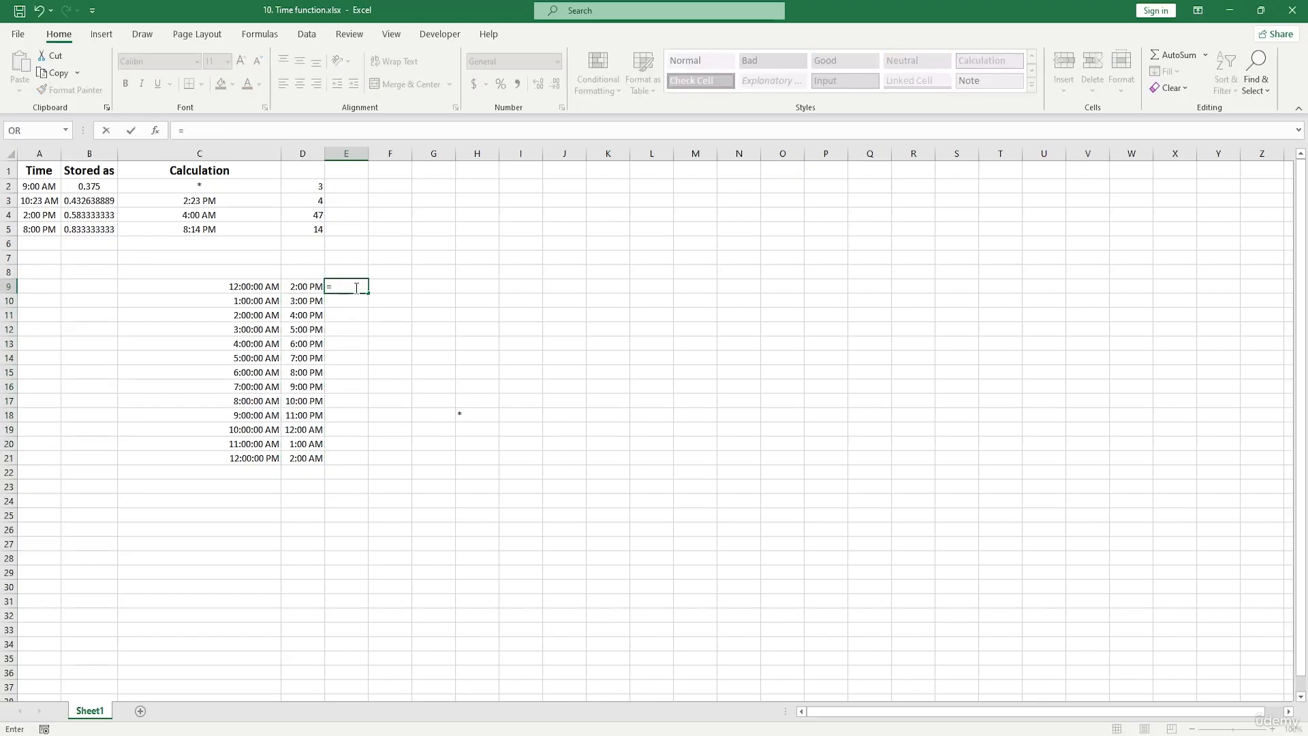
click(270, 293)
text(+)
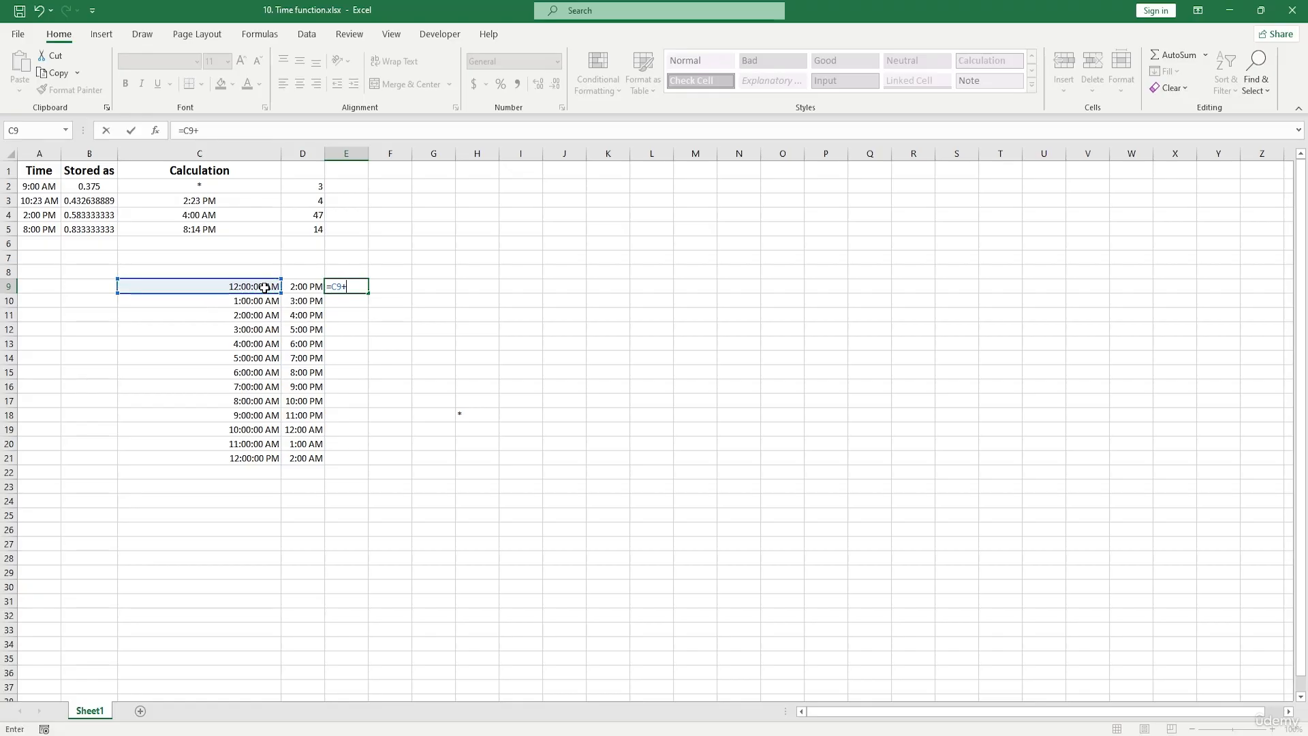
click(291, 288)
key(Return)
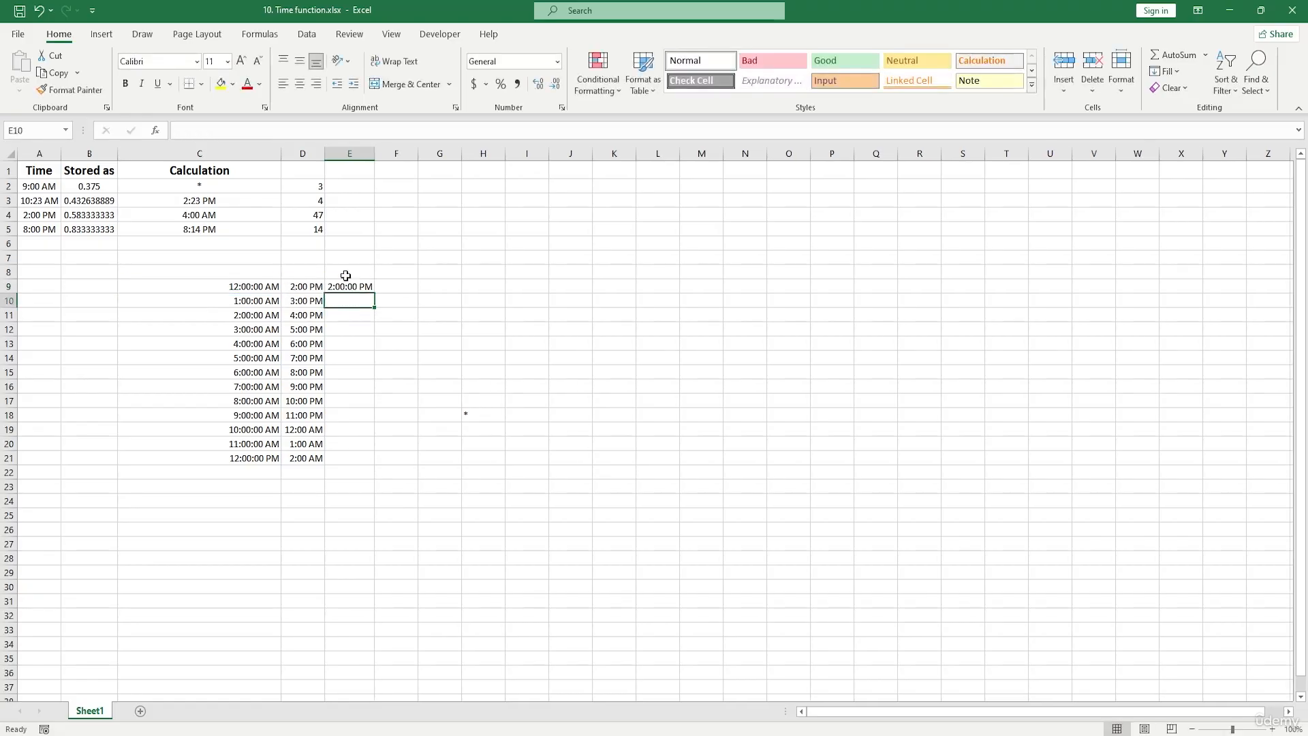
- Fill the sum formula in E9 down to E21 and widen column E to fit the full times
click(365, 289)
drag(377, 291, 386, 474)
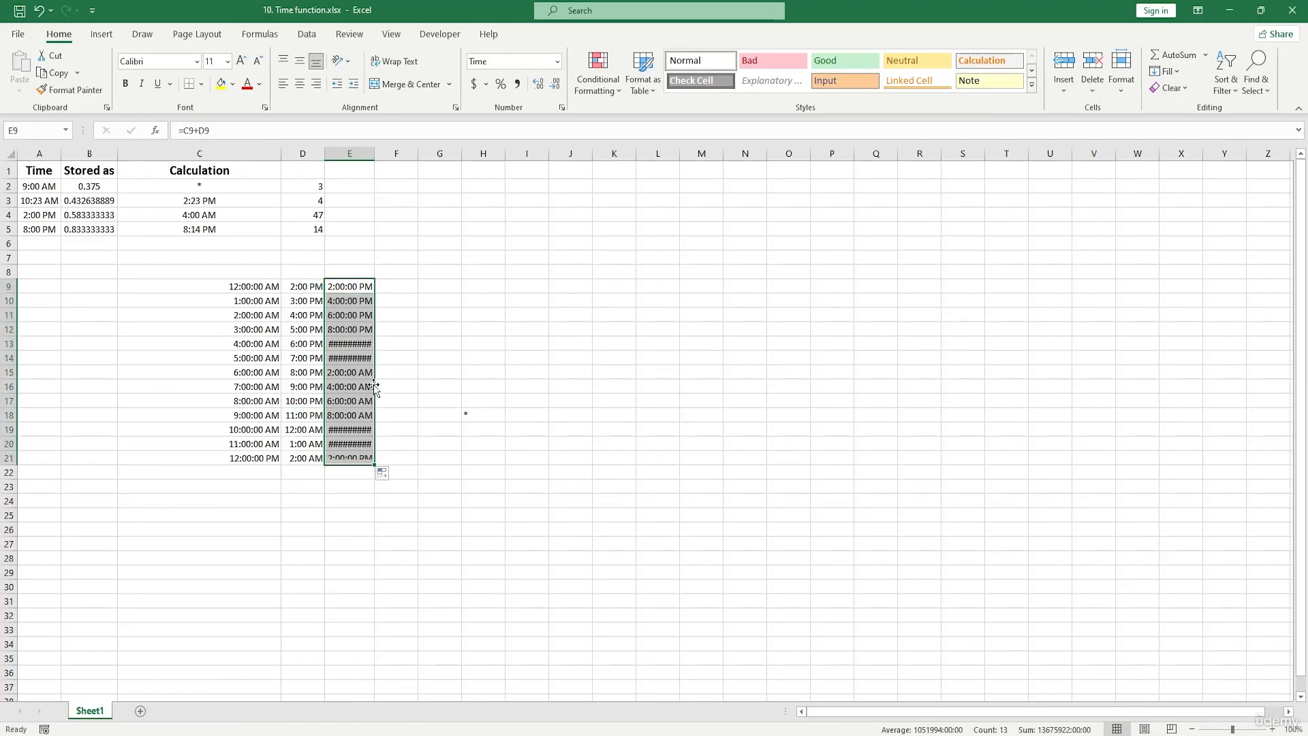
drag(374, 155, 408, 156)
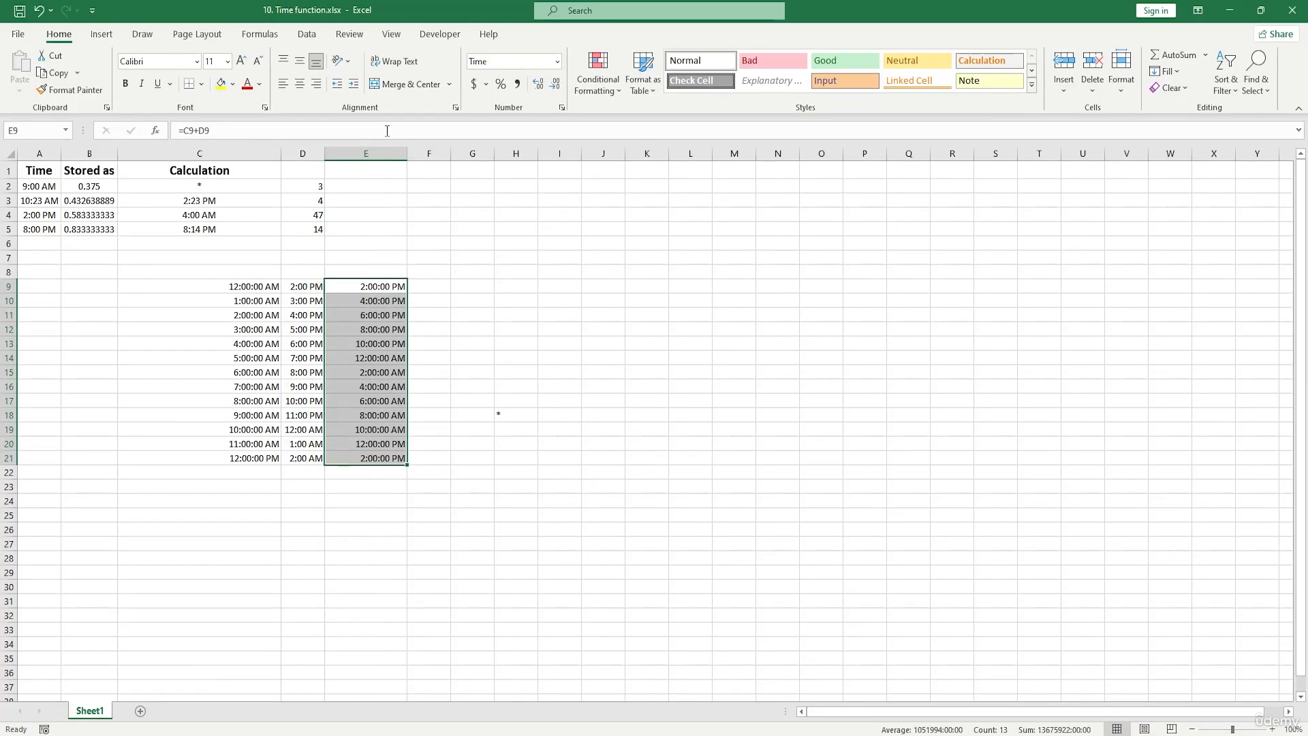
click(378, 485)
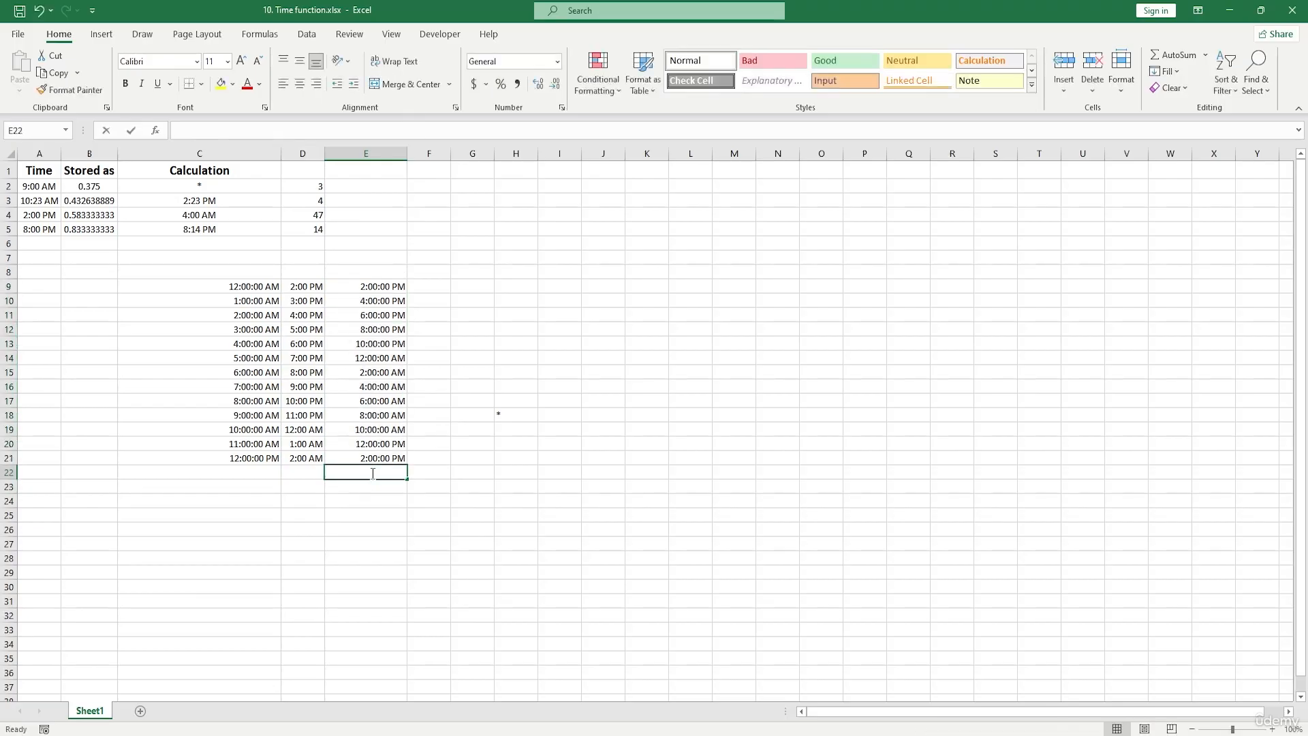
double_click(373, 474)
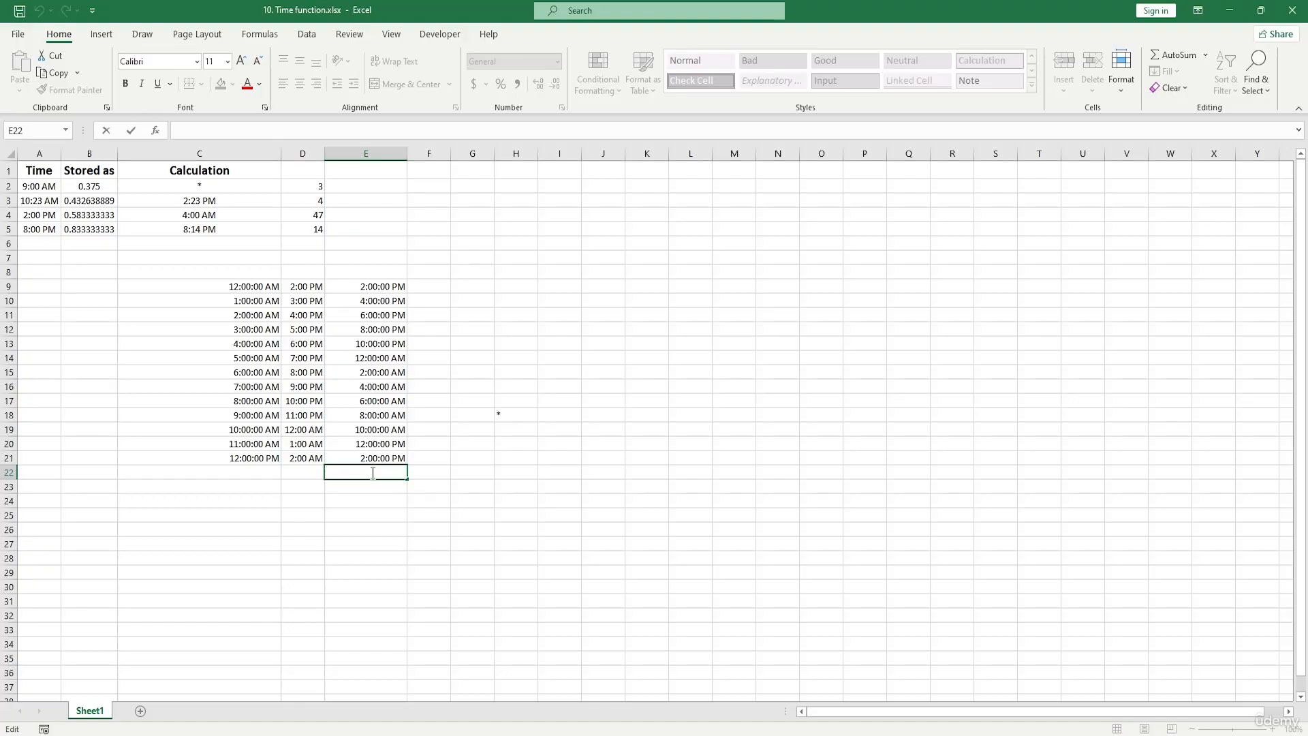
- Open the custom number formats for cell E9 and look through the available format codes
click(379, 287)
click(558, 61)
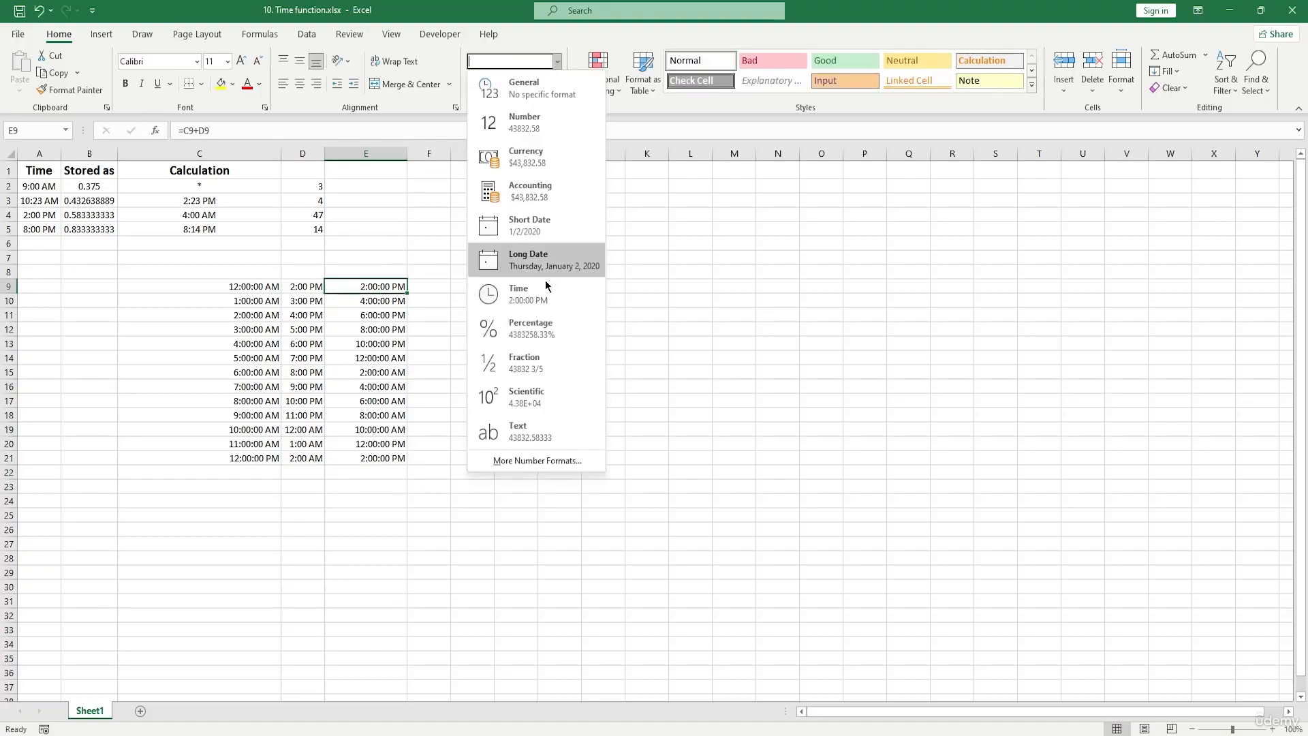
click(537, 460)
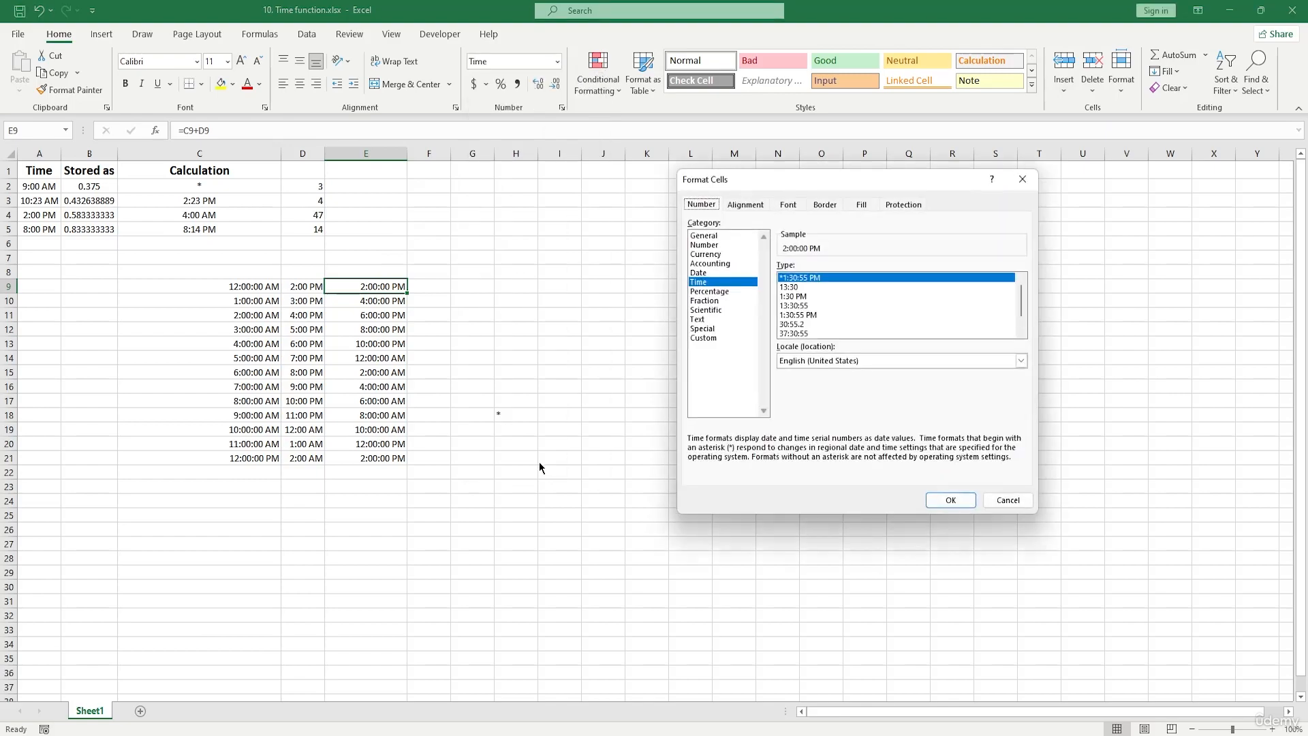
click(714, 337)
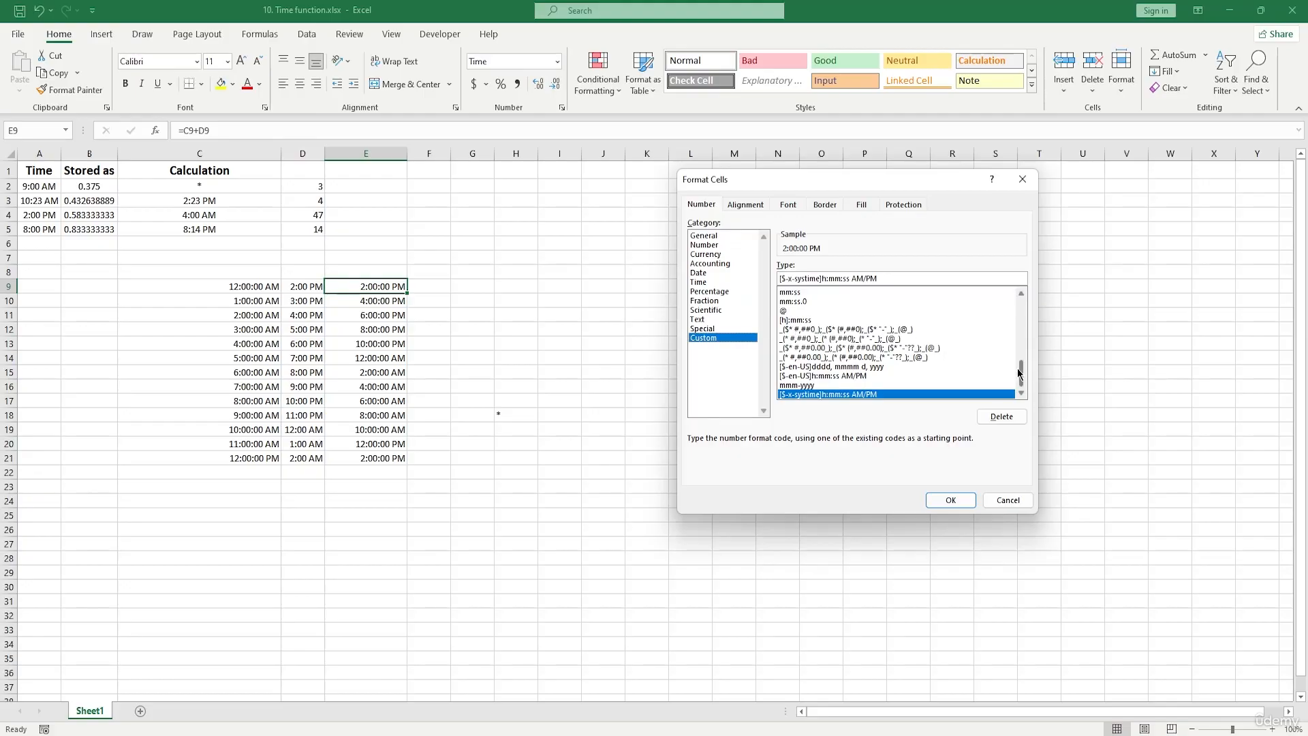
scroll(1022, 367, up, 3)
mouse_move(1022, 366)
mouse_down()
mouse_move(1026, 325)
mouse_move(1037, 377)
mouse_up()
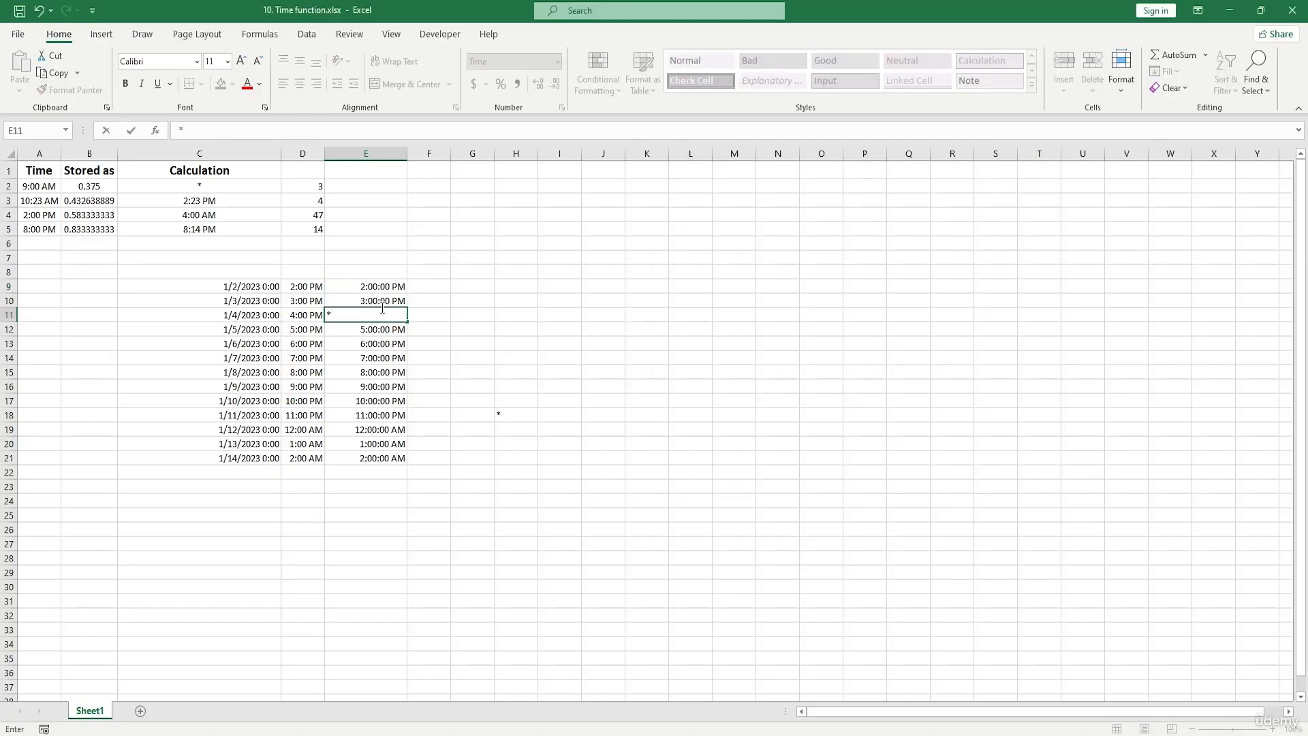
- Clear the stray asterisk from cell E11 and undo back to its =C11+D11 formula
drag(441, 360, 452, 359)
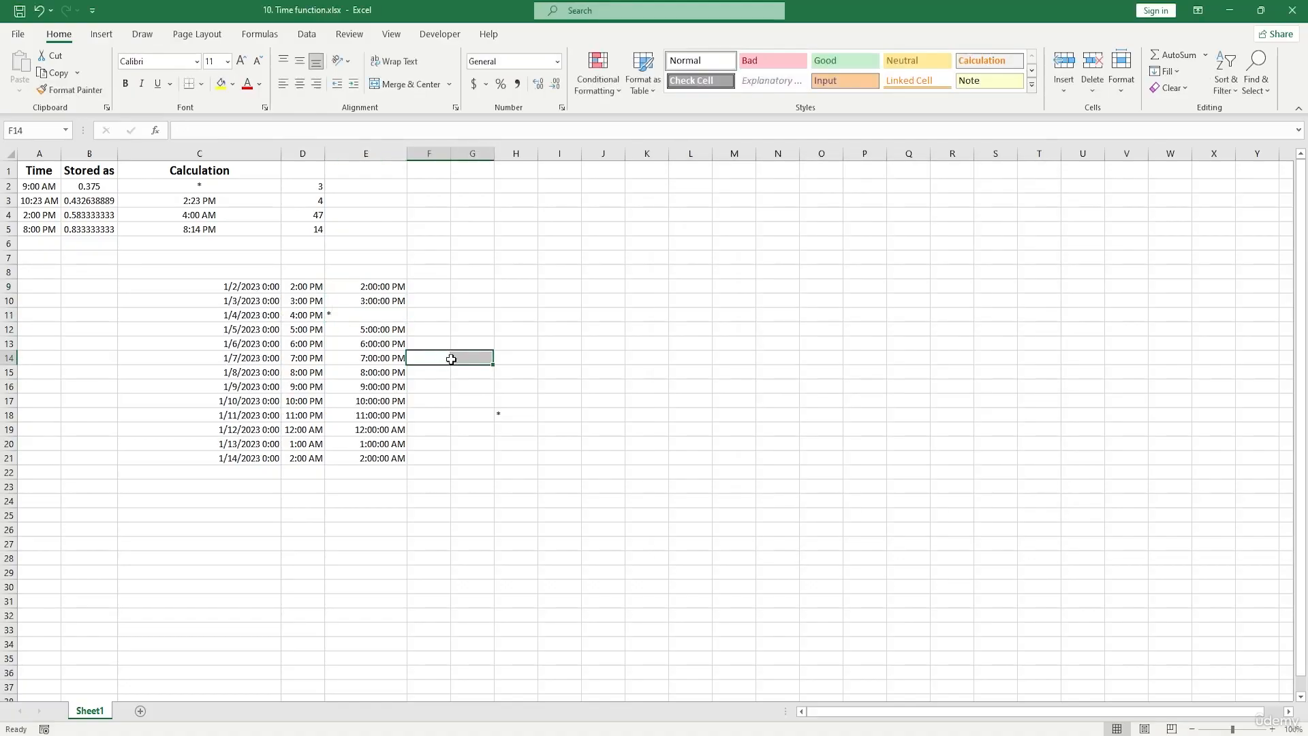
double_click(368, 313)
key(BackSpace)
click(647, 372)
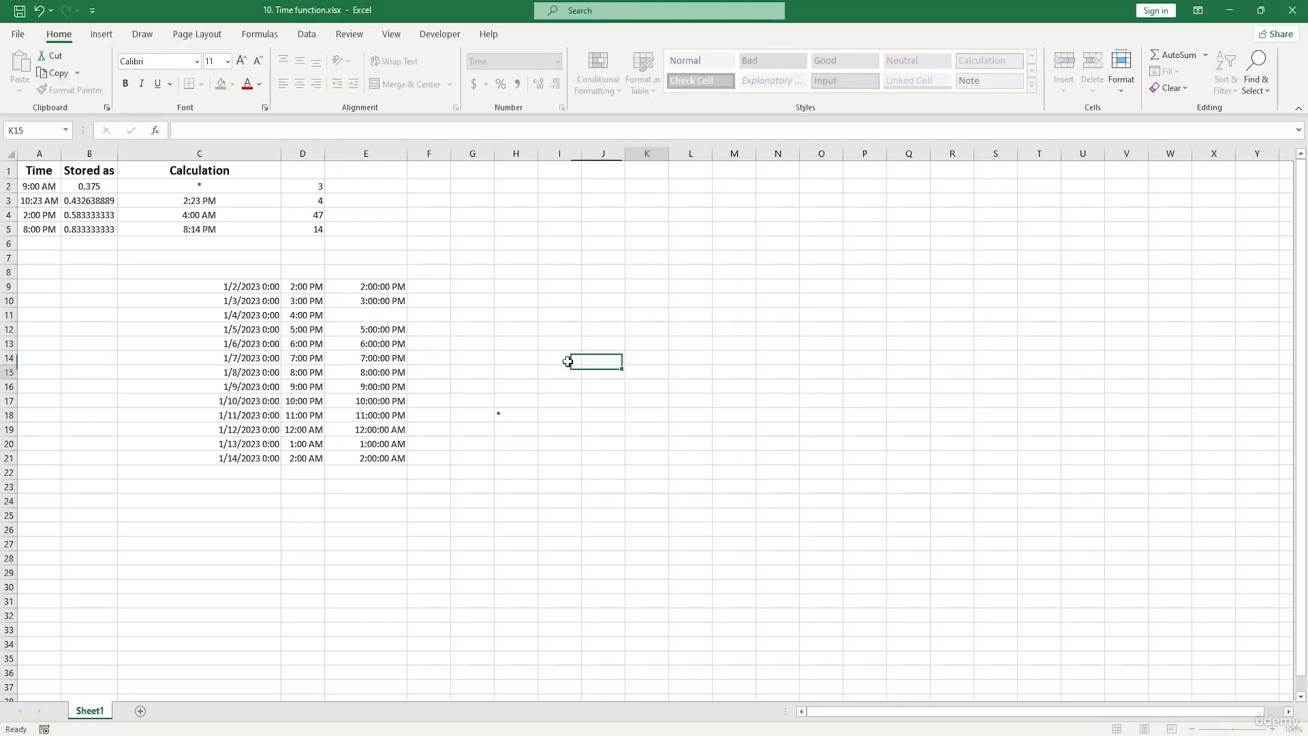
click(381, 315)
key(ctrl+z)
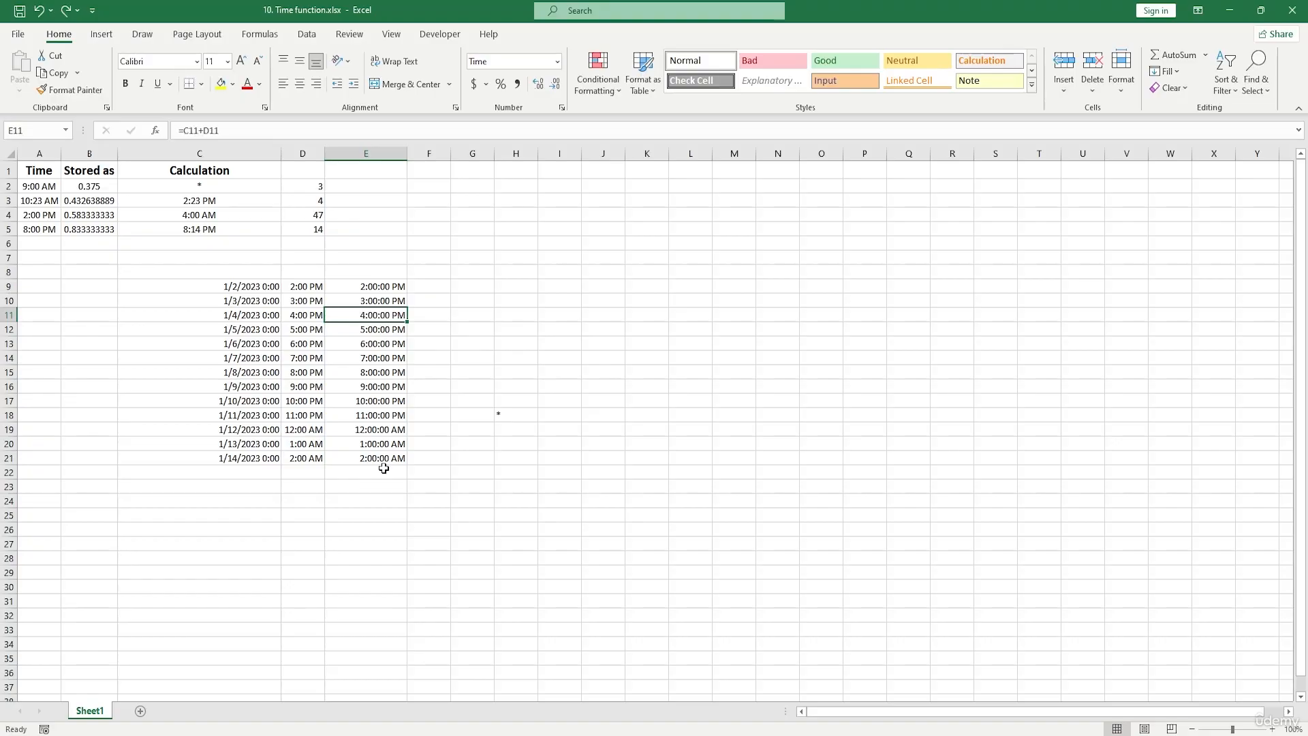
- Total the combined times in cell E22 with =SUM(E9:E21)
click(383, 476)
text(=)
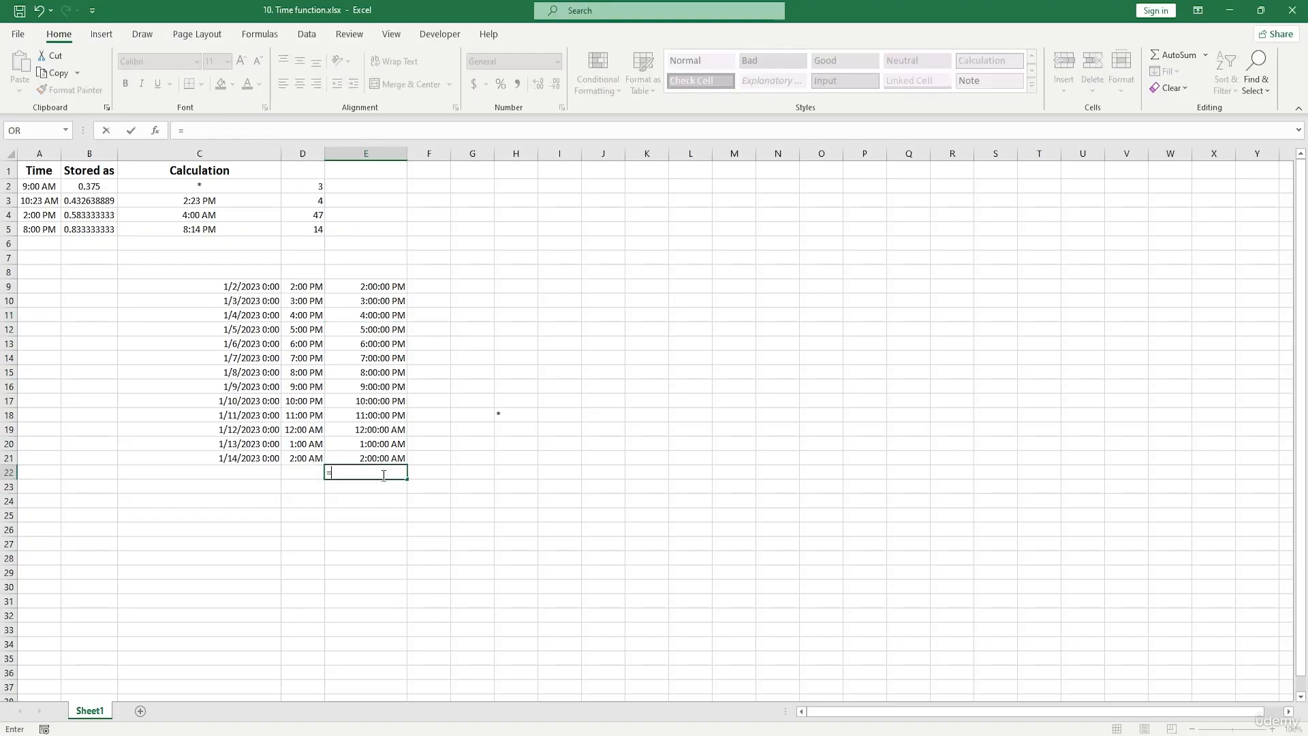
text(sum)
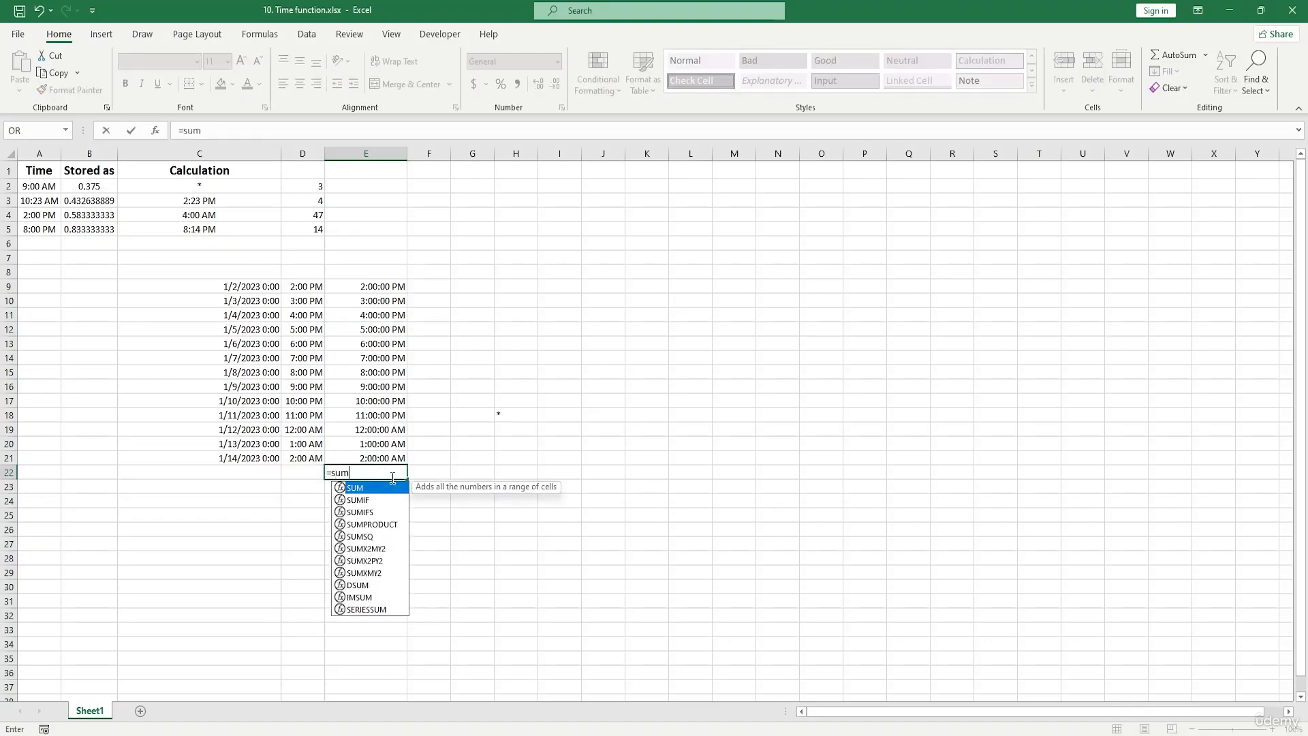
key(Tab)
drag(382, 286, 383, 457)
key(Return)
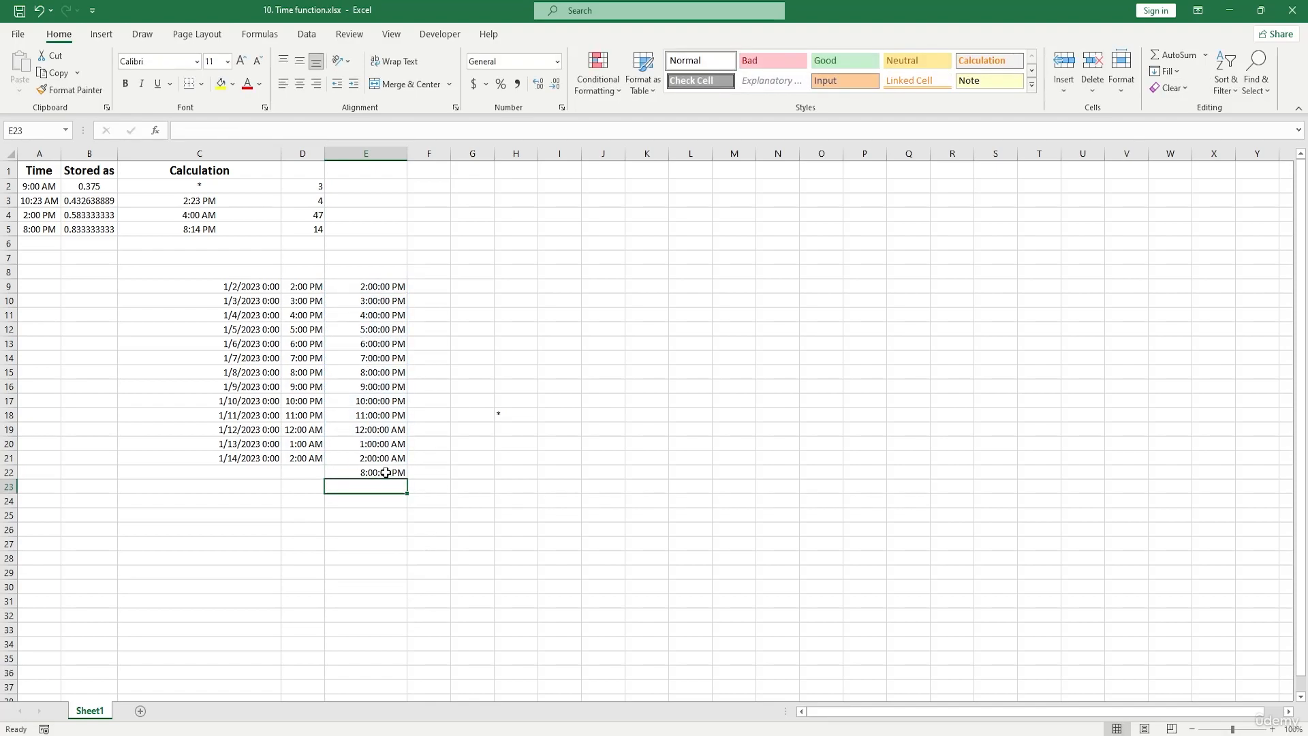
- Apply the custom number format [hh]:mm to the total in E22, adapting it from the h:mm code
click(383, 474)
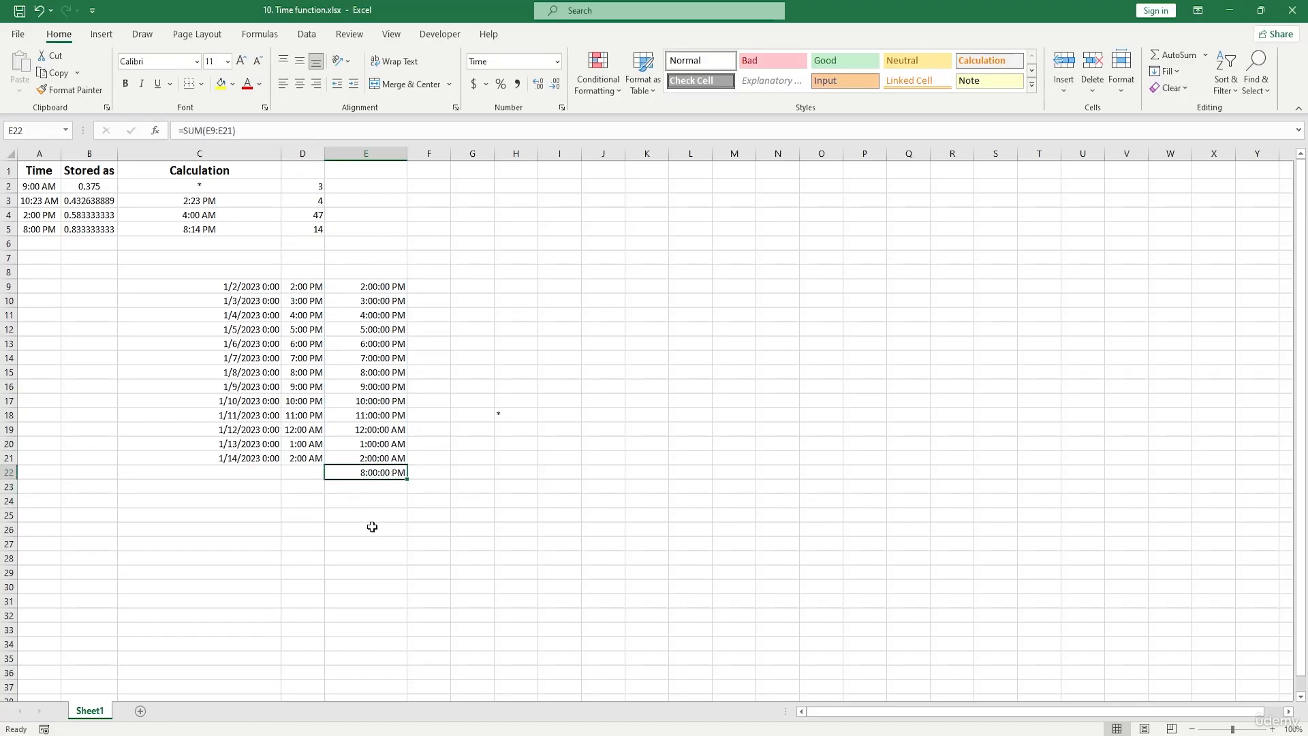
click(558, 61)
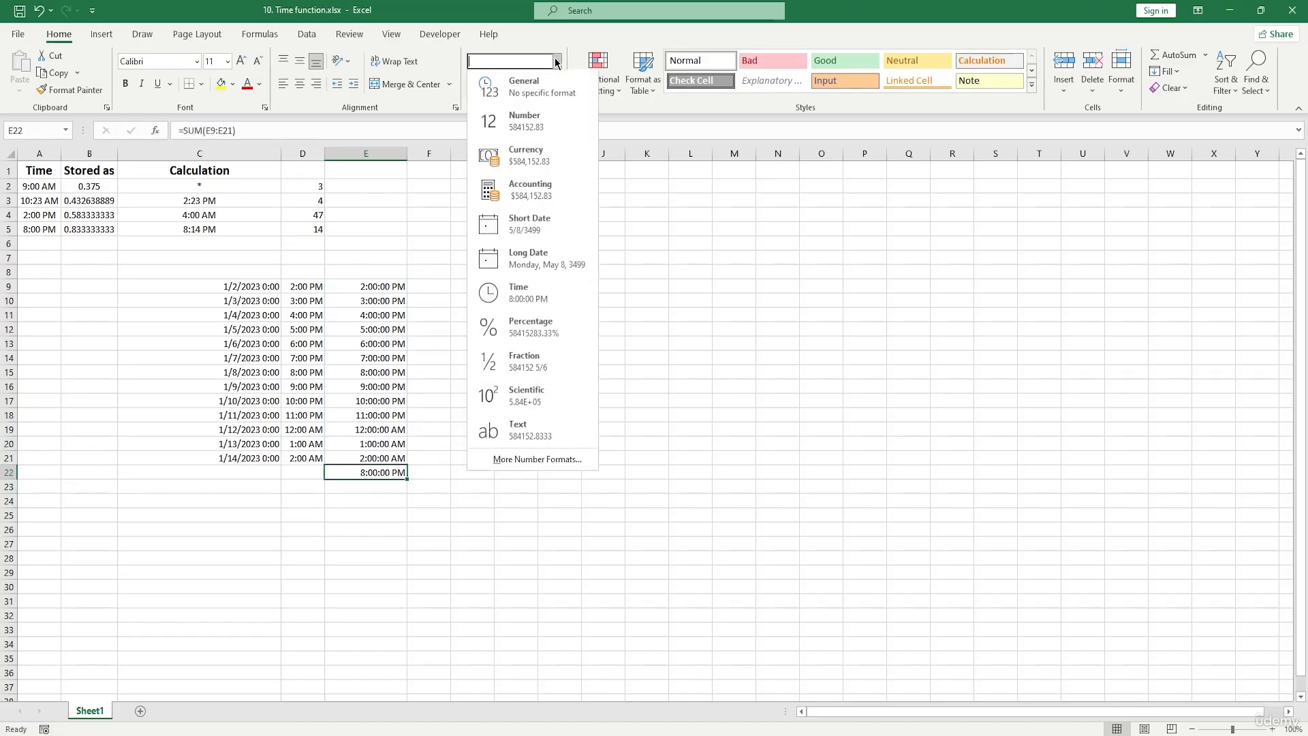
click(533, 461)
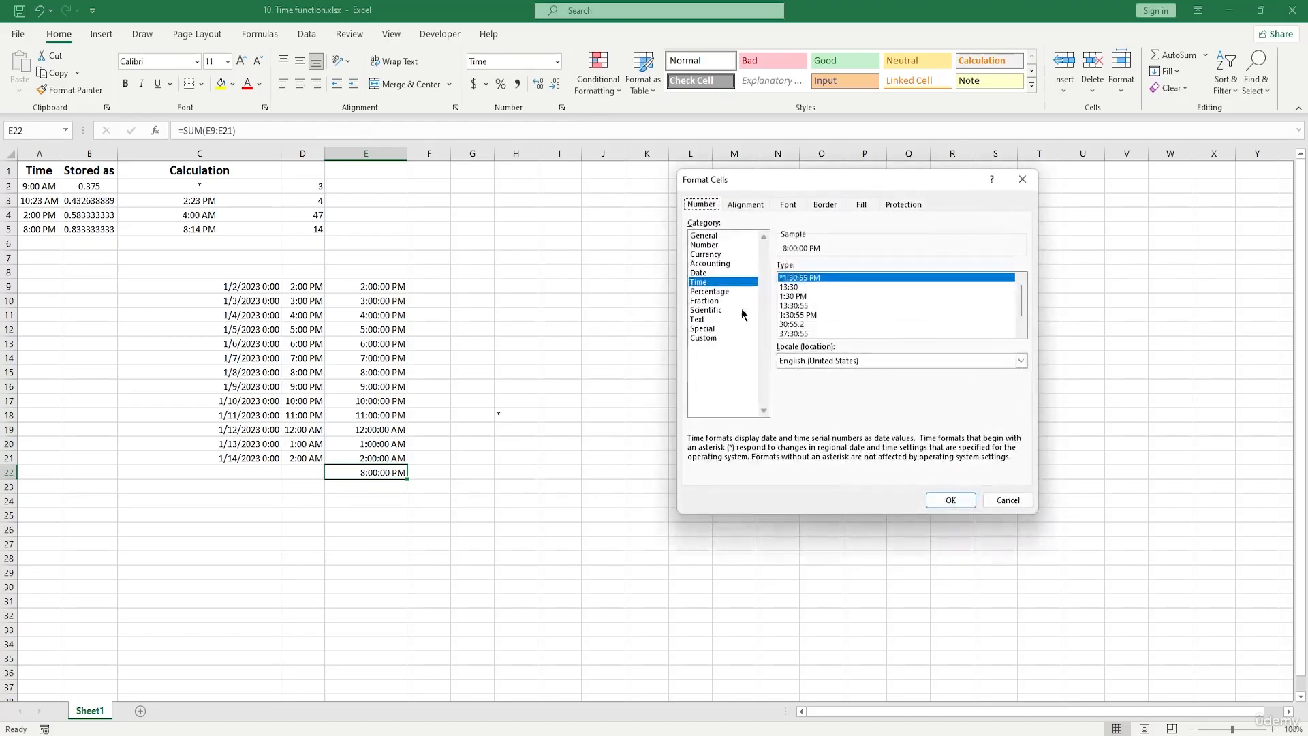
click(704, 336)
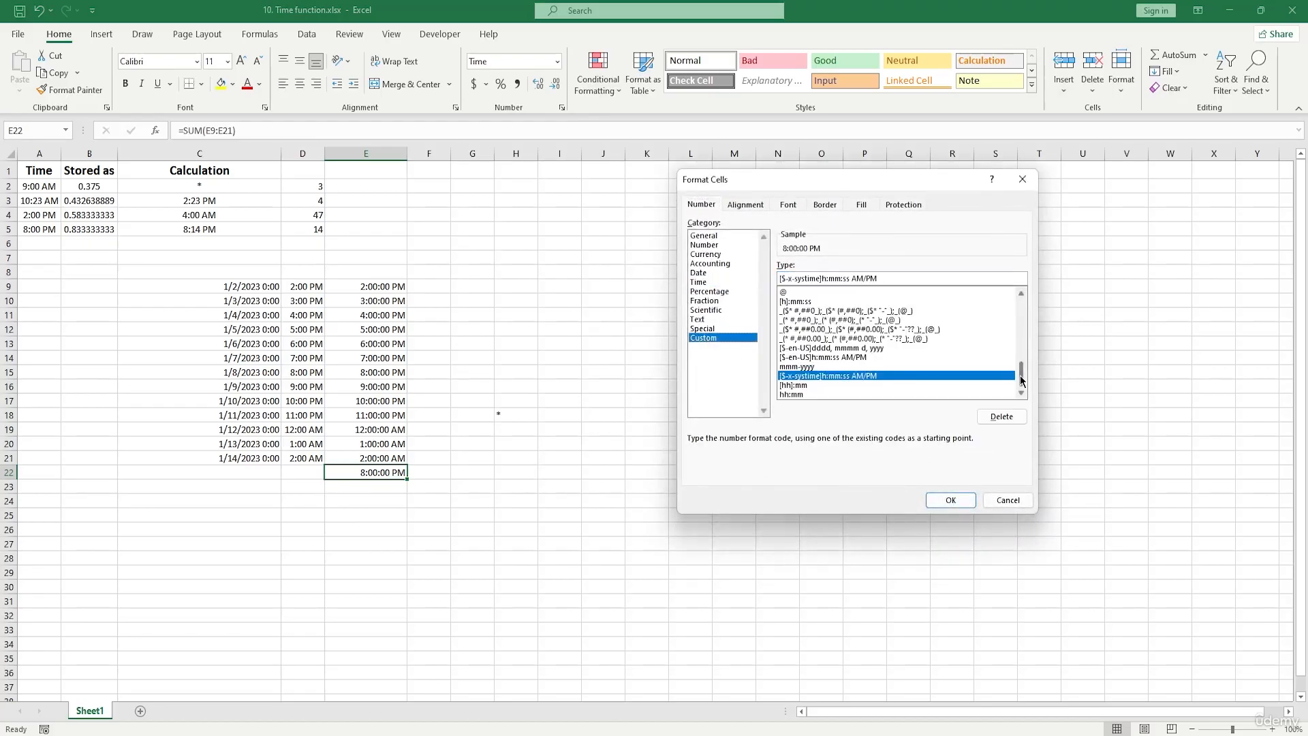
drag(1022, 380, 1023, 358)
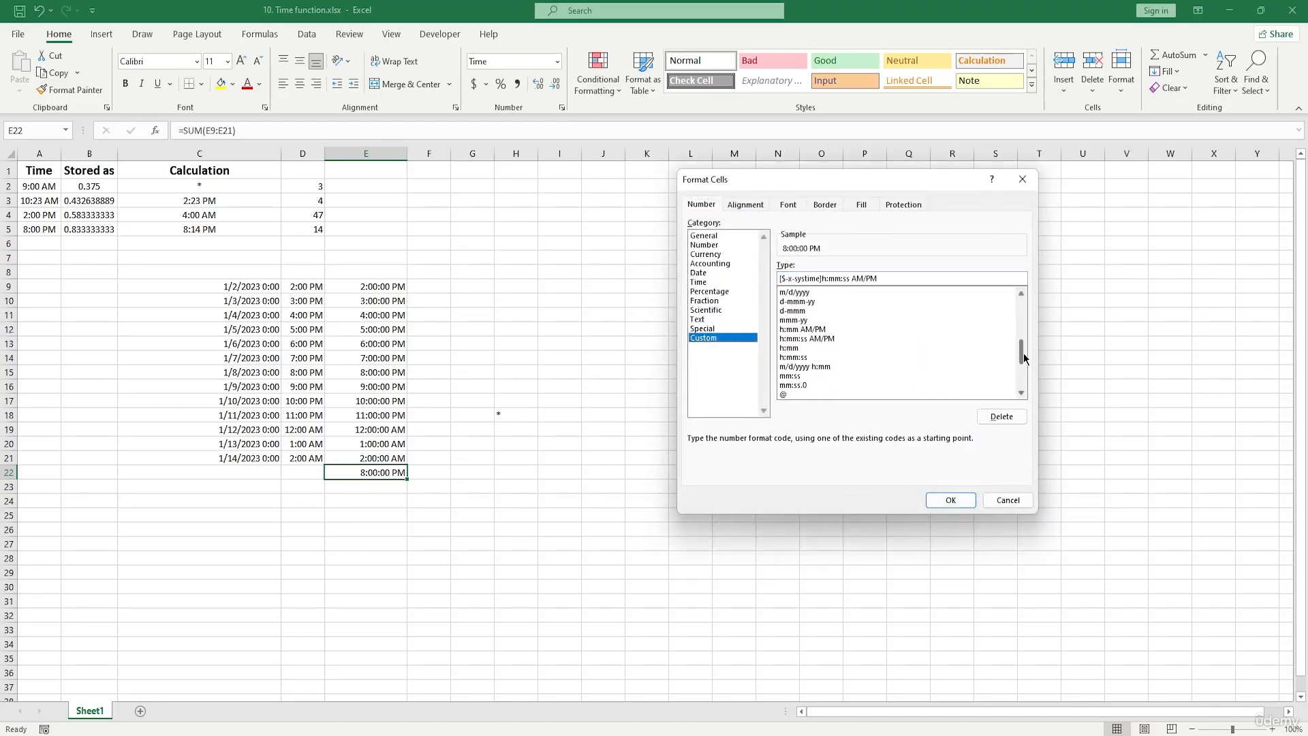
click(806, 349)
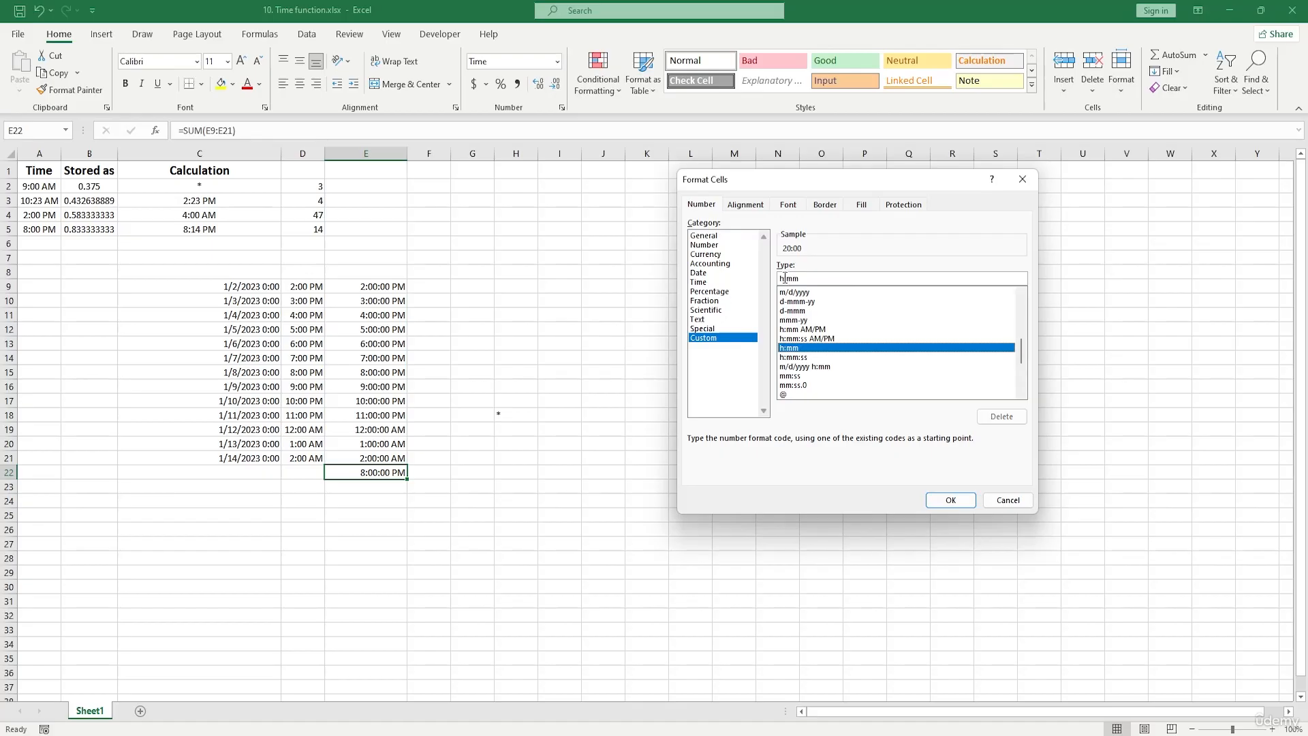
text(])
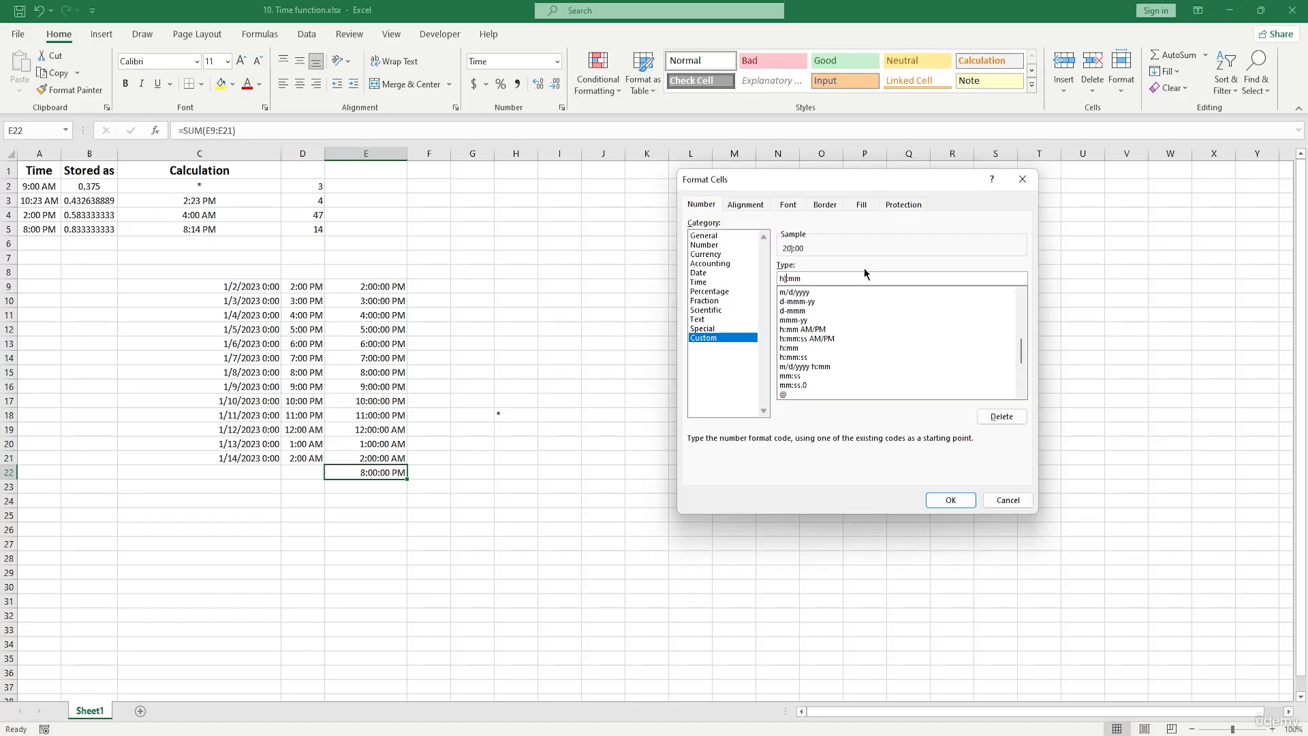
text([h)
click(950, 499)
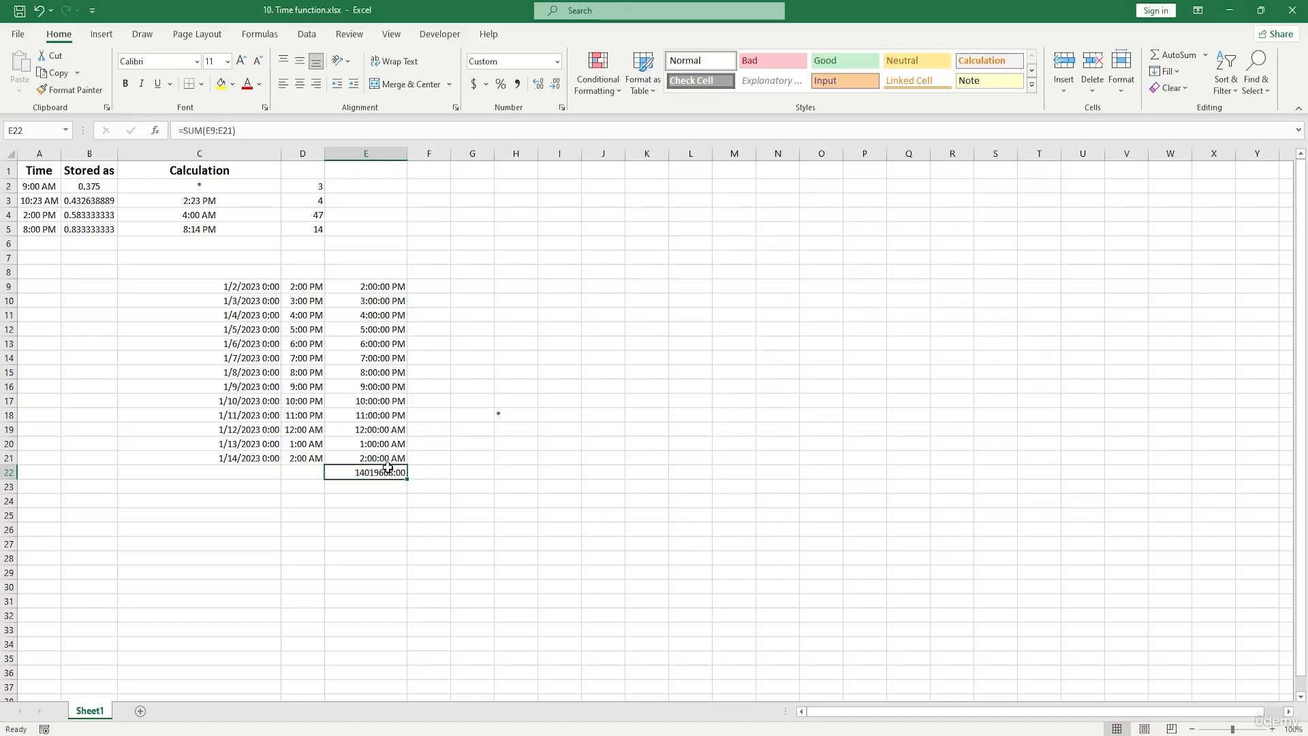
- Show E9:E21 in Number format to check the stored values, and undo the format change
drag(368, 288, 376, 457)
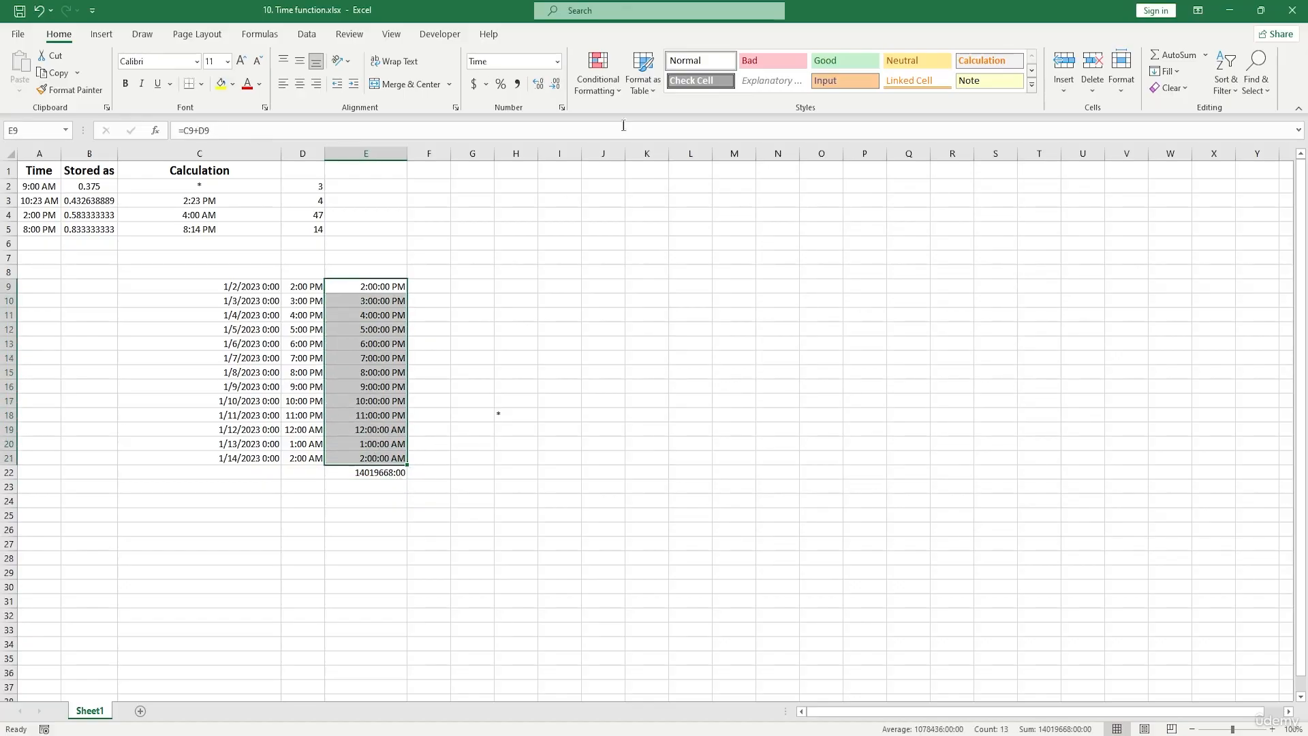
click(556, 61)
click(534, 121)
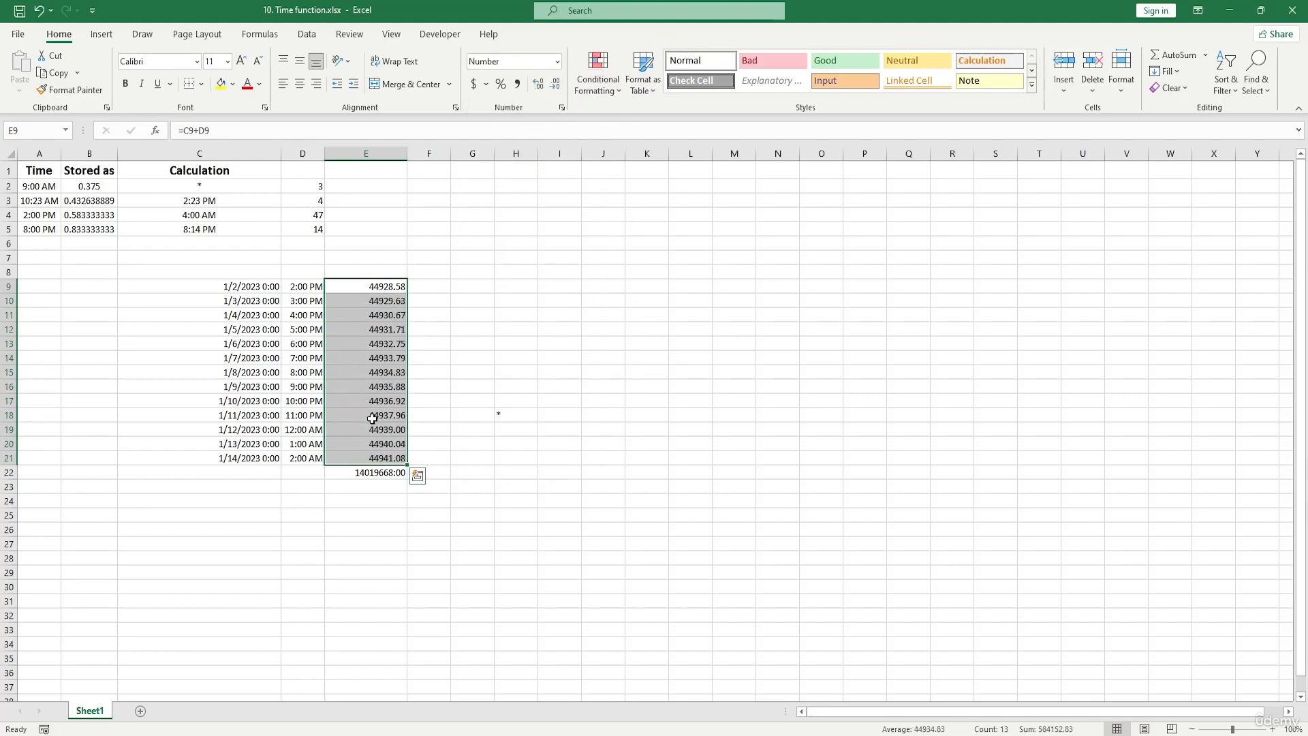
key(ctrl+z)
- Format the total in E22 as Short Date and select E9:E10
click(379, 477)
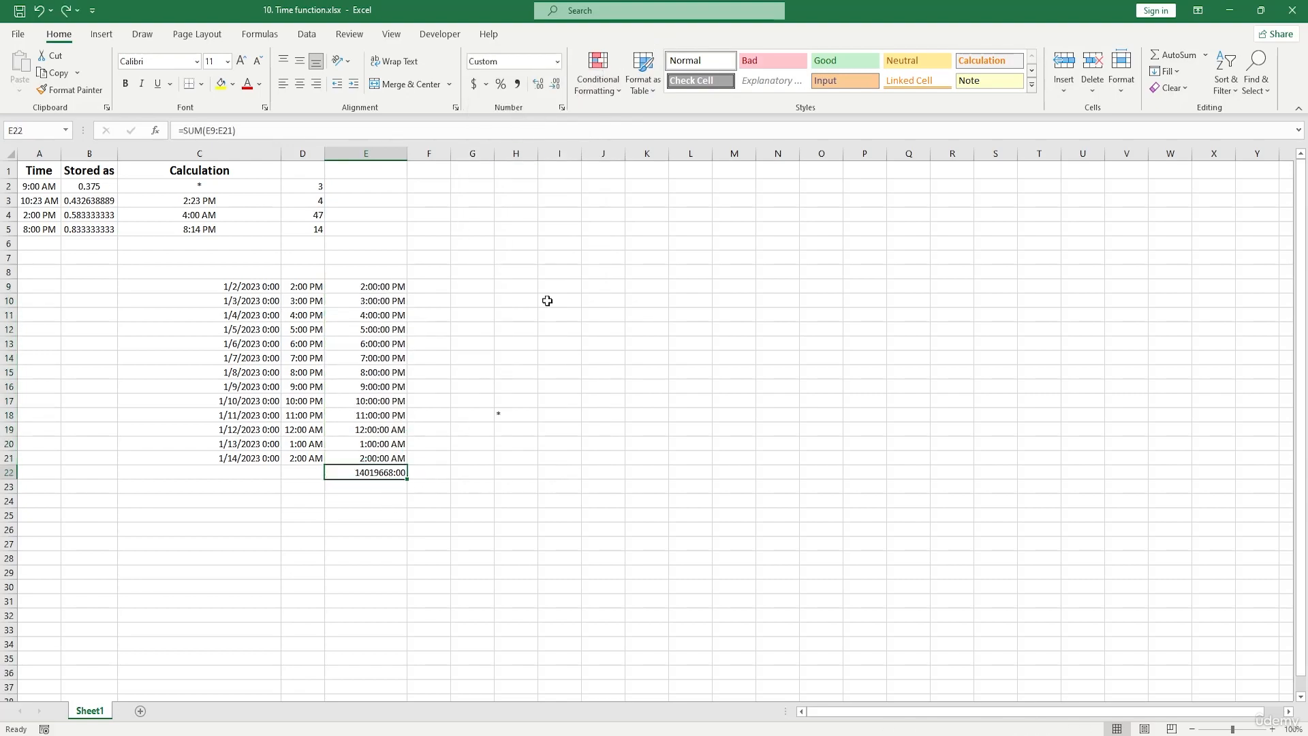
click(557, 61)
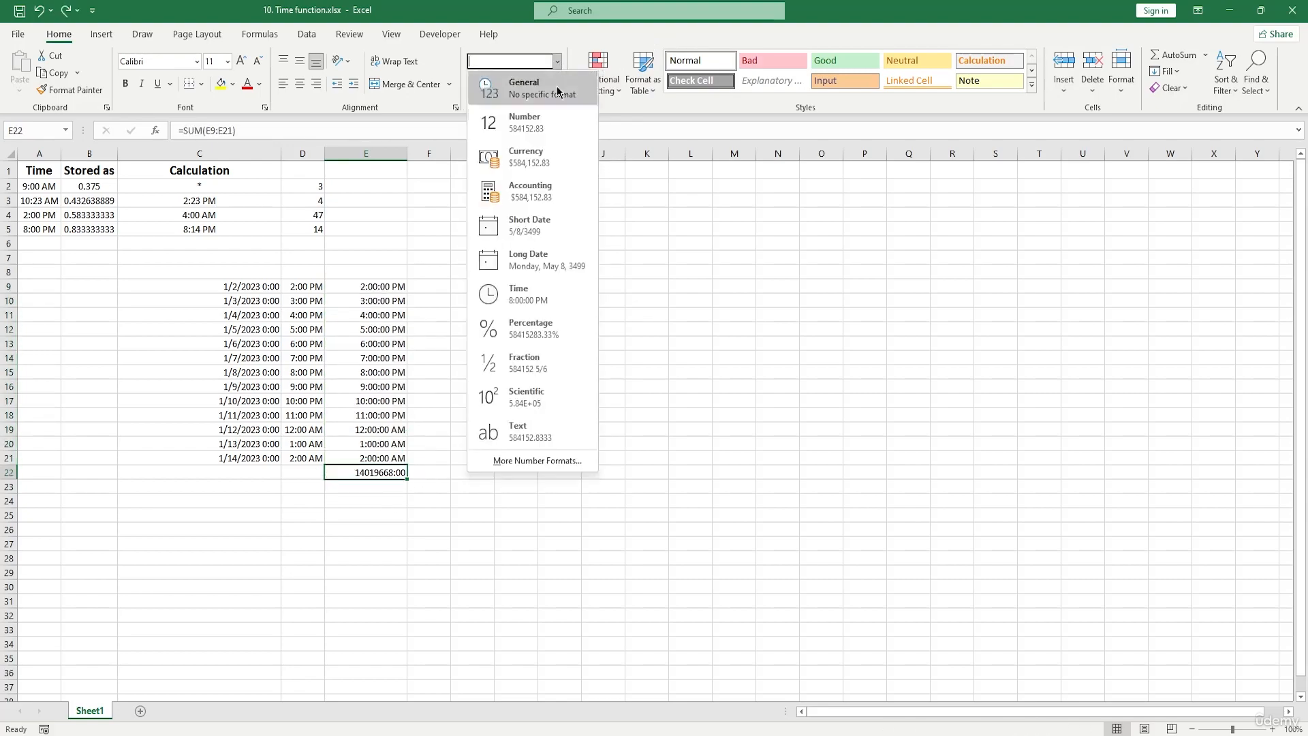
click(552, 239)
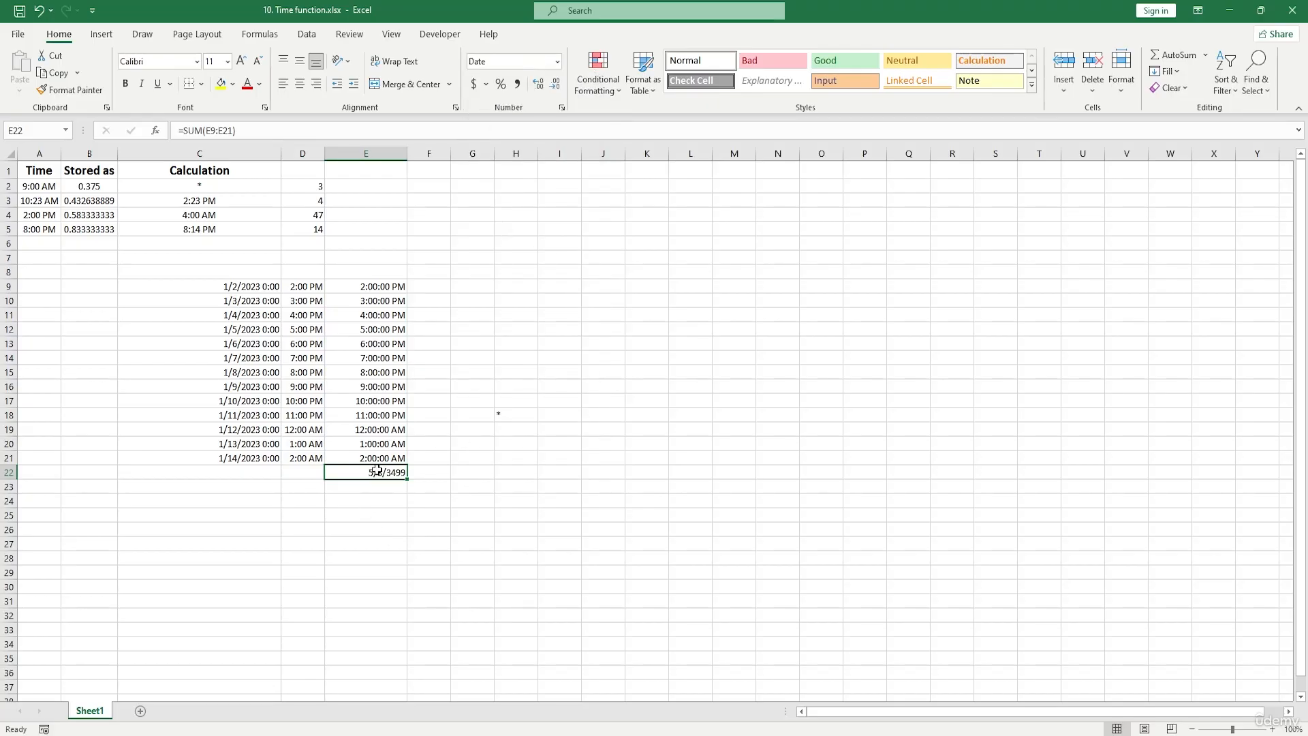
mouse_move(374, 289)
mouse_down()
mouse_move(379, 475)
mouse_move(393, 297)
mouse_up()
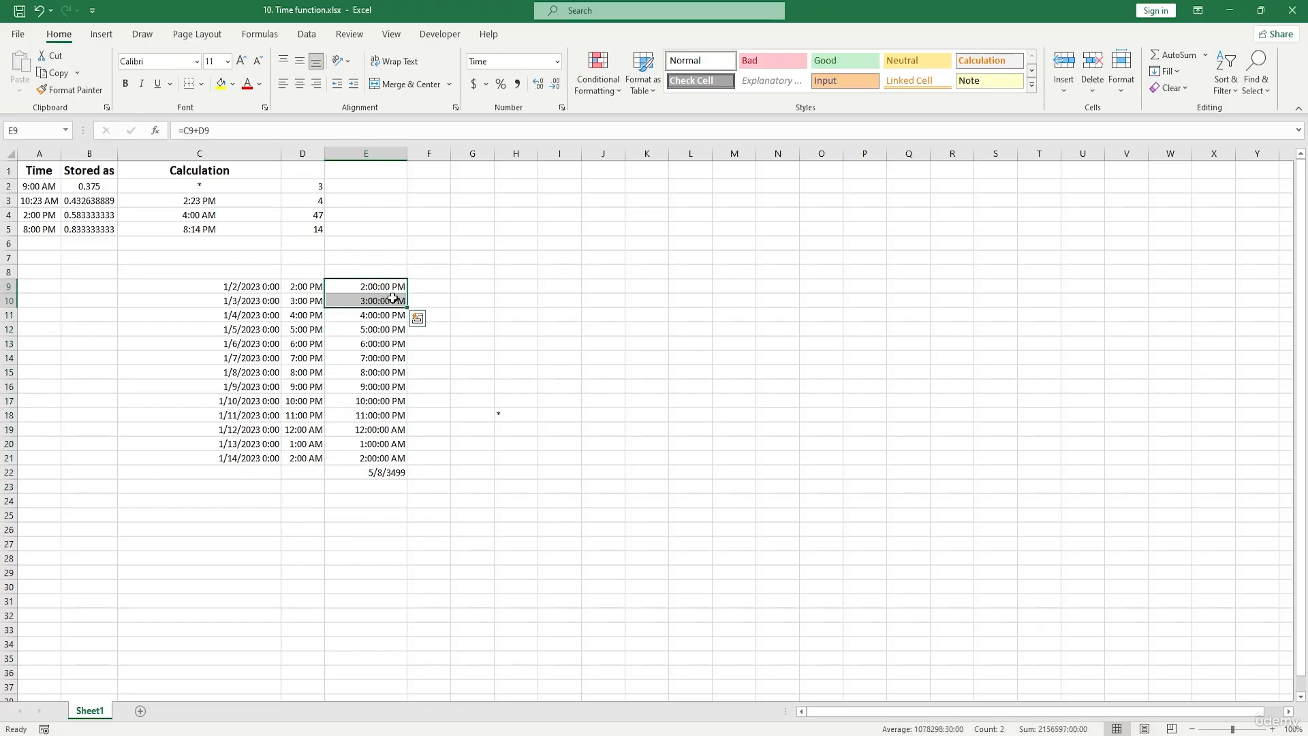